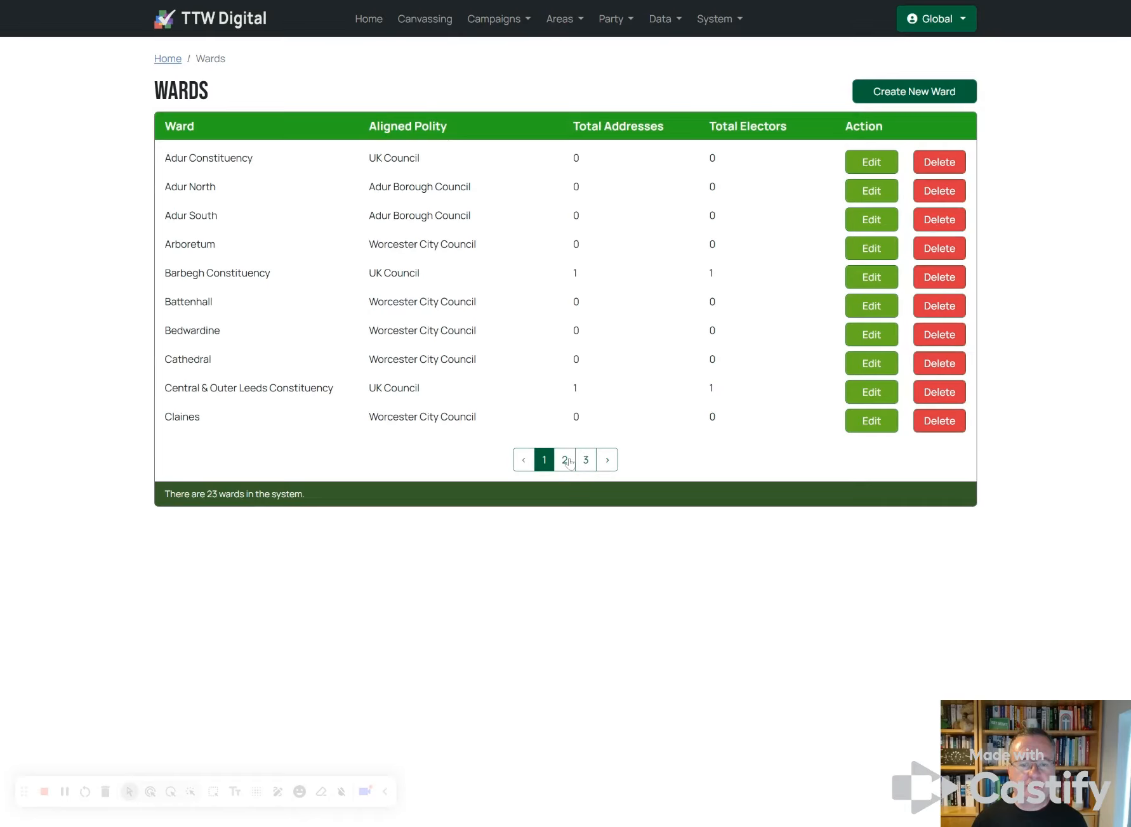
# Step: Create a ward named St Giles aligned to Southwark London Borough Council
pyautogui.click(899, 97)
pyautogui.click(355, 177)
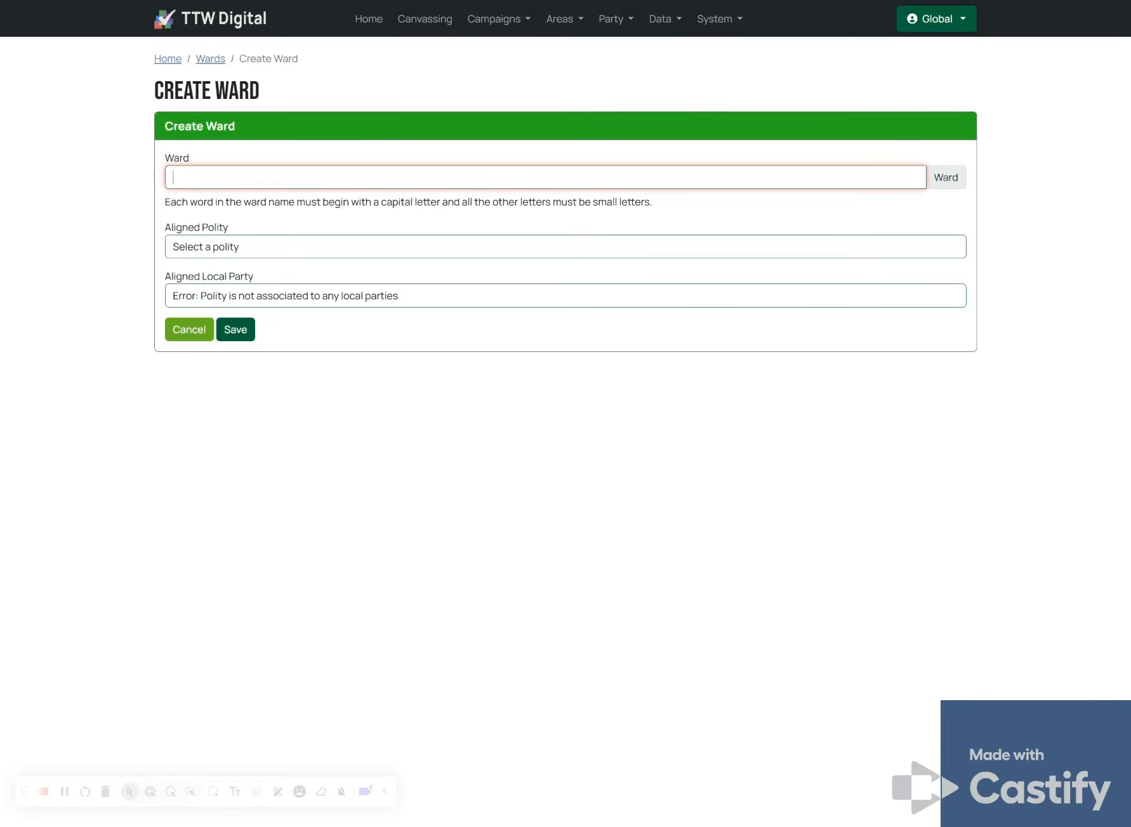
pyautogui.write('St Giles')
pyautogui.click(257, 247)
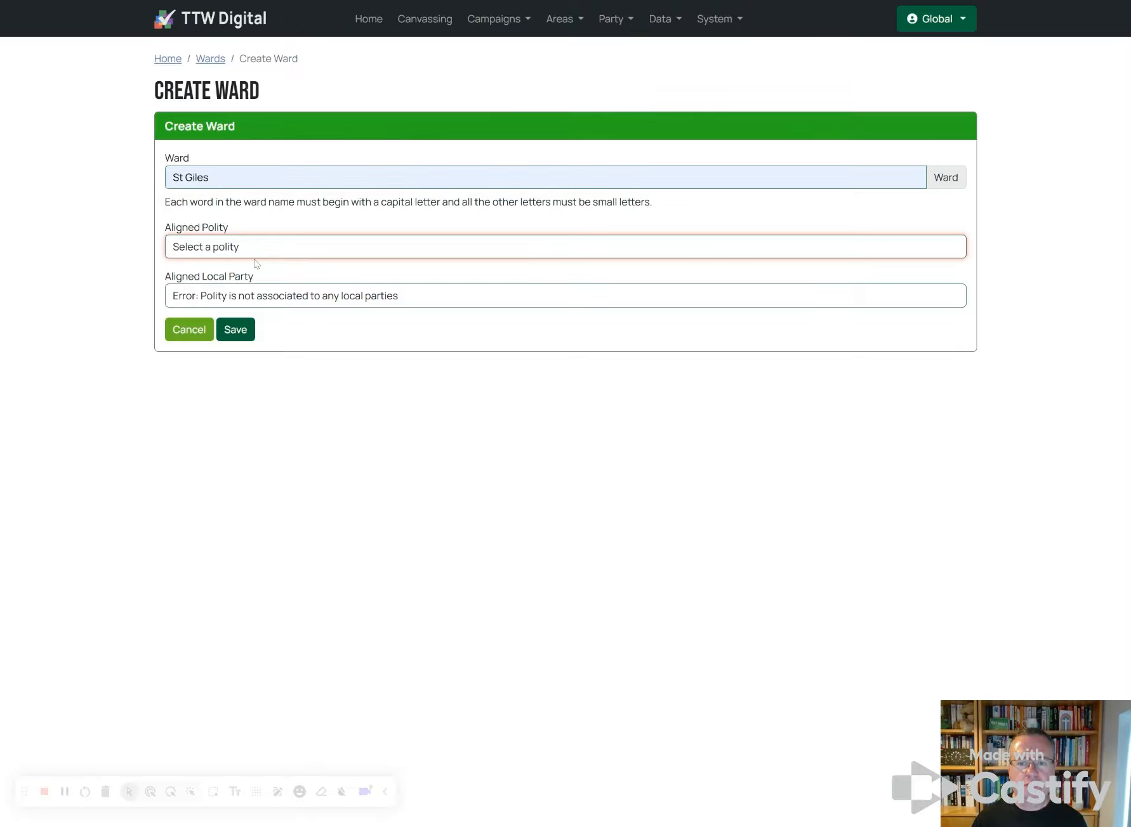
pyautogui.click(254, 359)
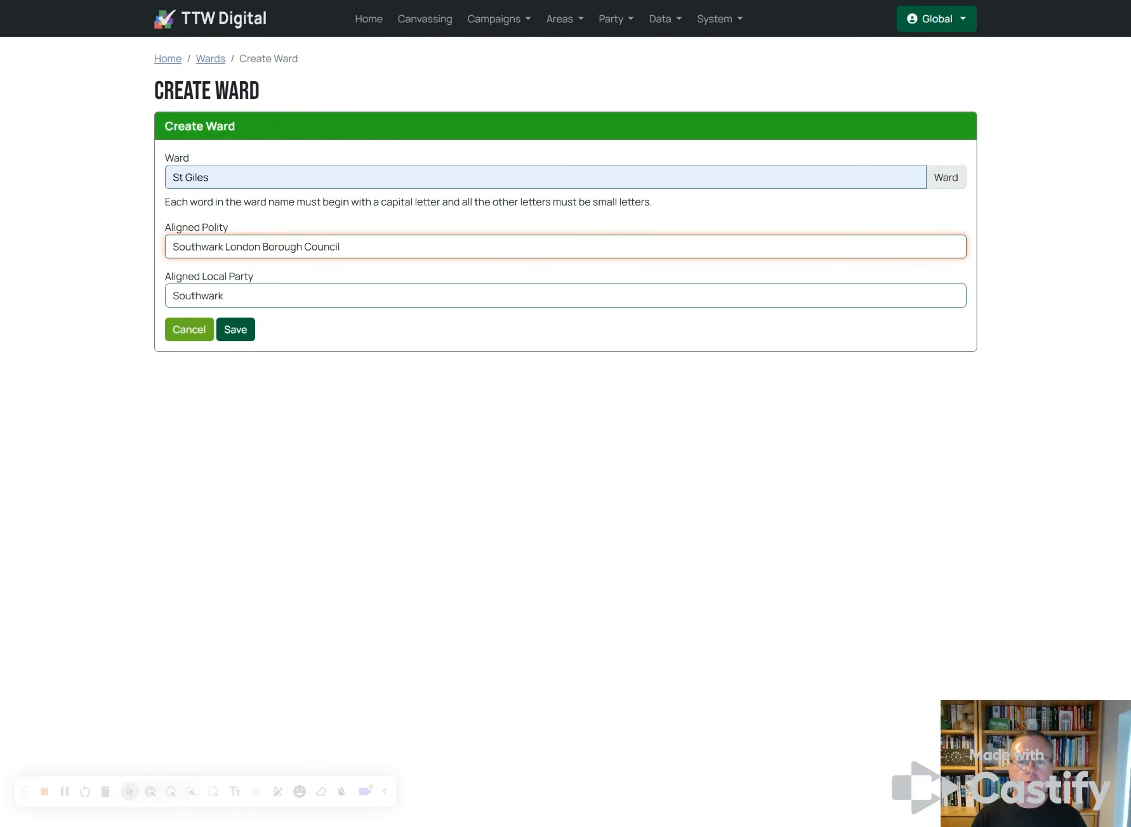
pyautogui.click(235, 330)
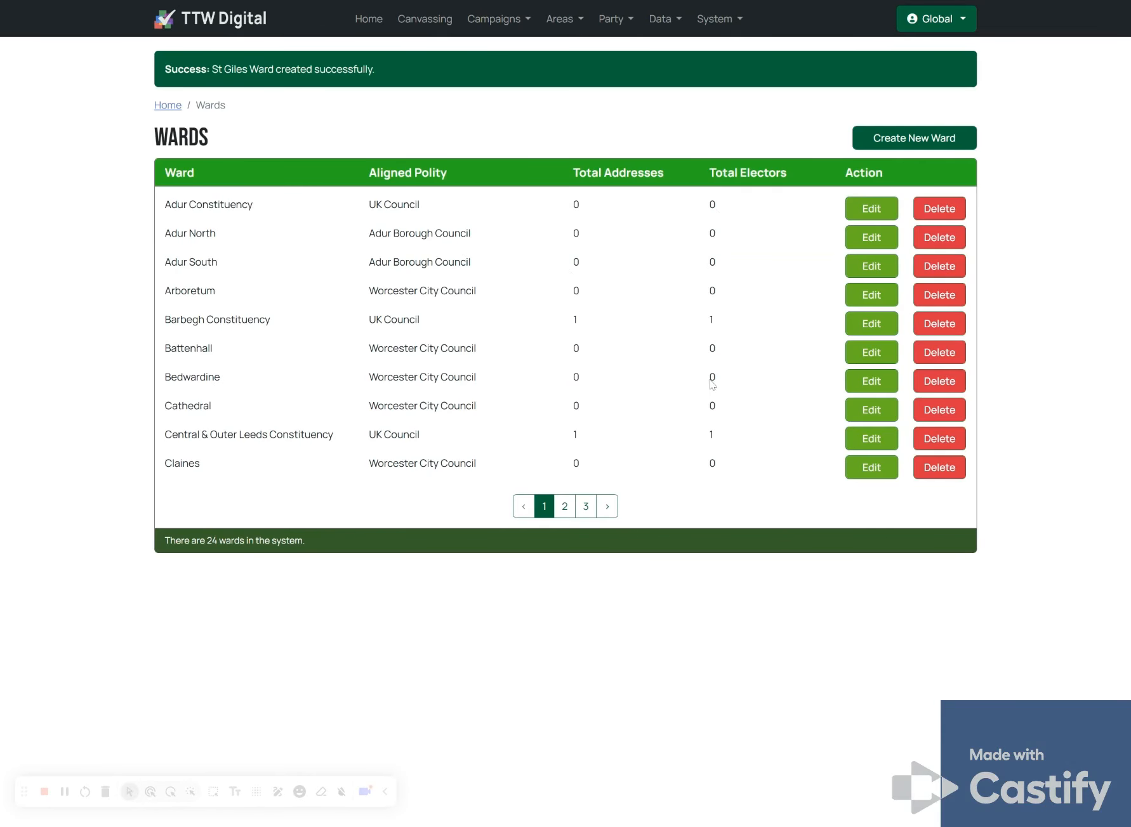
# Step: Check that the new St Giles ward row appears on the second page of wards
pyautogui.click(573, 508)
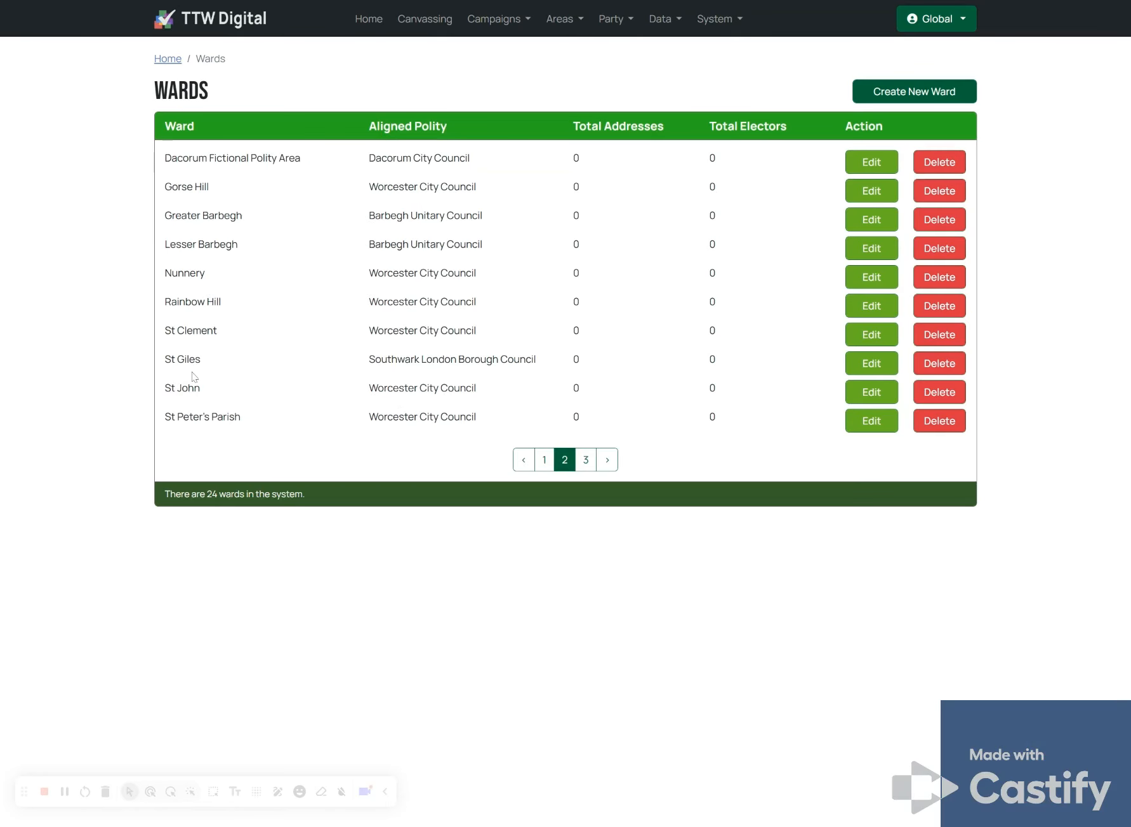
pyautogui.moveTo(165, 359); pyautogui.dragTo(727, 362)
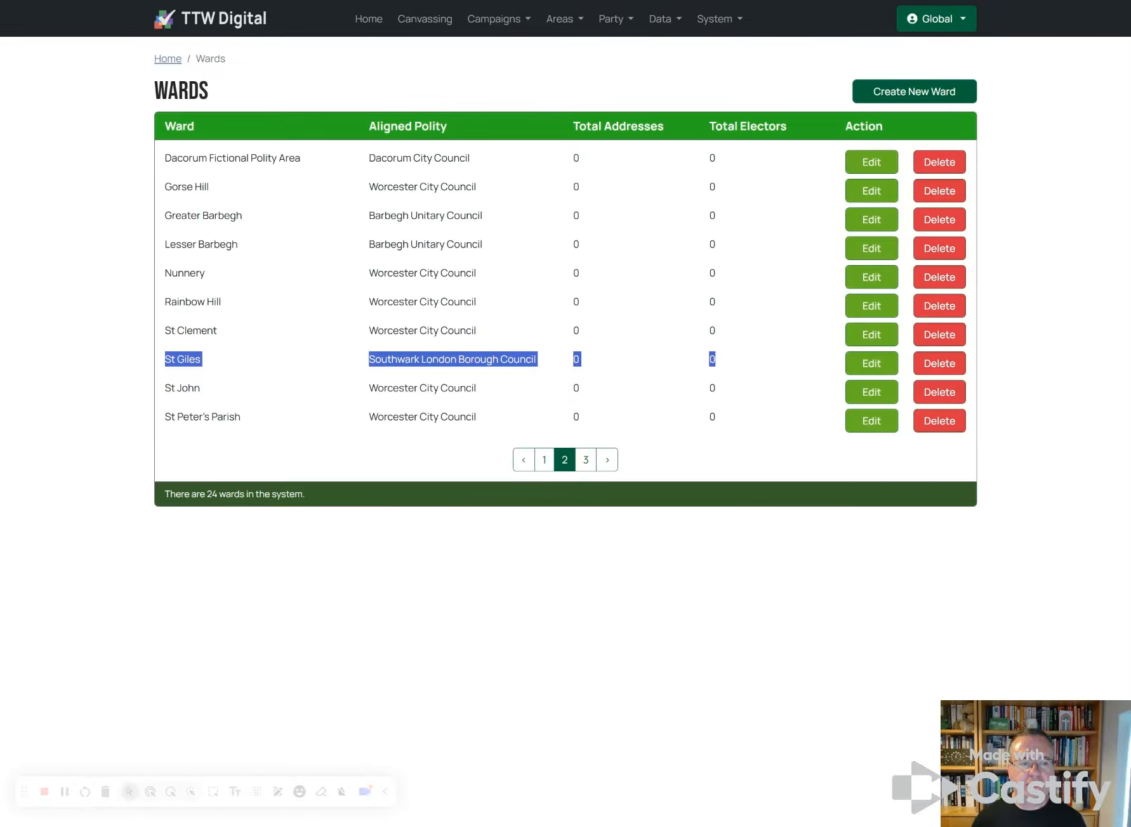
pyautogui.click(679, 362)
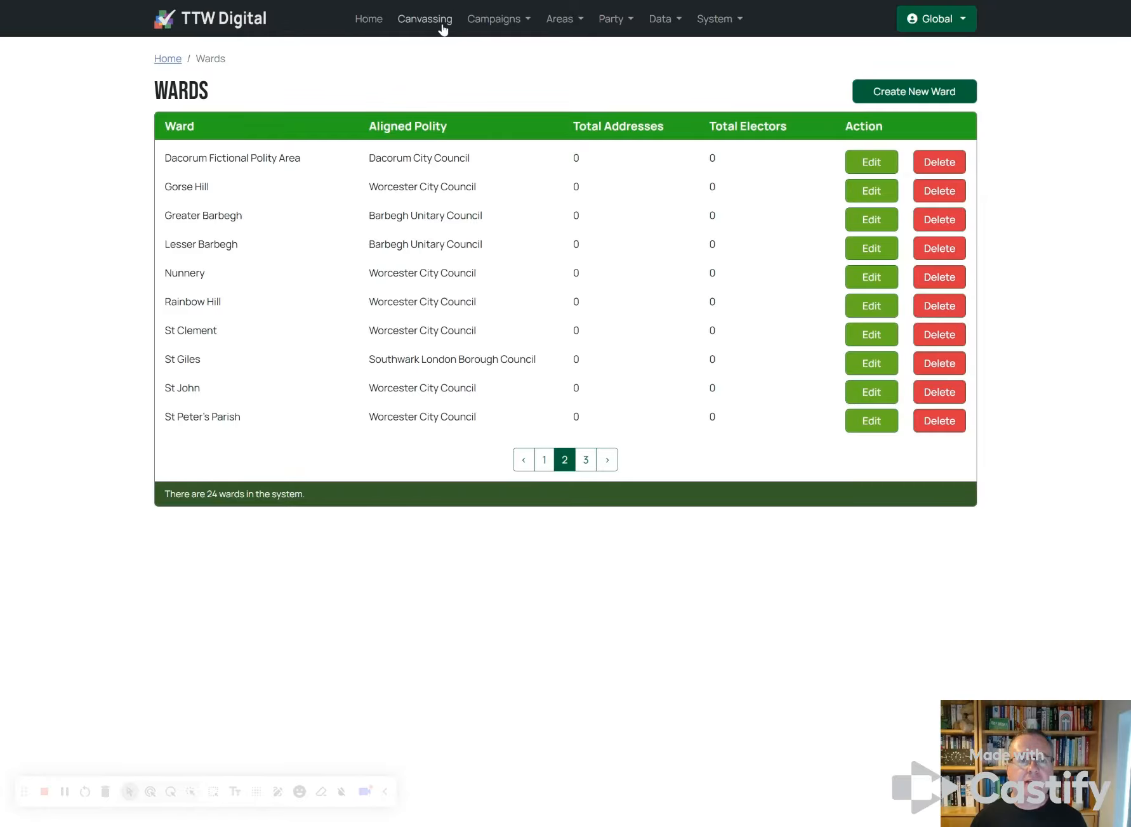
pyautogui.click(521, 27)
# Step: Create a Southwark London Borough Council election dated 07/05/2026 that includes St Giles
pyautogui.click(511, 71)
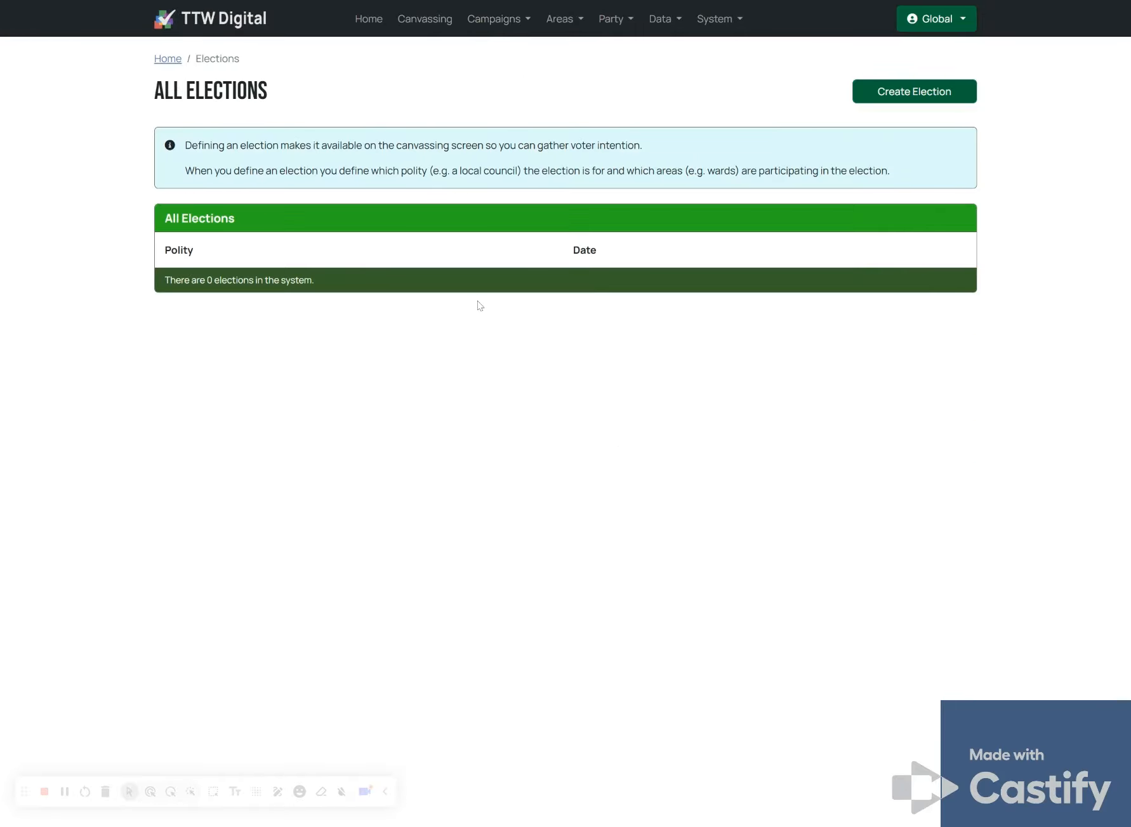
pyautogui.click(900, 94)
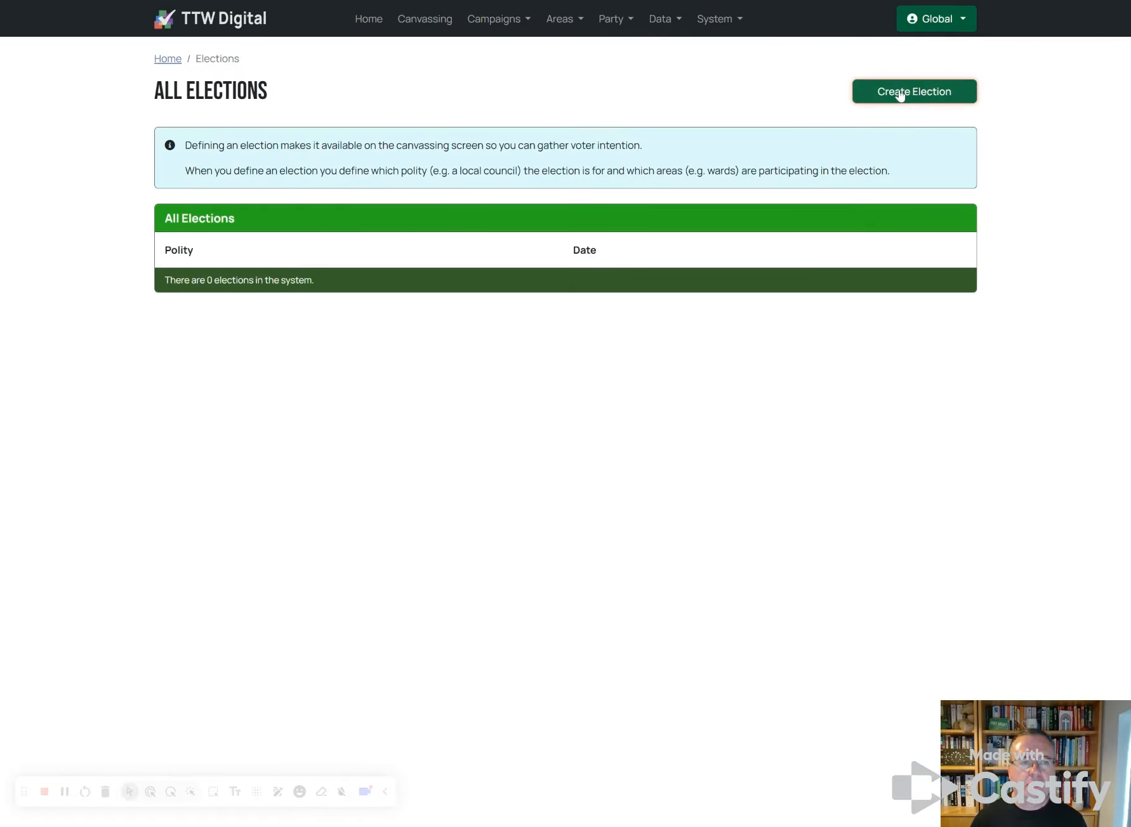
pyautogui.click(217, 181)
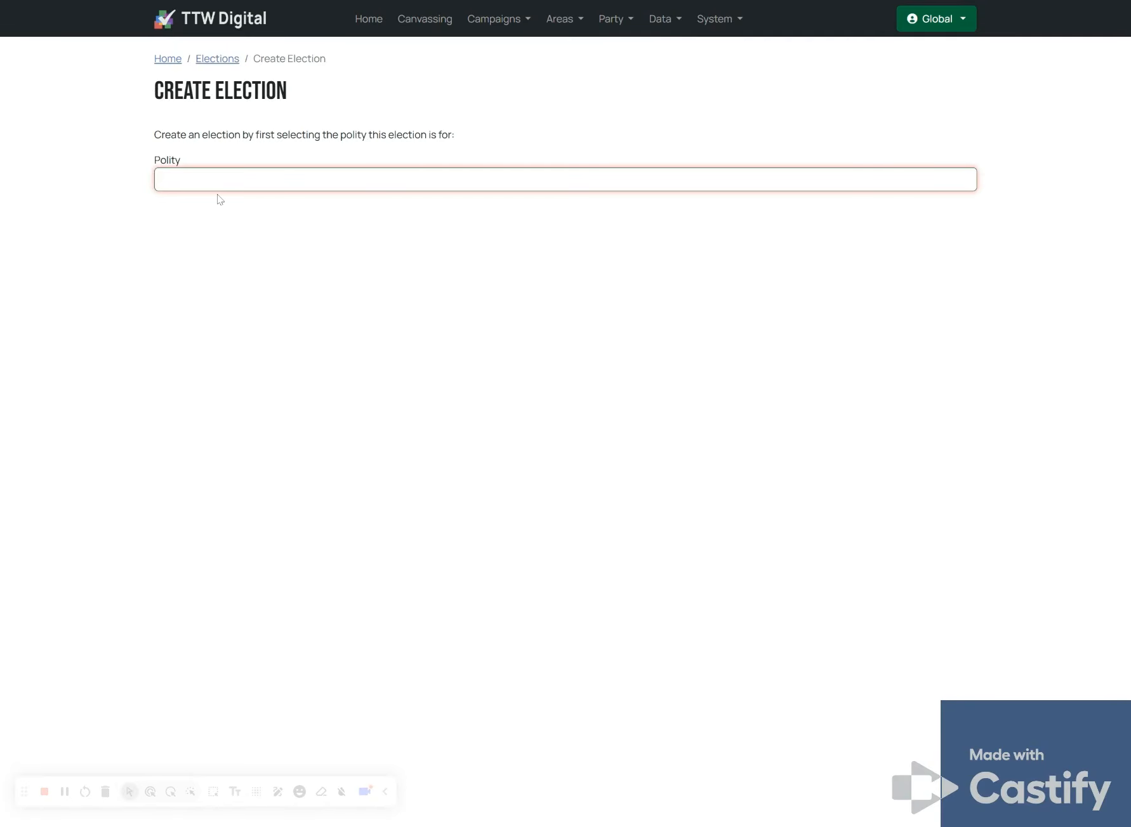
pyautogui.click(219, 199)
pyautogui.click(170, 283)
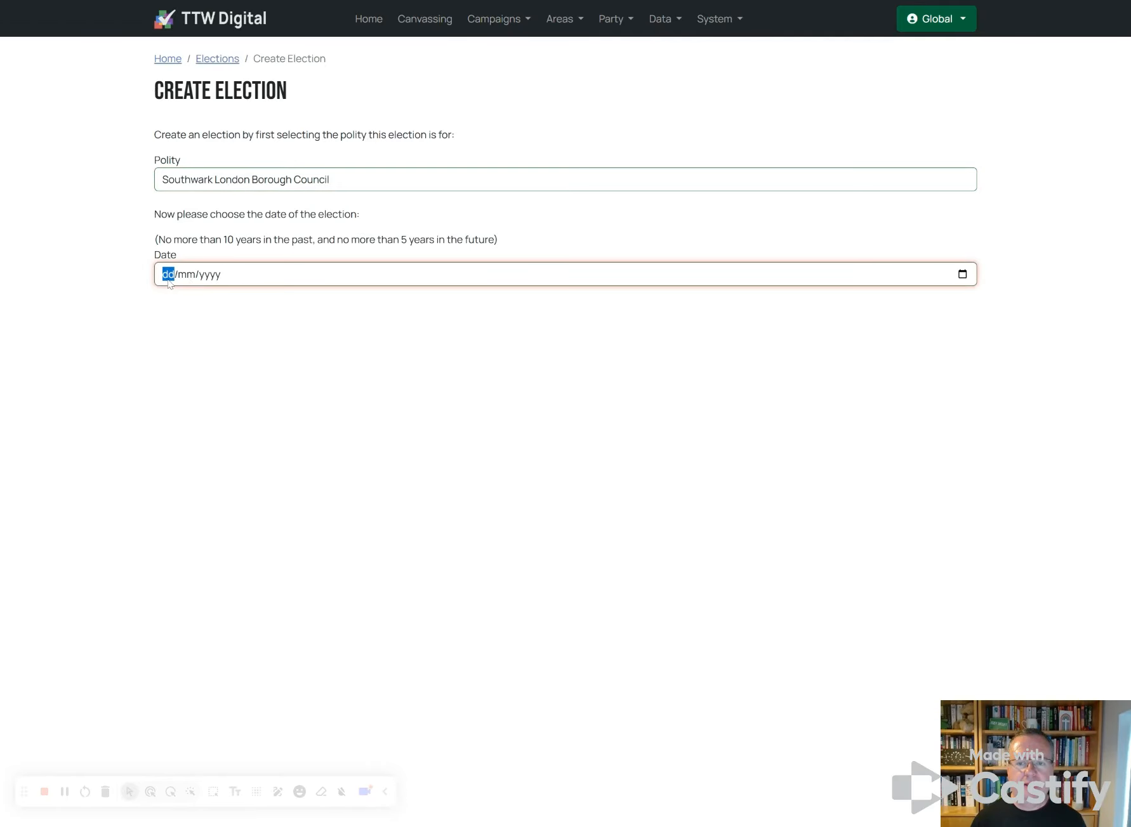
pyautogui.write('07/')
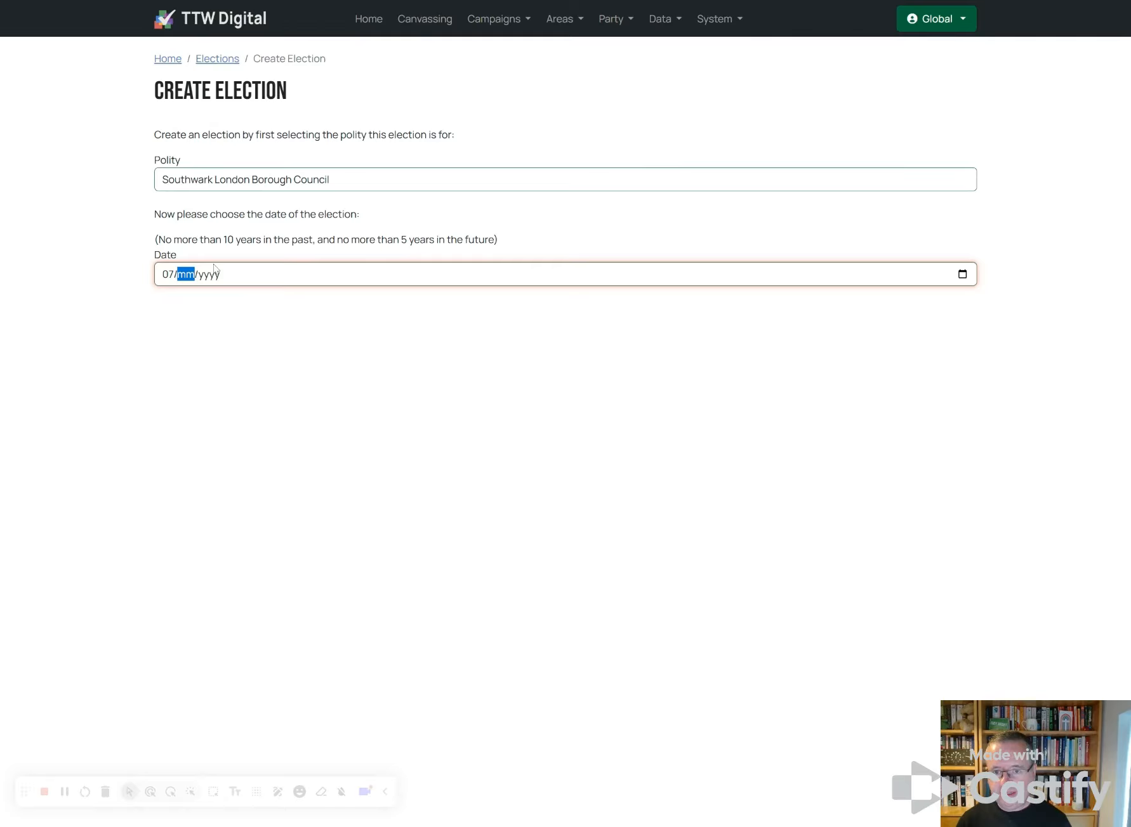
pyautogui.write('0')
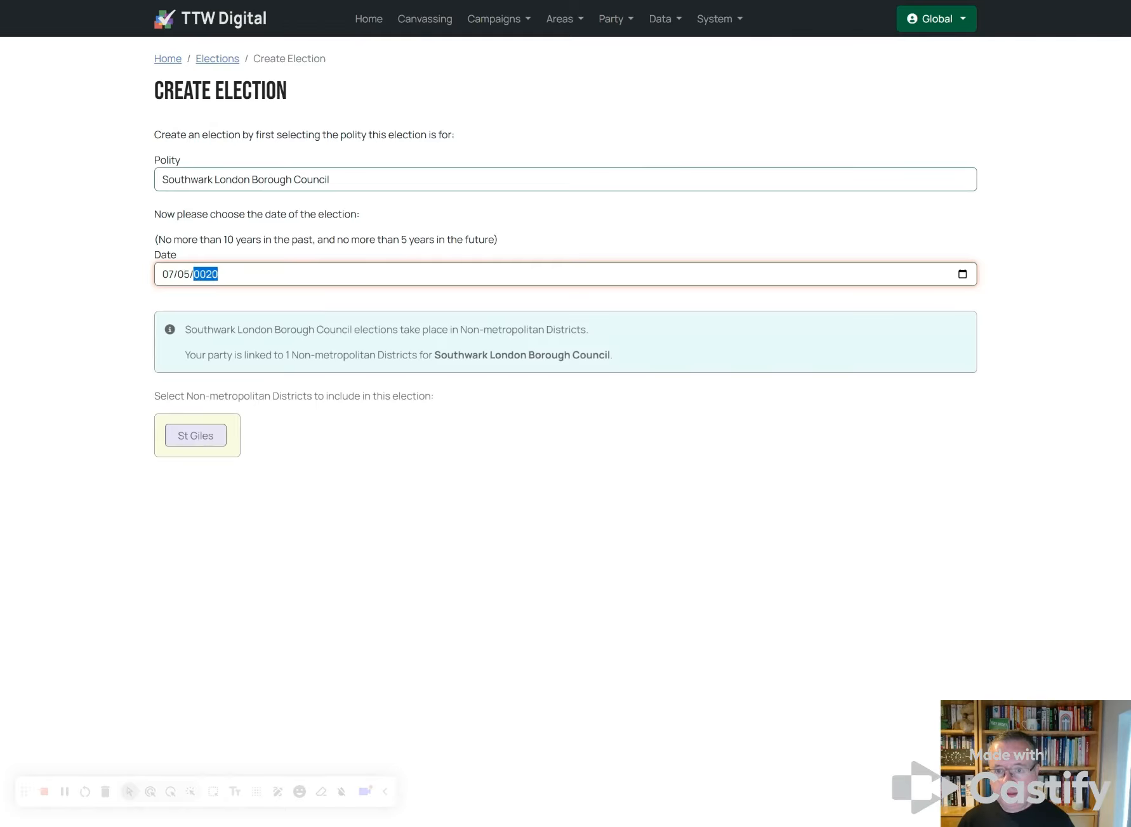
pyautogui.write('5/2026')
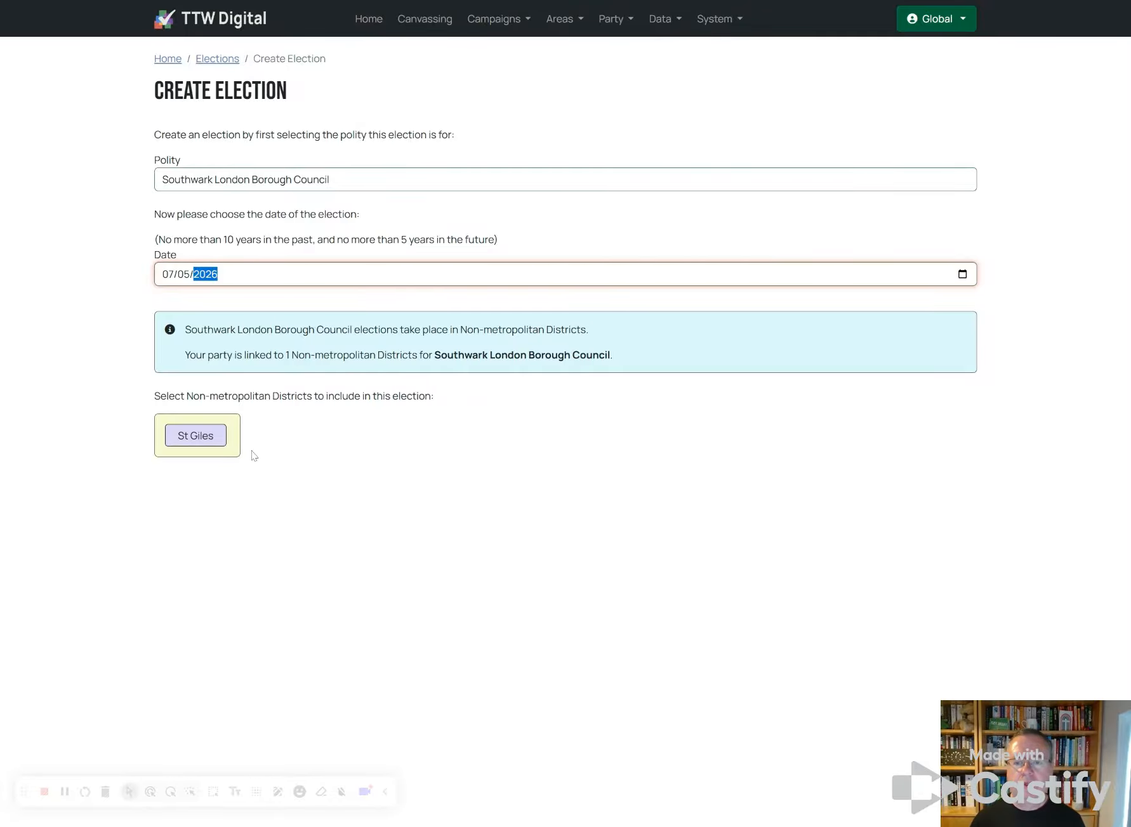
pyautogui.click(206, 436)
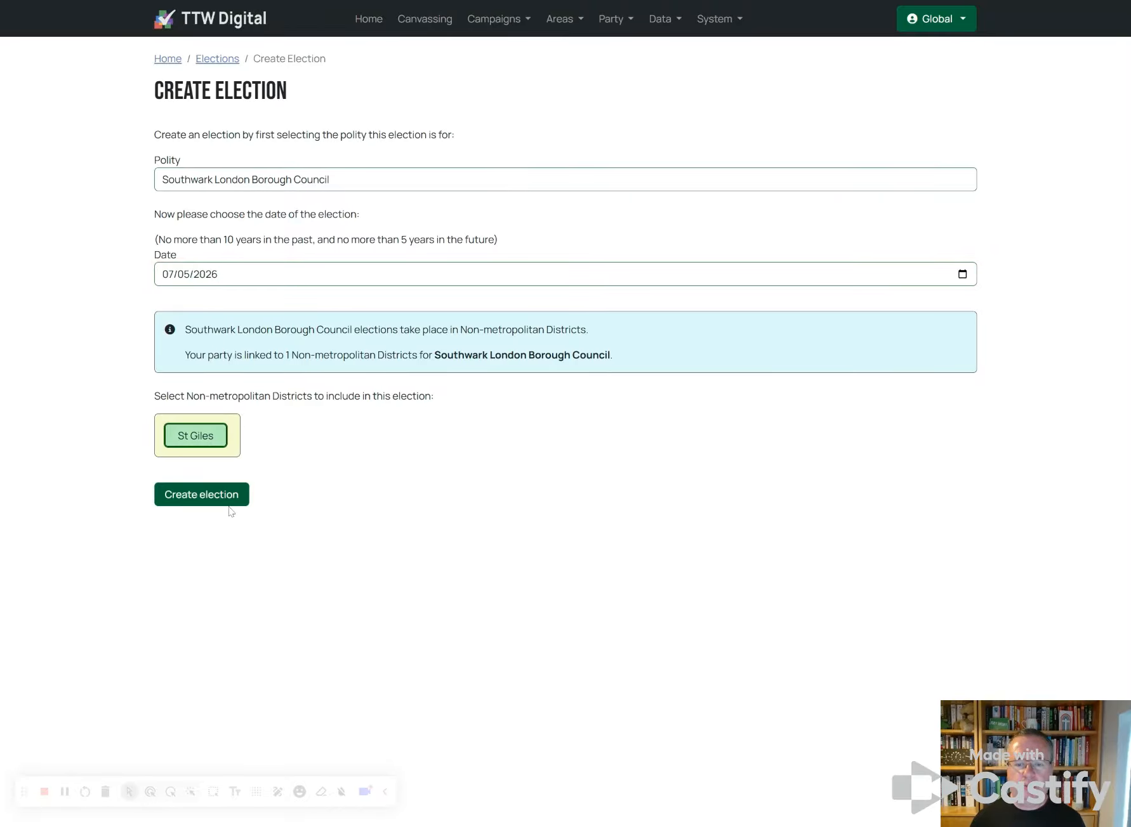
pyautogui.click(203, 495)
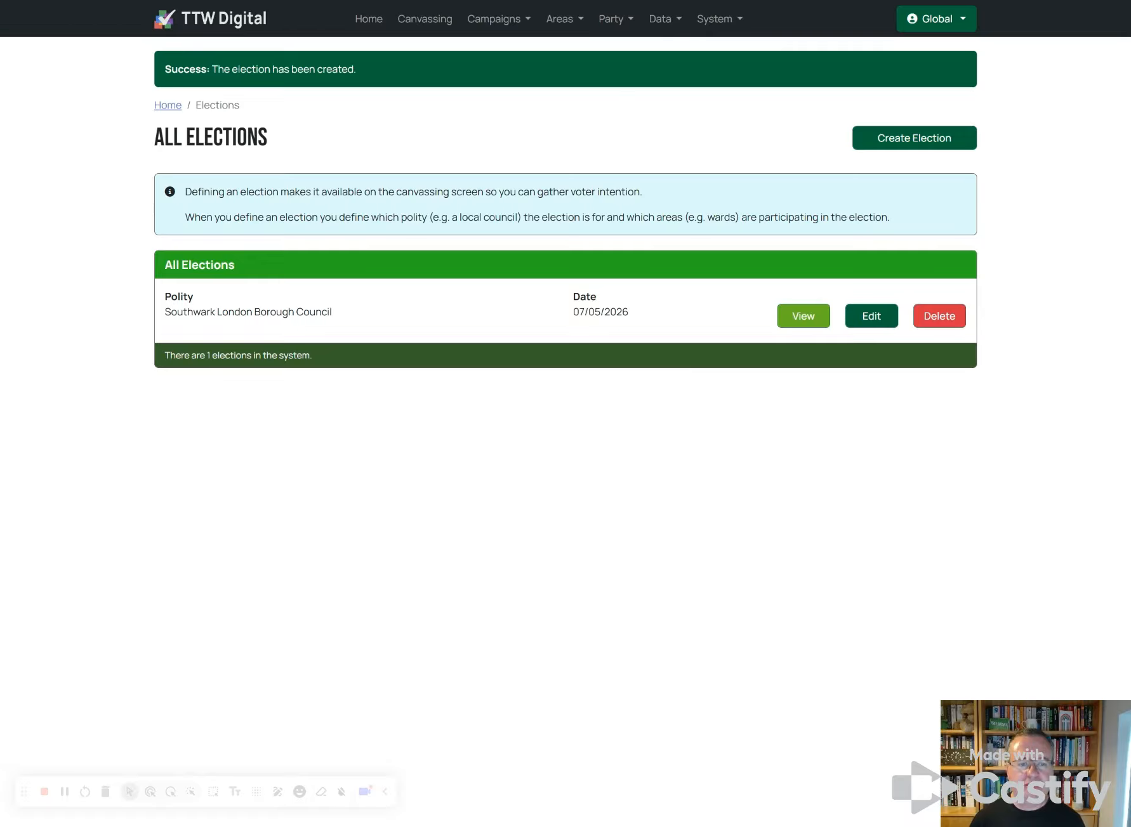
# Step: Create a second Southwark London Borough Council election dated 05/05/2022 that includes St Giles
pyautogui.click(892, 147)
pyautogui.click(277, 185)
pyautogui.click(273, 217)
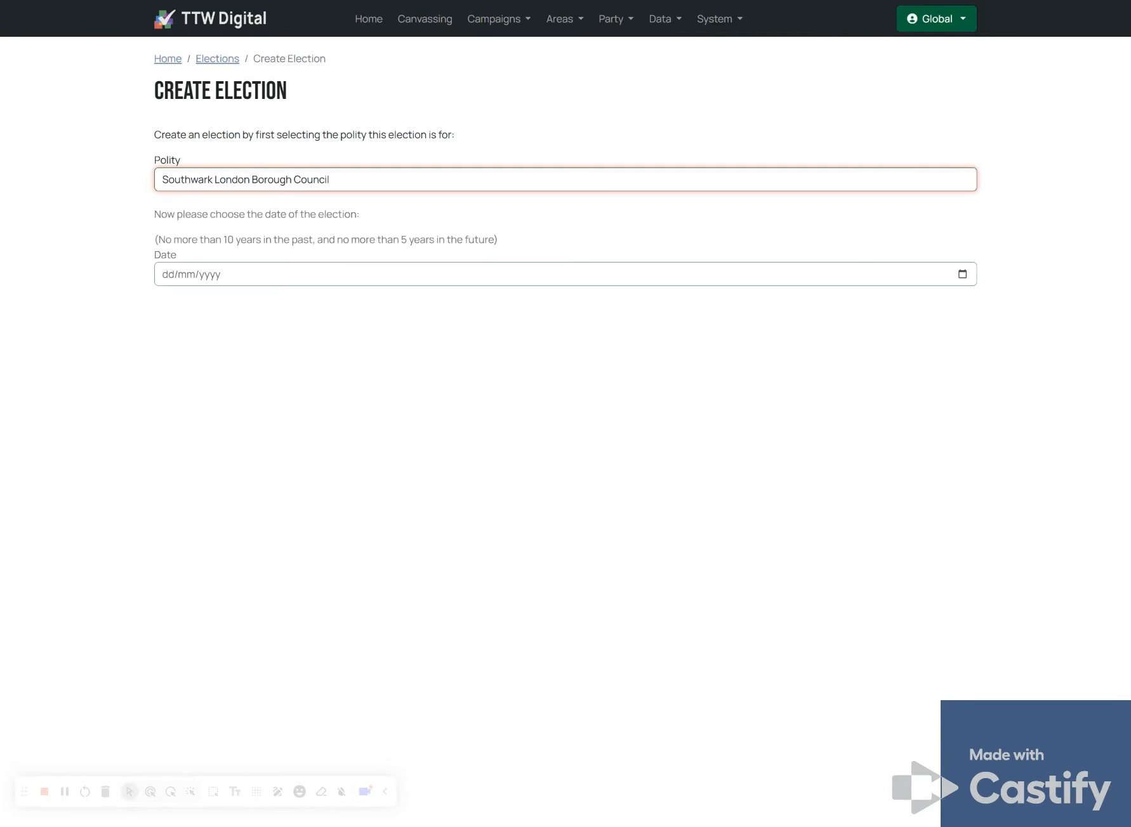
pyautogui.click(181, 285)
pyautogui.write('05/05/')
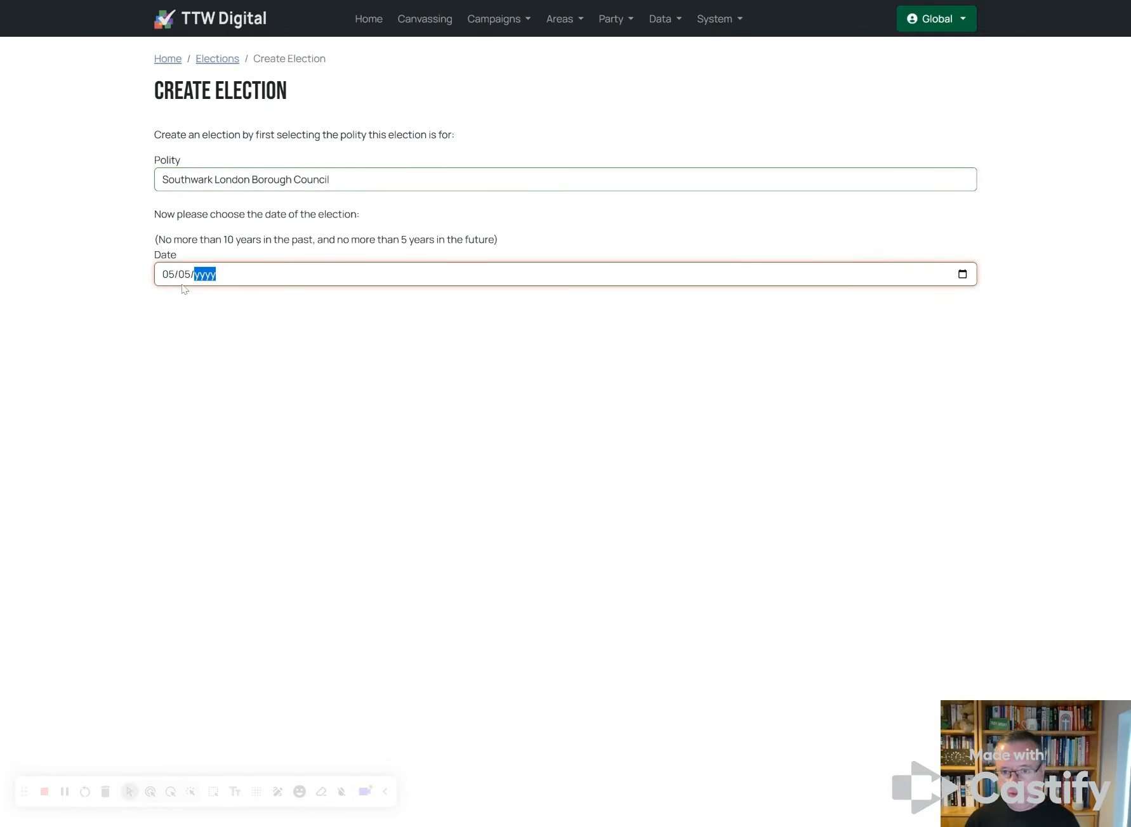
pyautogui.write('2022')
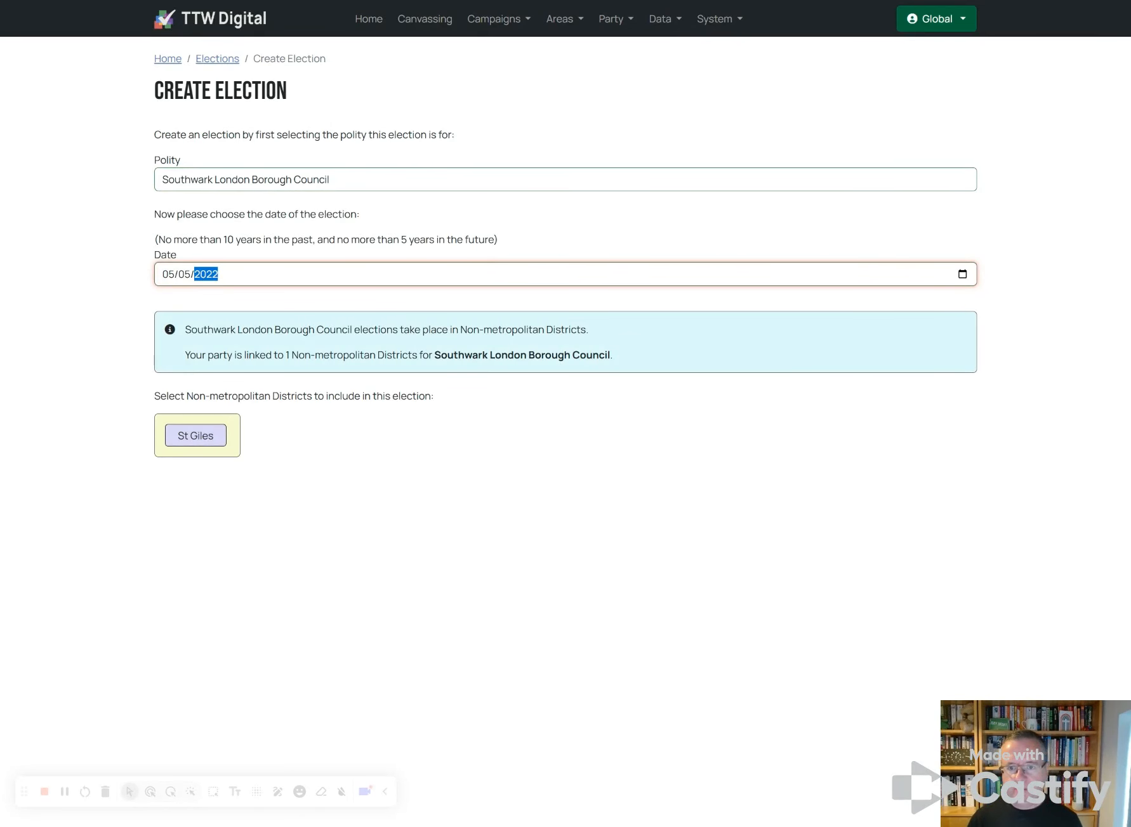
pyautogui.click(194, 435)
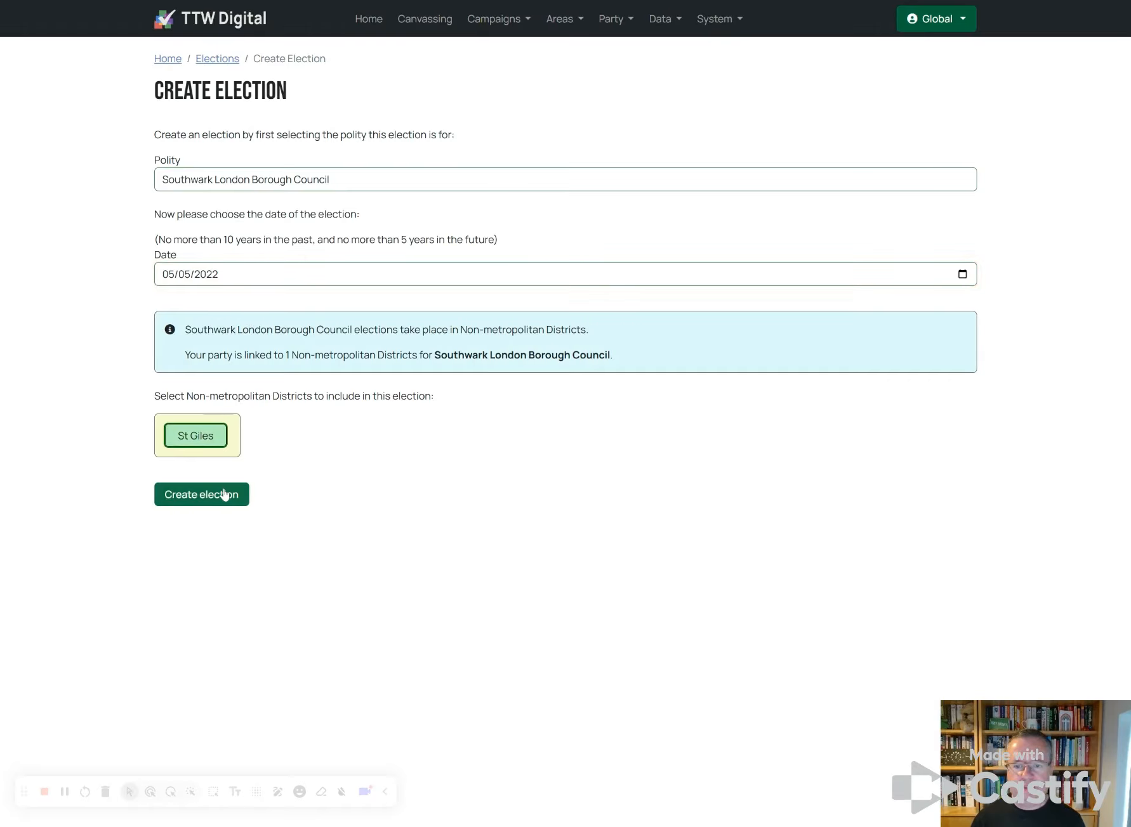
pyautogui.click(224, 493)
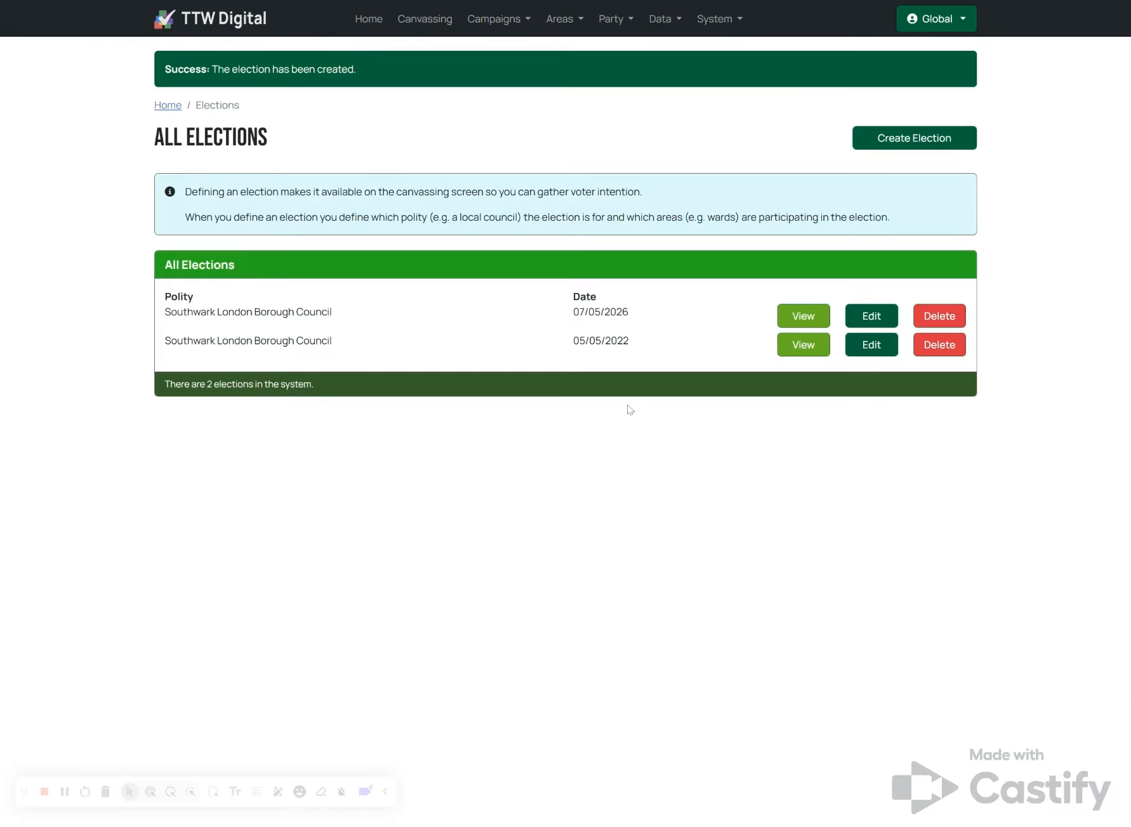
# Step: Start a new electoral register upload and select the test-data register CSV
pyautogui.click(665, 26)
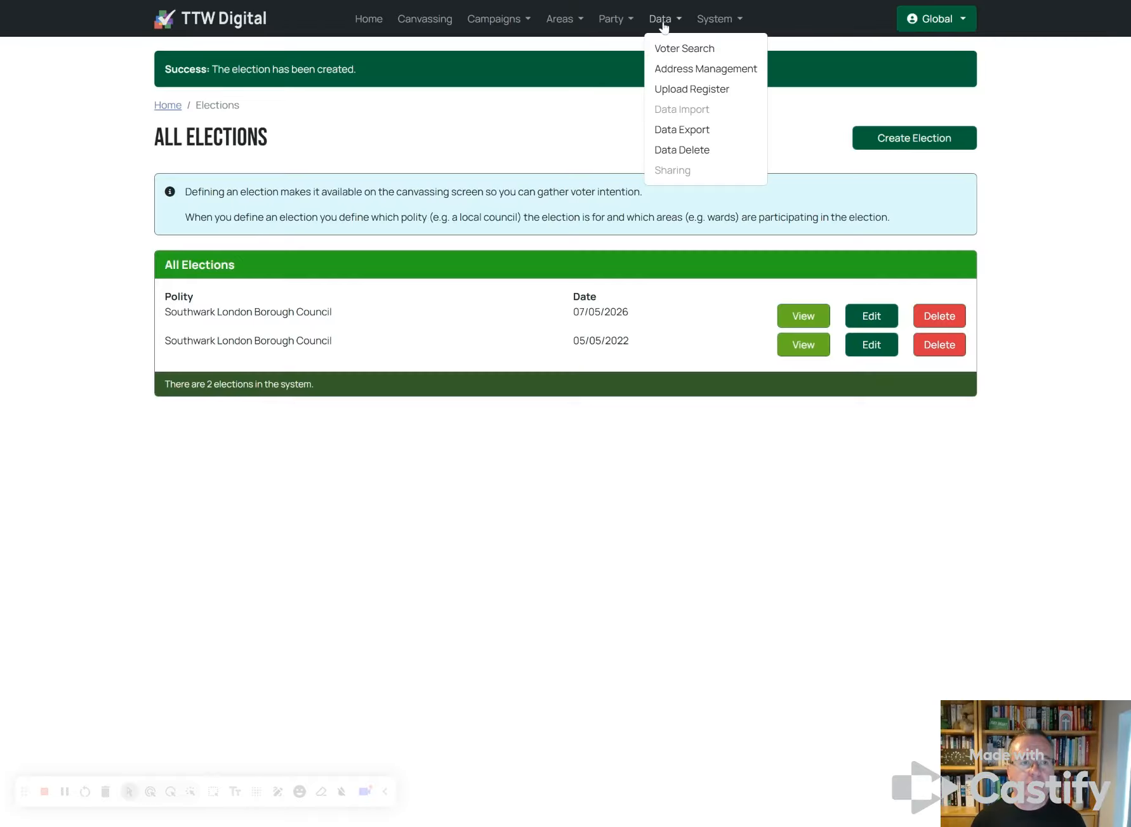
pyautogui.click(679, 92)
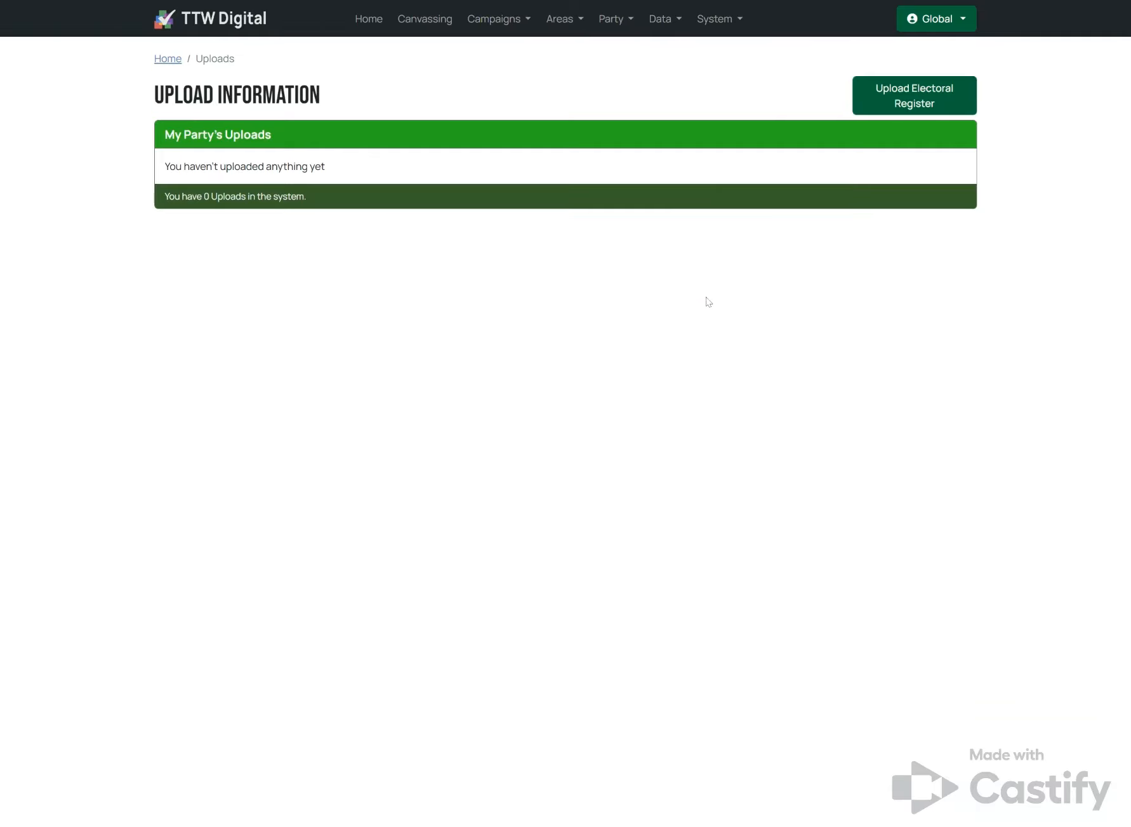
pyautogui.click(895, 105)
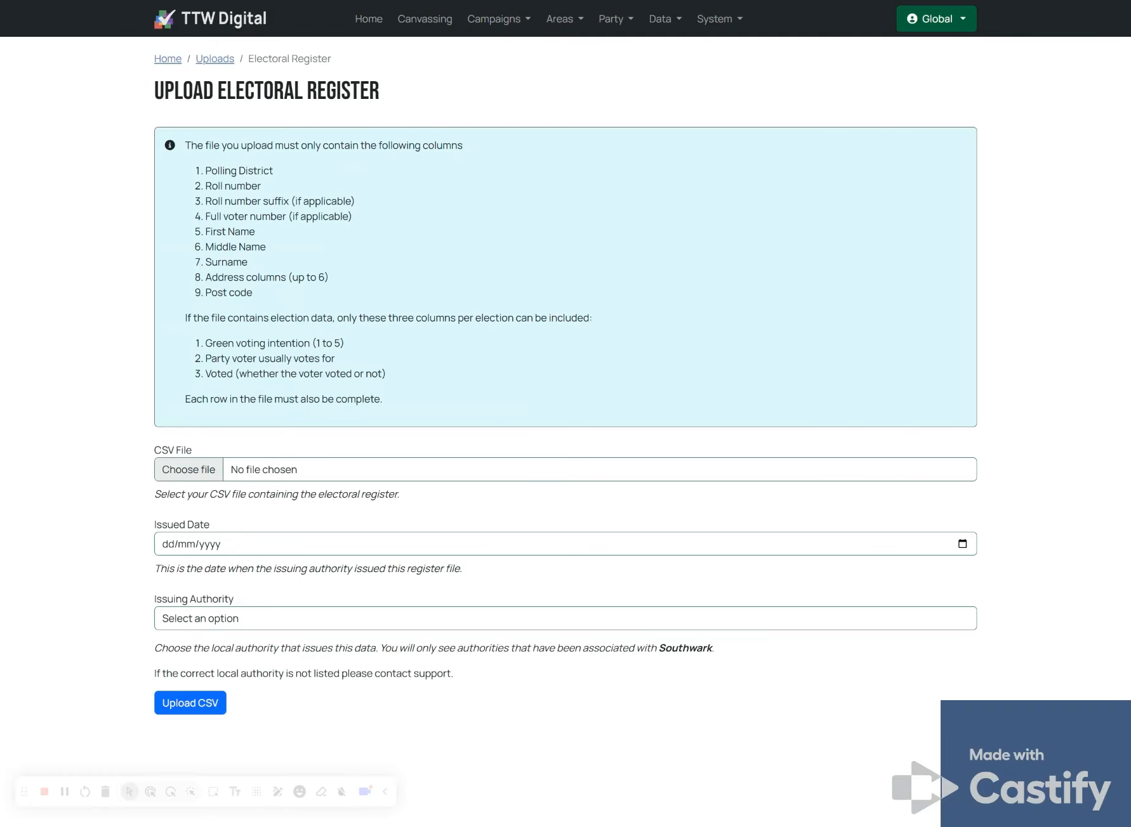
pyautogui.click(193, 478)
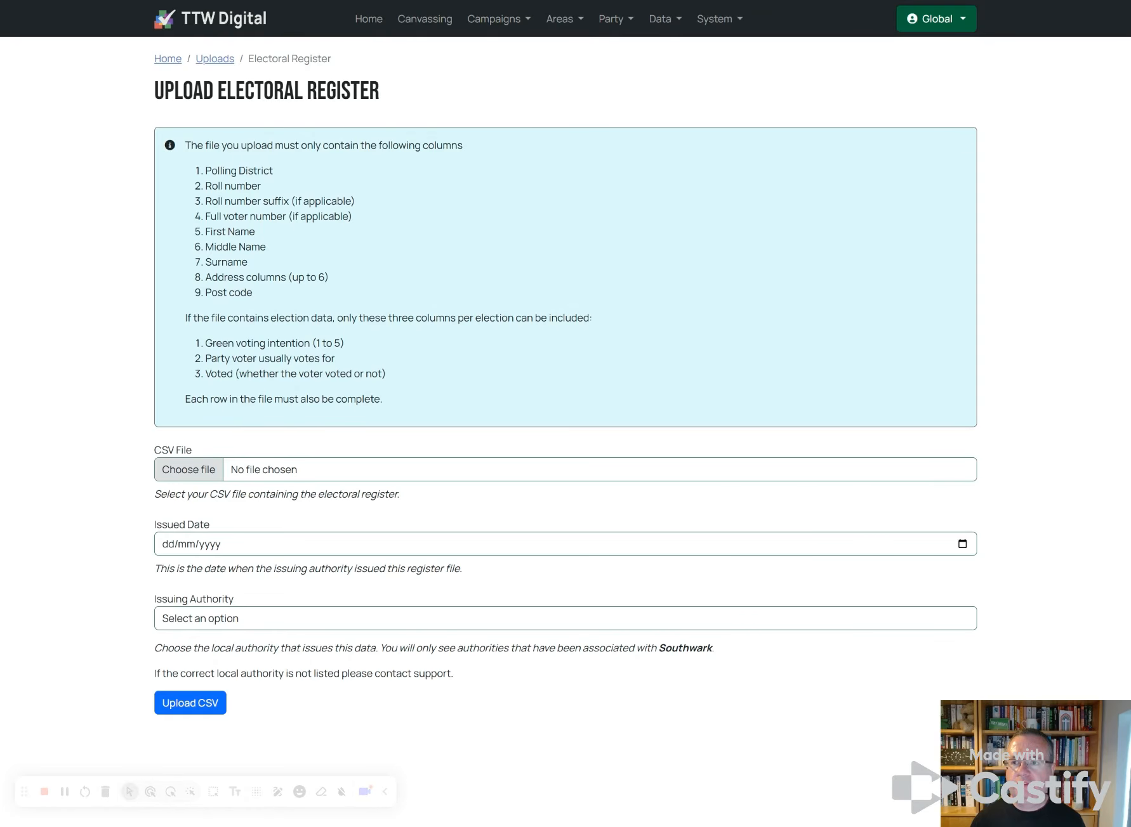
pyautogui.press('Return')
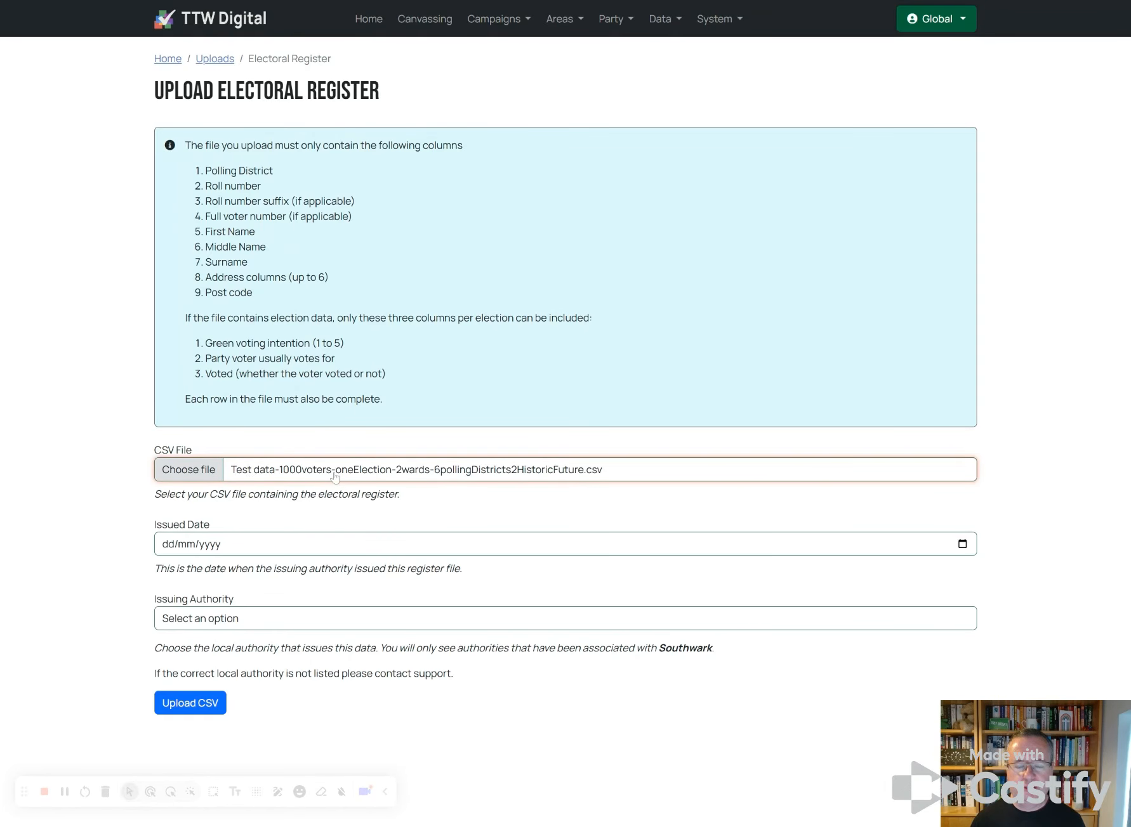
# Step: Set issued date 01/12/2024 and Southwark London Borough Council as authority, then upload
pyautogui.click(163, 545)
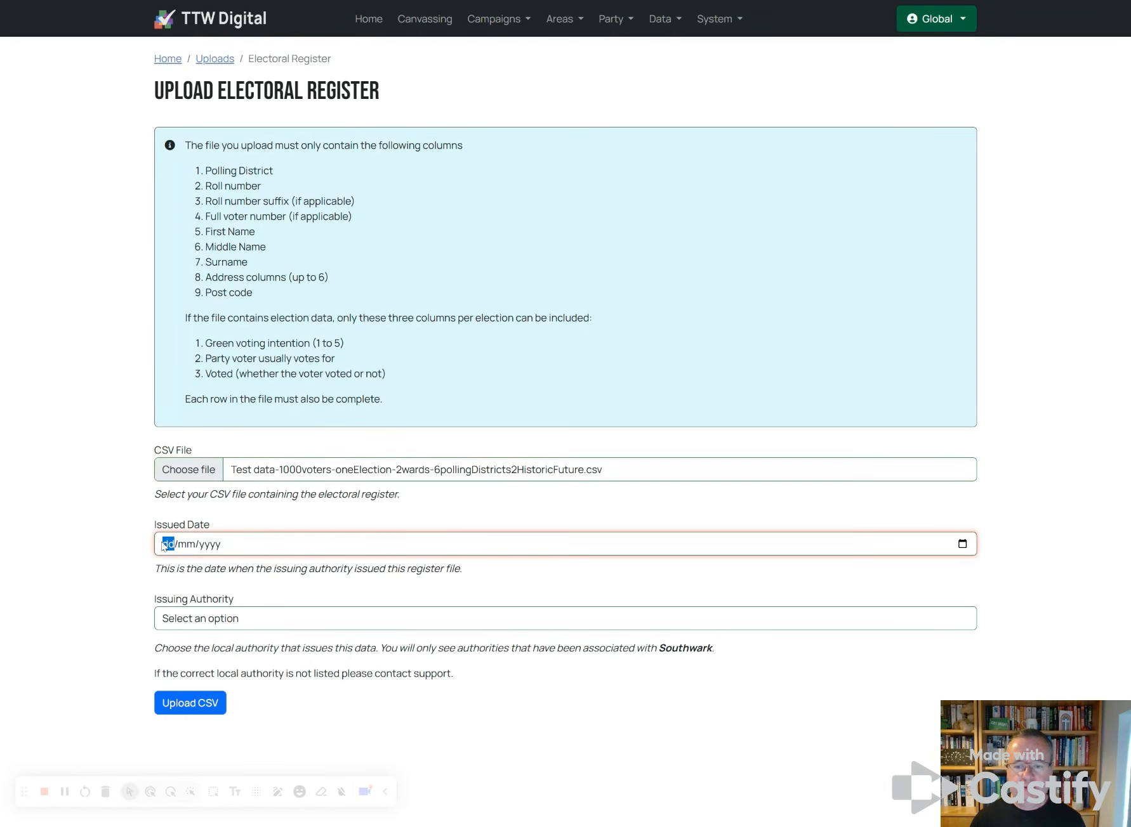
pyautogui.write('01/1')
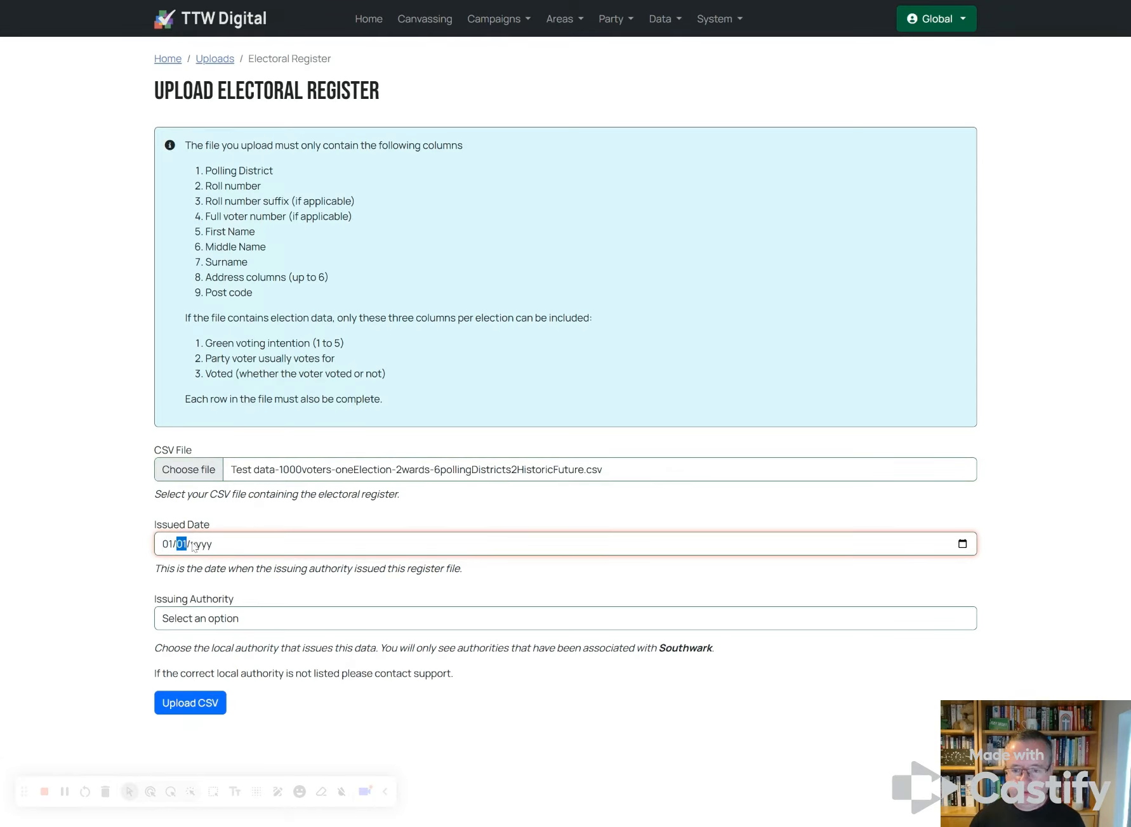
pyautogui.write('2/2024')
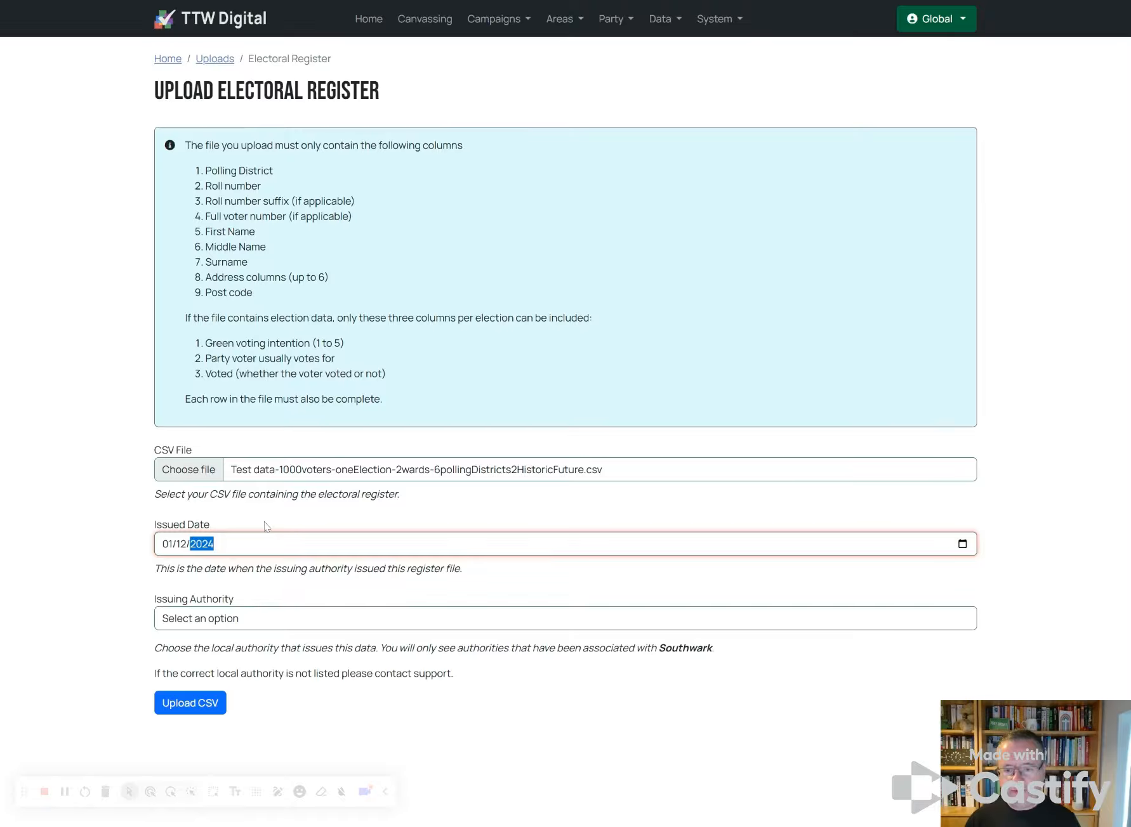
pyautogui.click(332, 623)
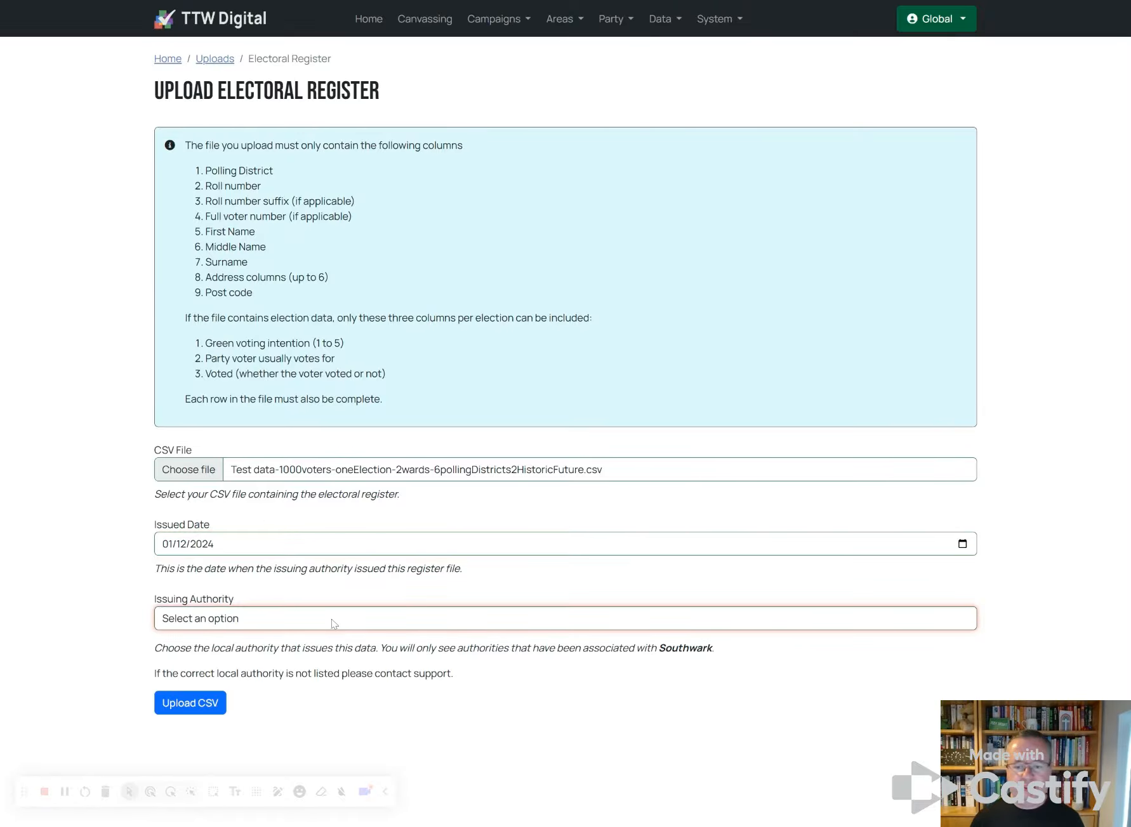
pyautogui.click(329, 639)
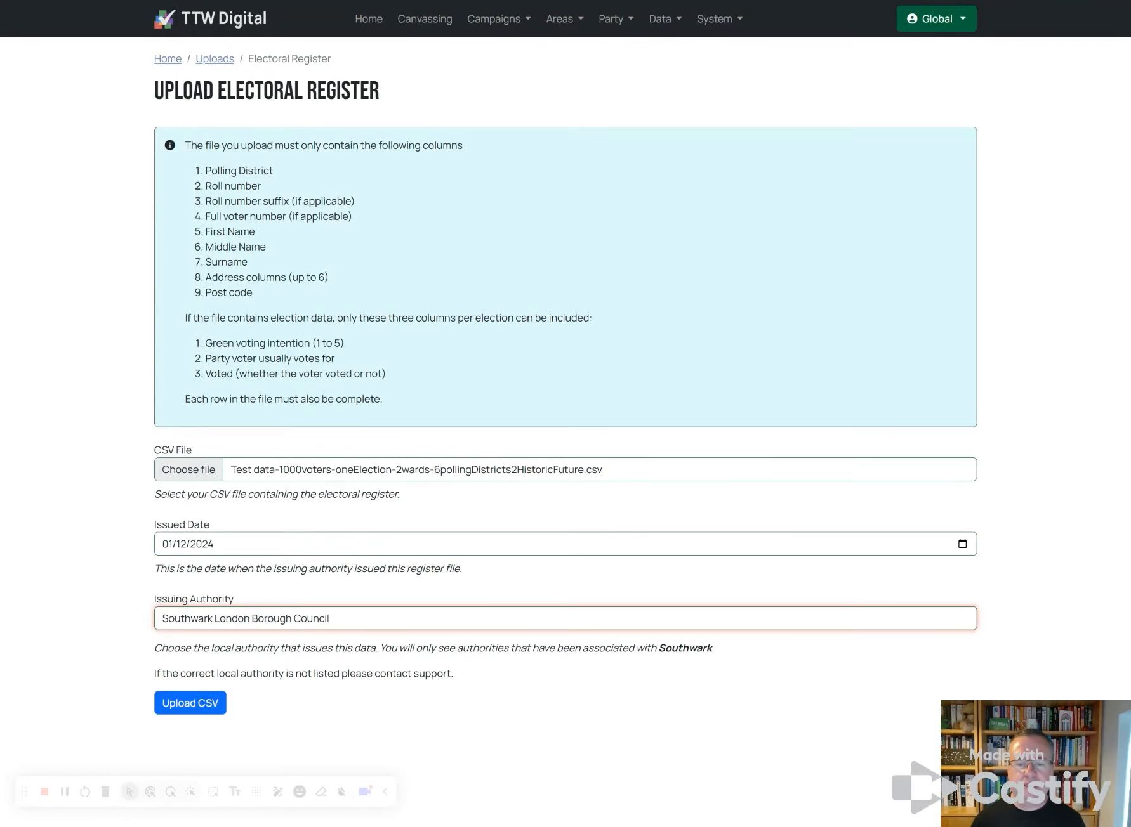
pyautogui.click(208, 709)
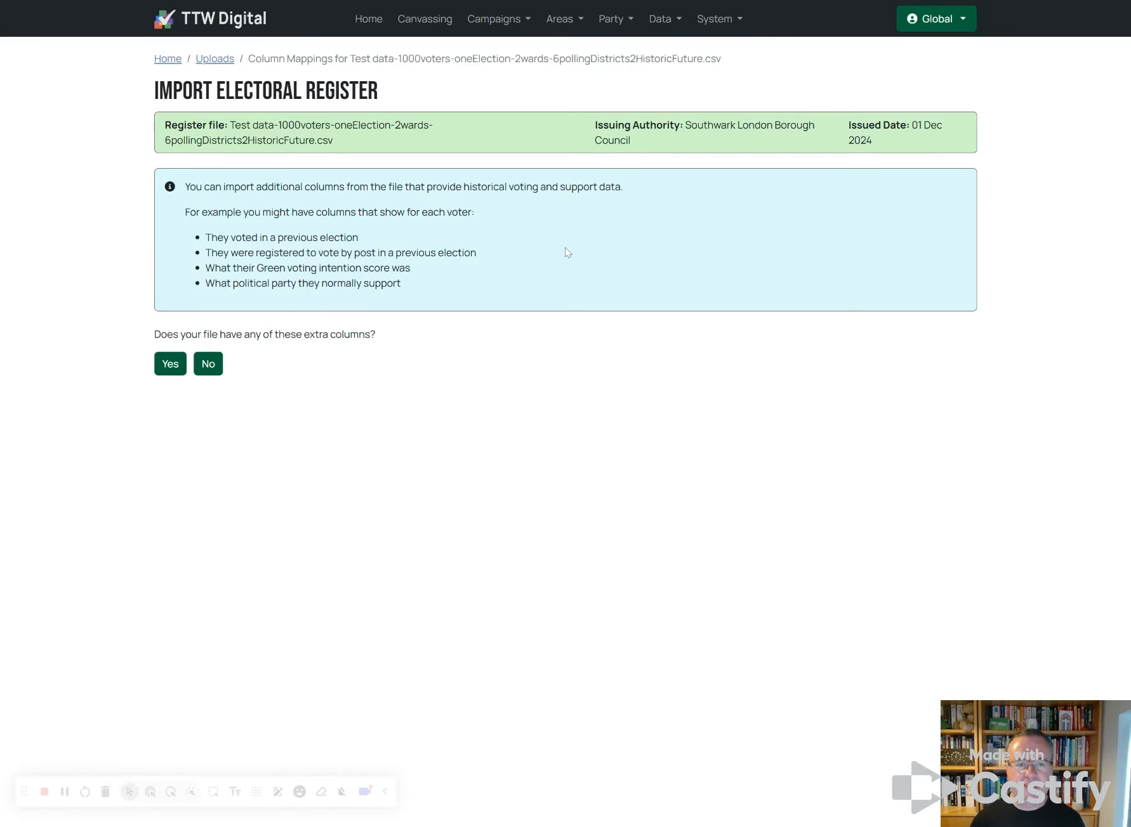
# Step: Confirm the file has history columns and needed elections, then enter G and LD abbreviations
pyautogui.click(171, 365)
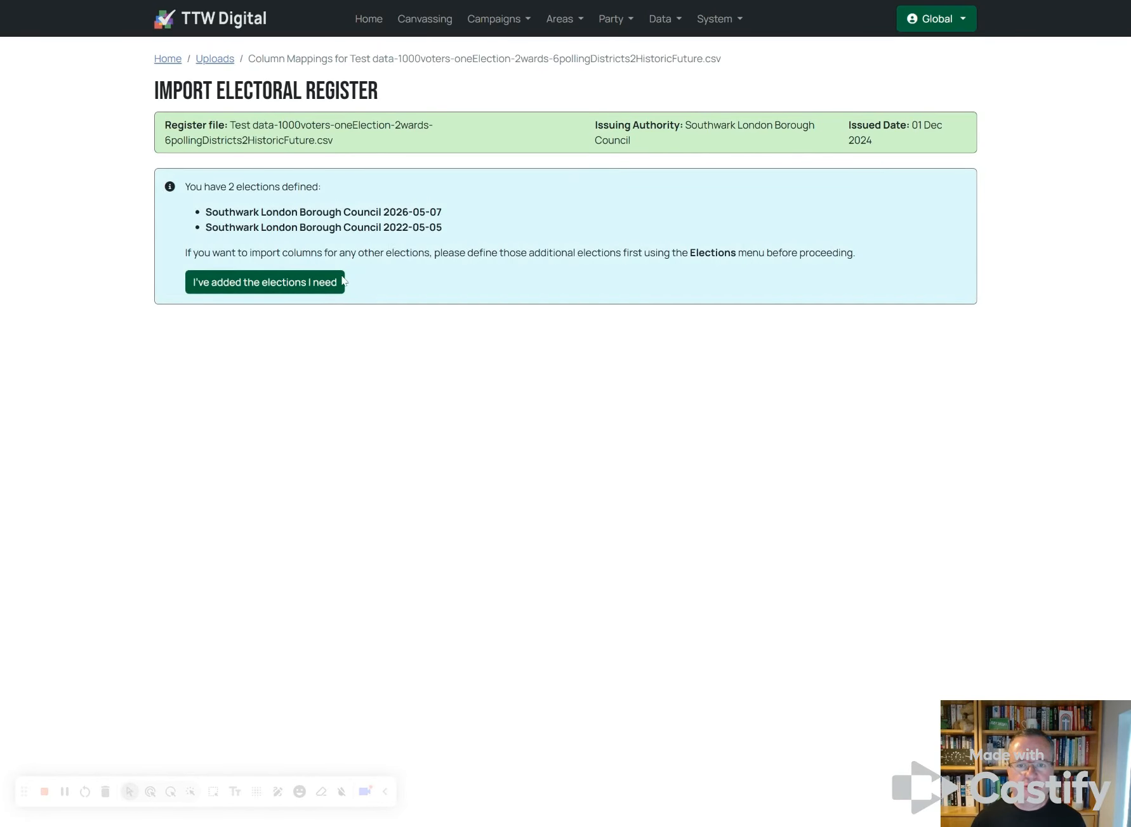
pyautogui.click(305, 280)
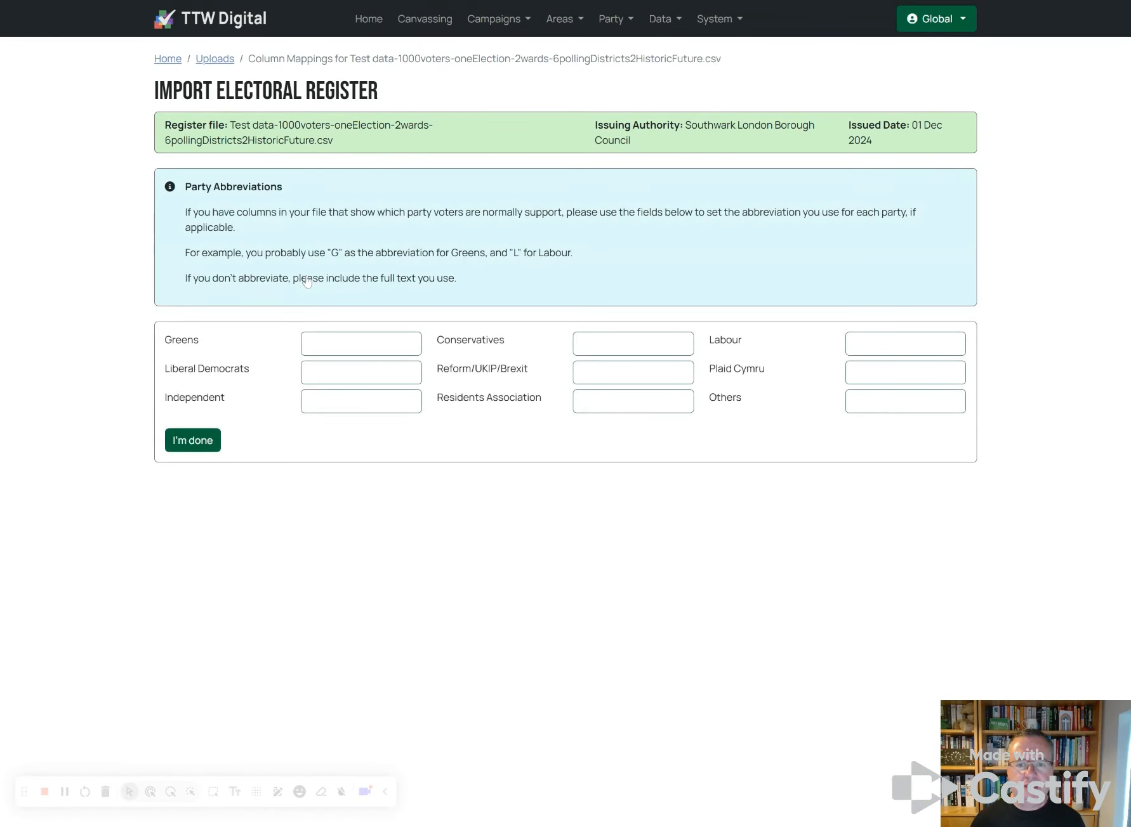
pyautogui.click(361, 344)
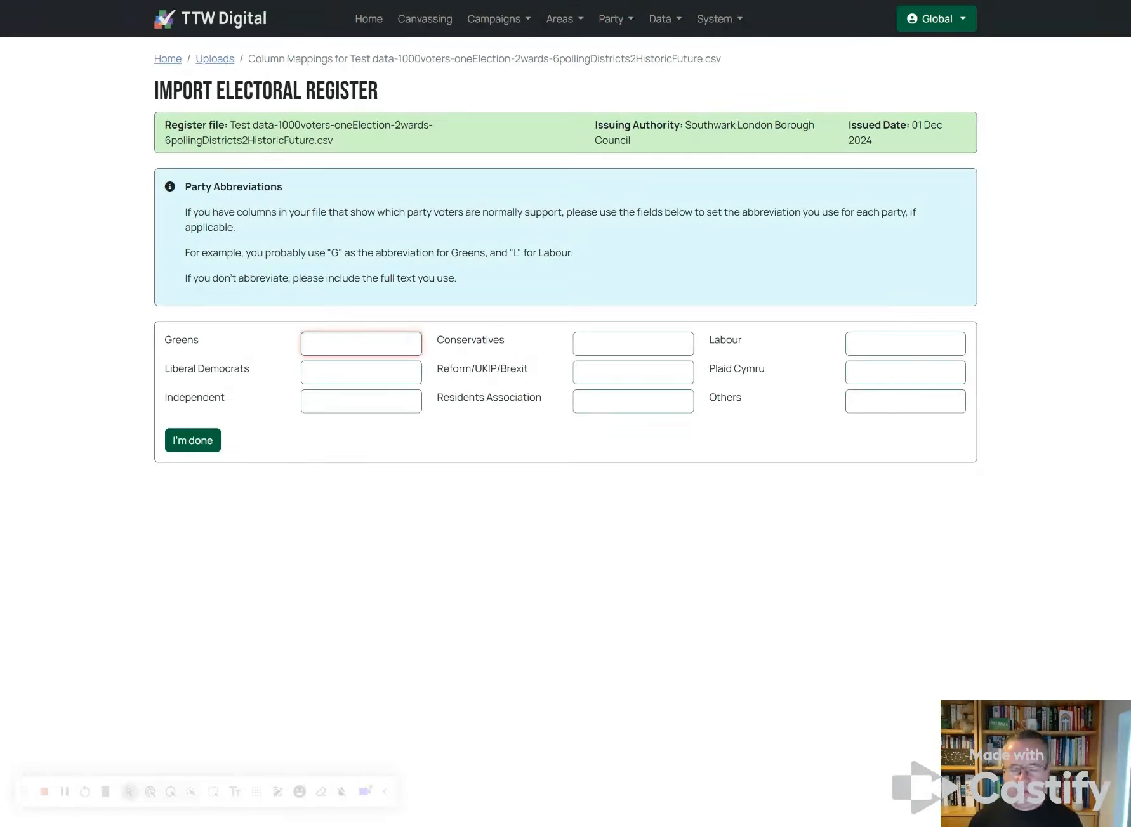
pyautogui.write('G')
pyautogui.press('Tab')
pyautogui.write('LD')
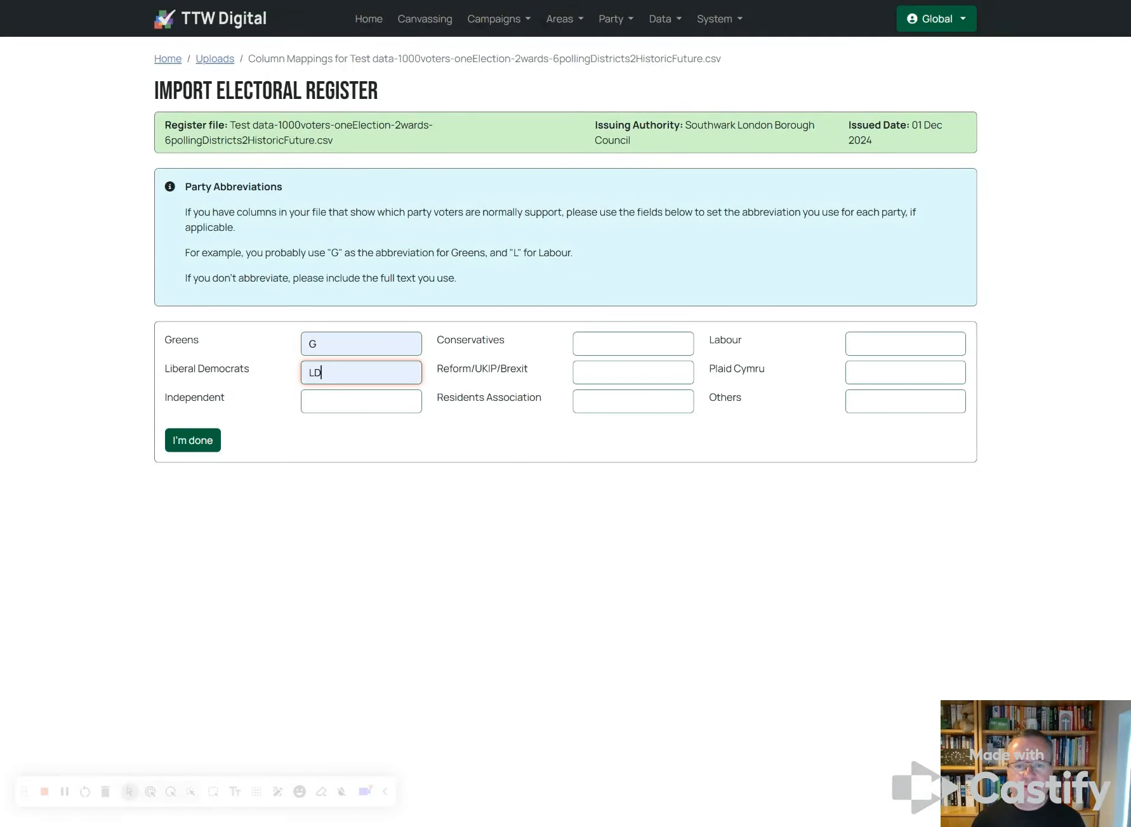
# Step: Enter Con, Ref and L as the Conservative, Reform and Labour abbreviations and finish
pyautogui.click(609, 353)
pyautogui.write('Con')
pyautogui.press('Tab')
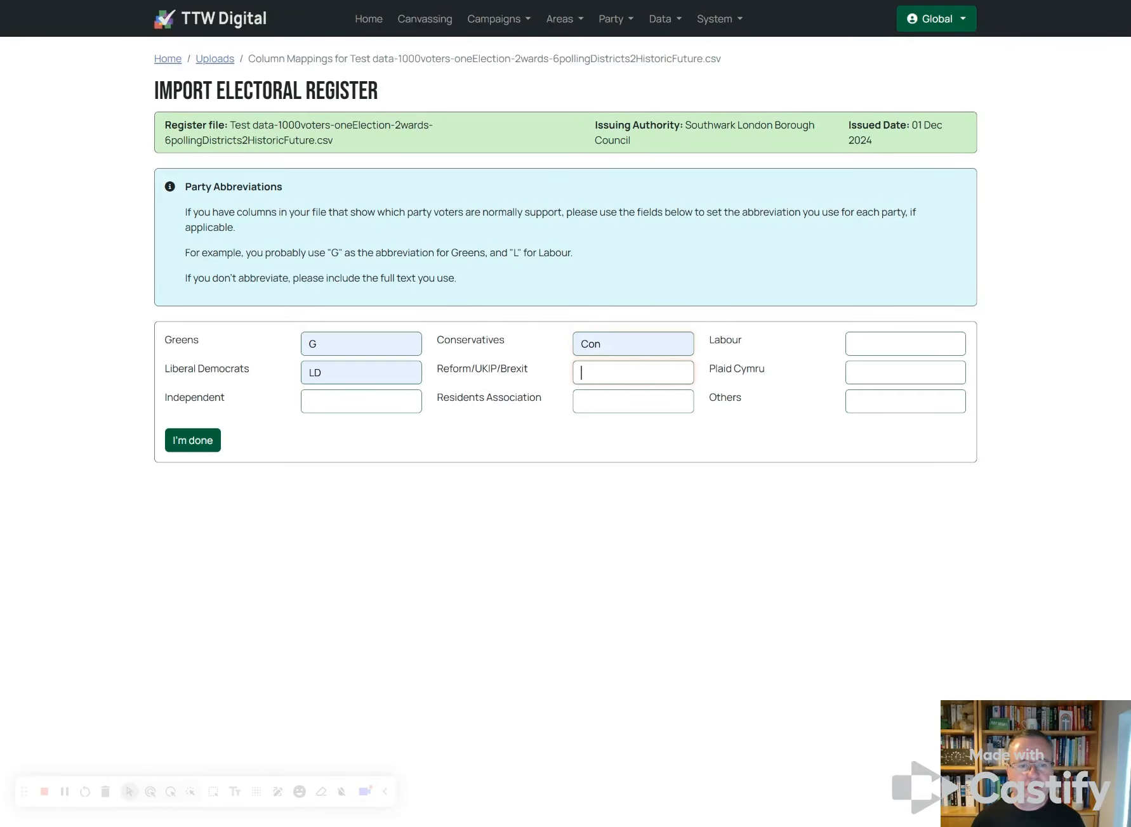
pyautogui.write('Ref')
pyautogui.click(874, 346)
pyautogui.write('L')
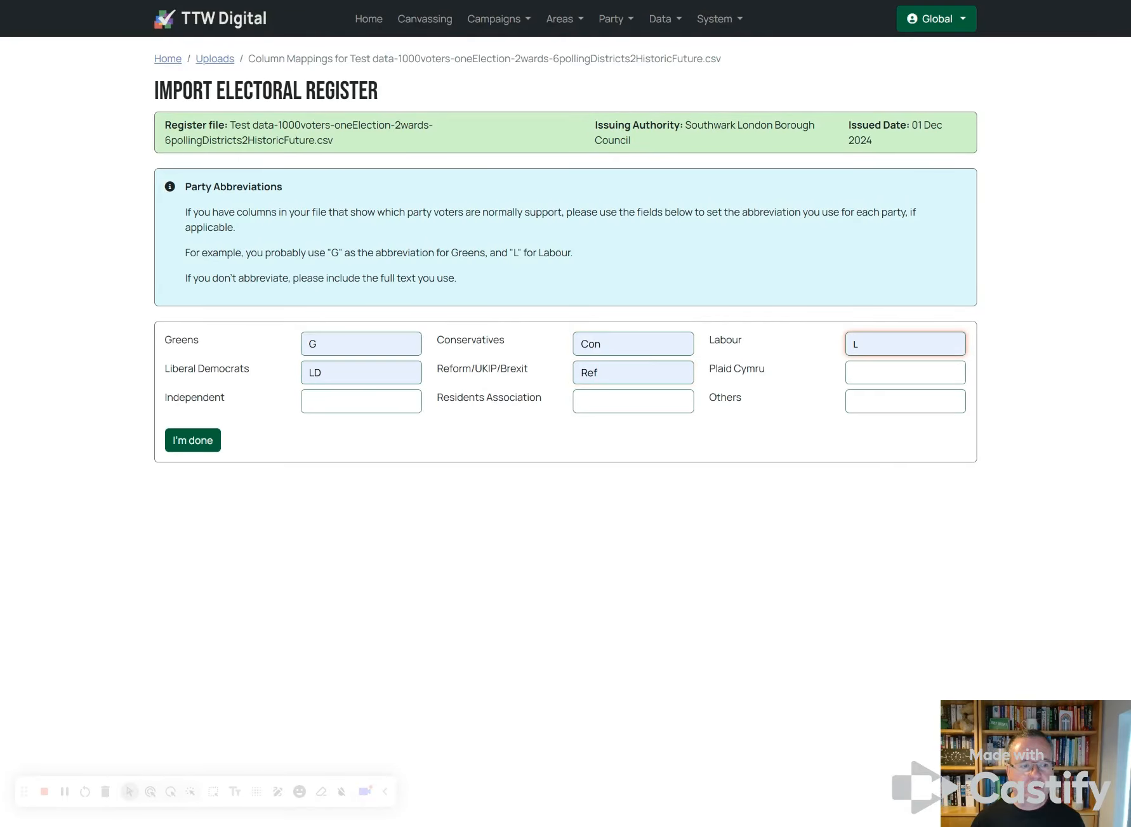
pyautogui.click(194, 442)
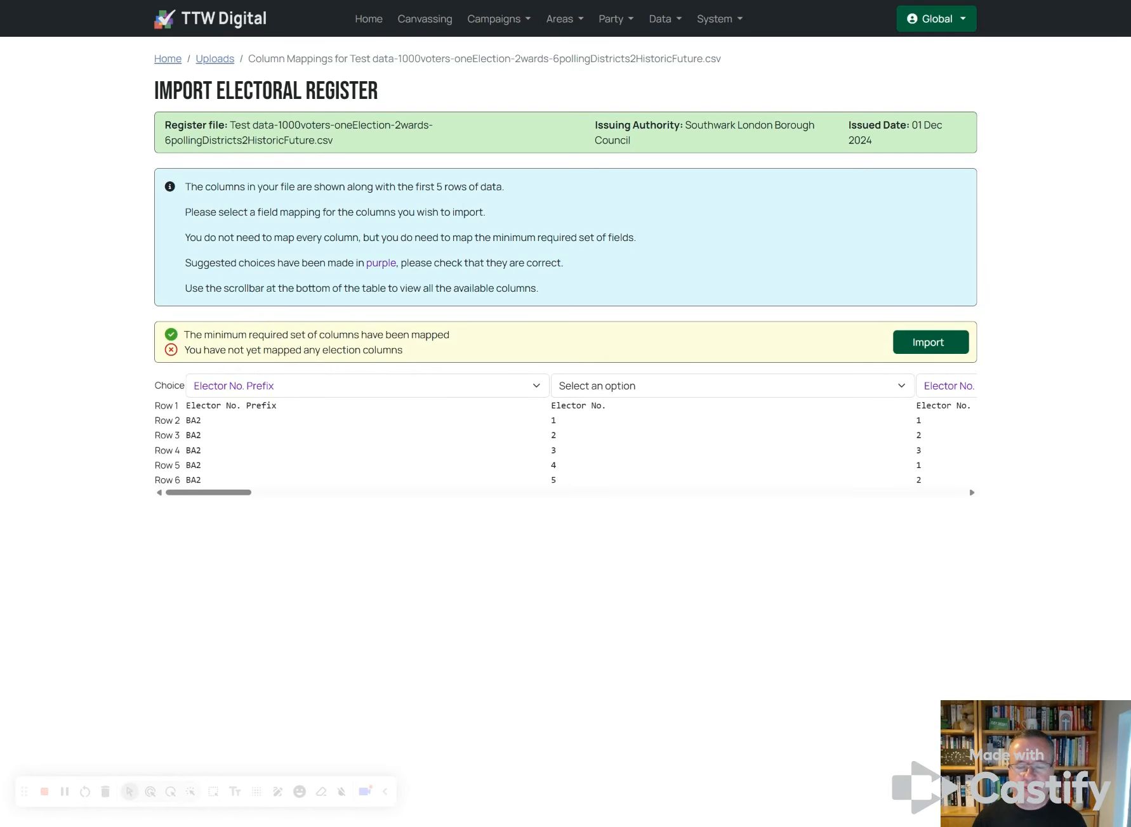
# Step: Map the first column to Elector No
pyautogui.click(699, 392)
pyautogui.click(662, 462)
pyautogui.moveTo(251, 493); pyautogui.dragTo(348, 492)
pyautogui.moveTo(401, 491); pyautogui.dragTo(817, 510)
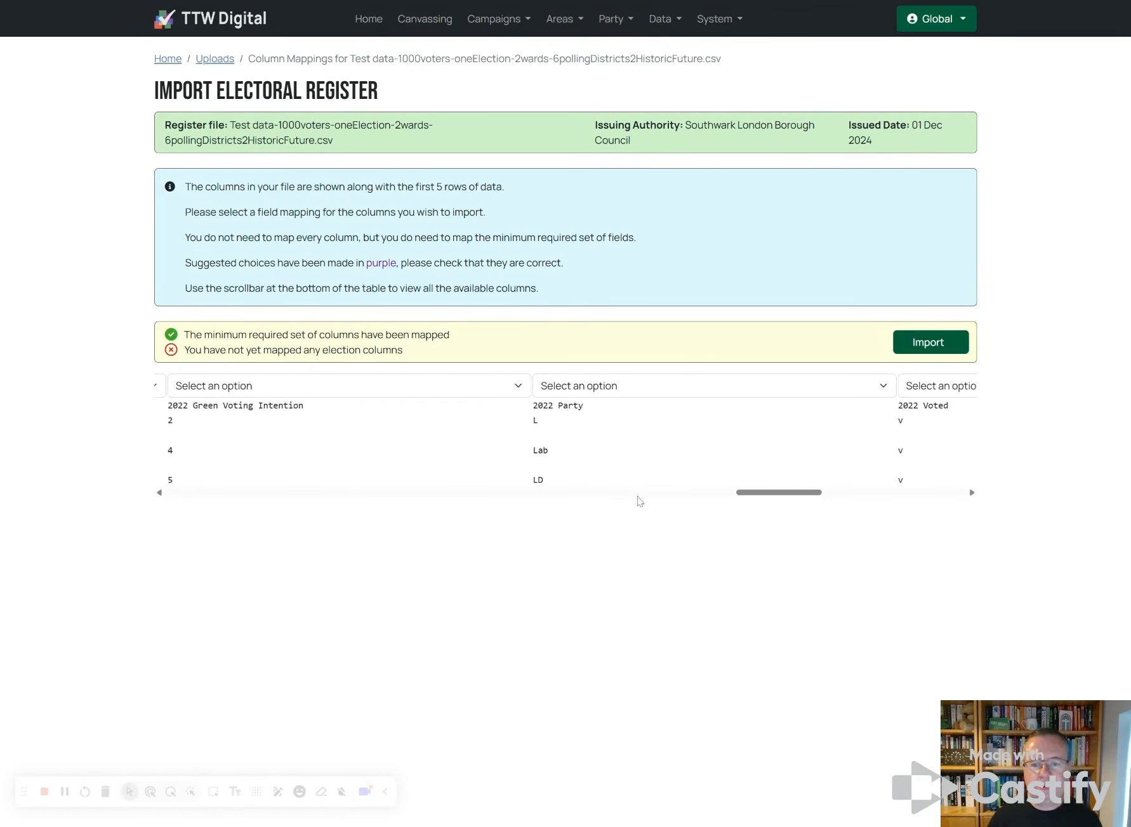
# Step: Map the 2022 Green Voting Intention, Party and Voted columns to the 2022-05-05 election
pyautogui.click(334, 393)
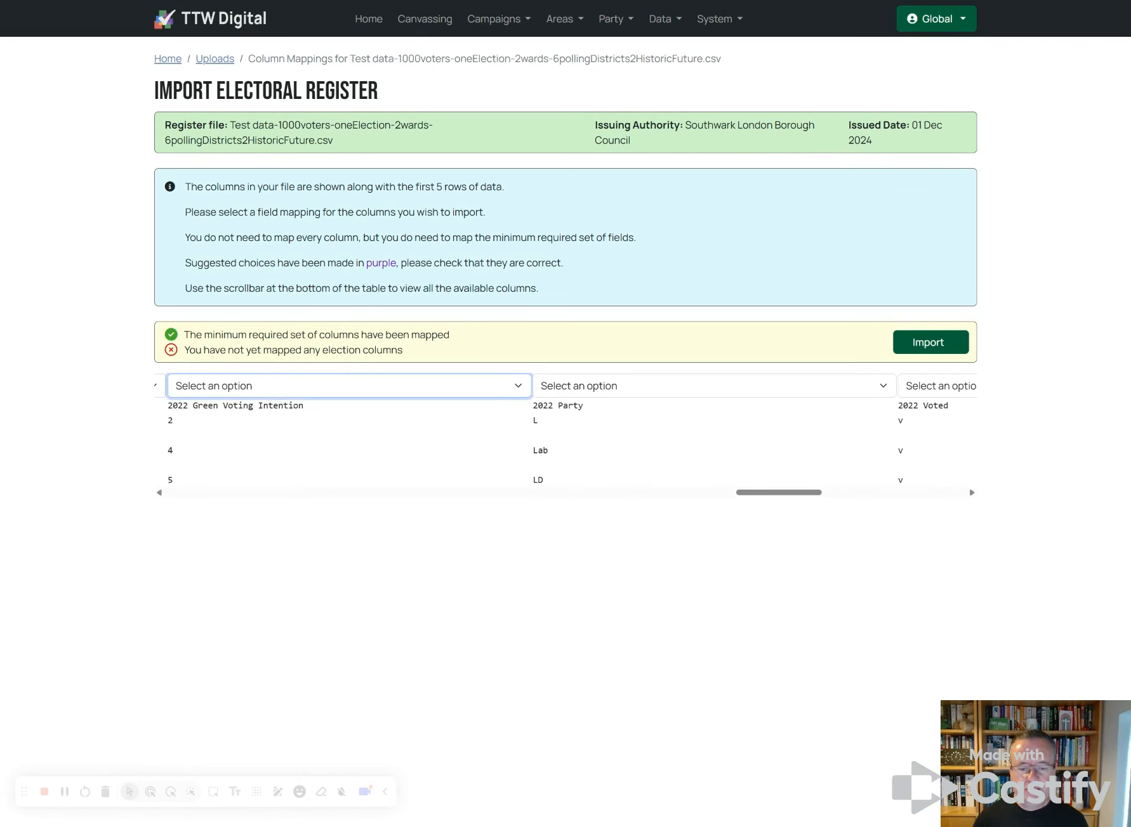
pyautogui.click(249, 436)
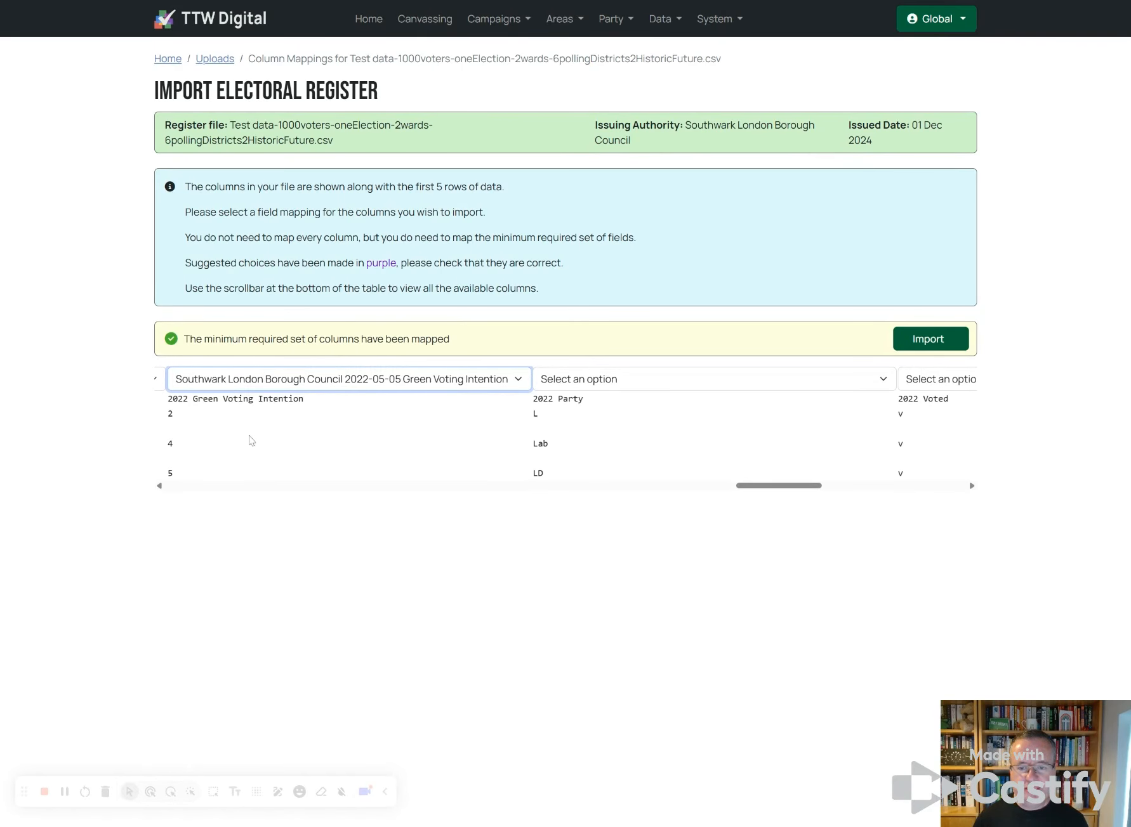
pyautogui.click(583, 384)
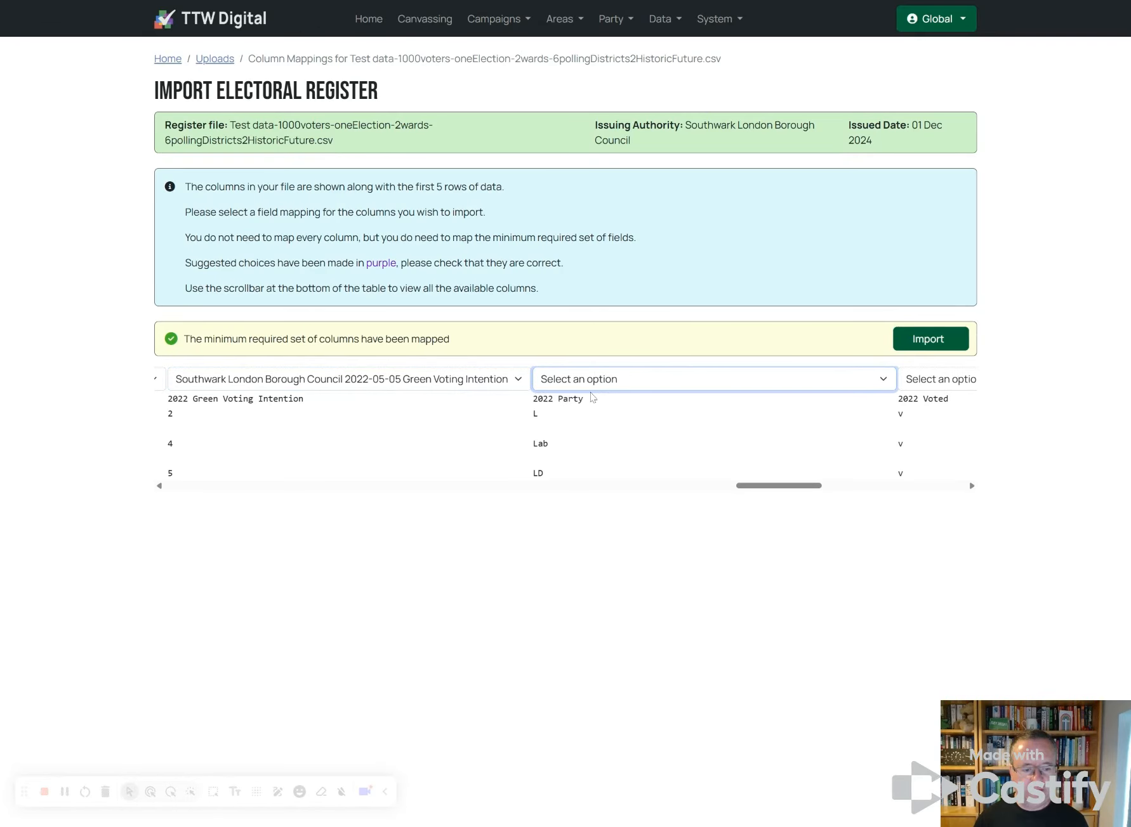
pyautogui.click(660, 727)
pyautogui.moveTo(769, 488); pyautogui.dragTo(836, 493)
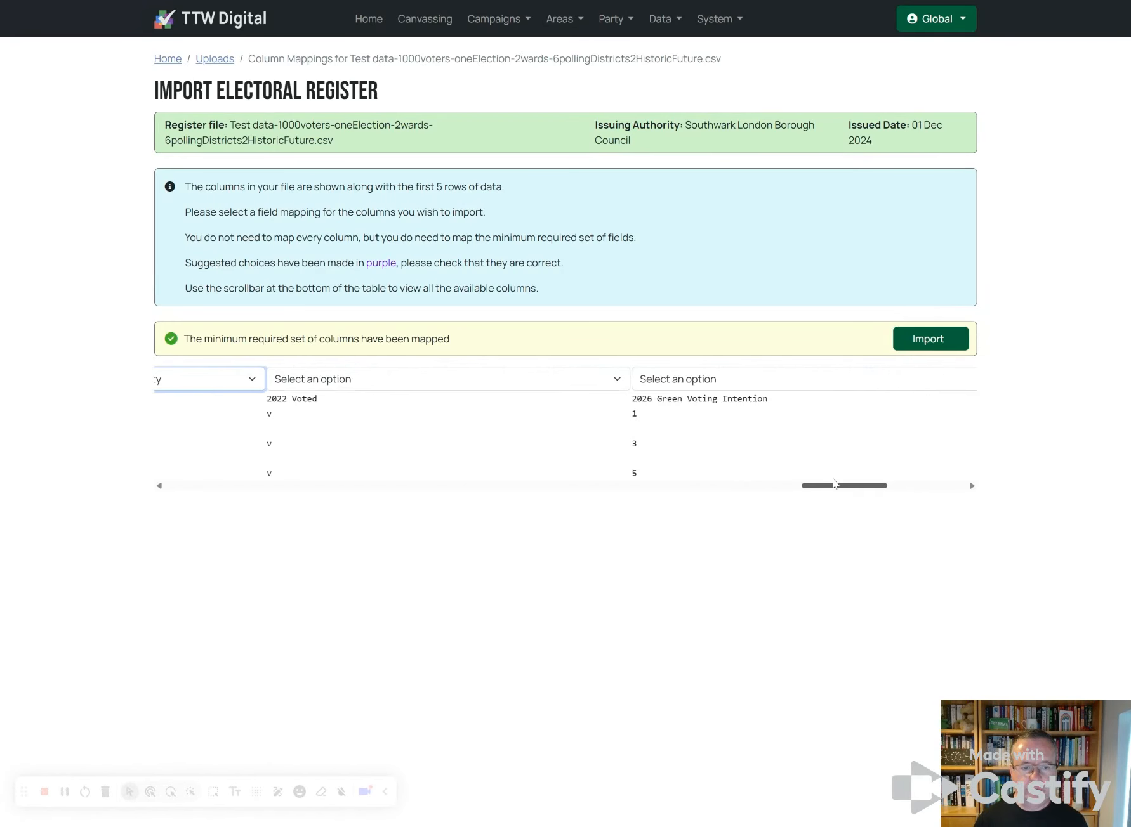
pyautogui.click(411, 380)
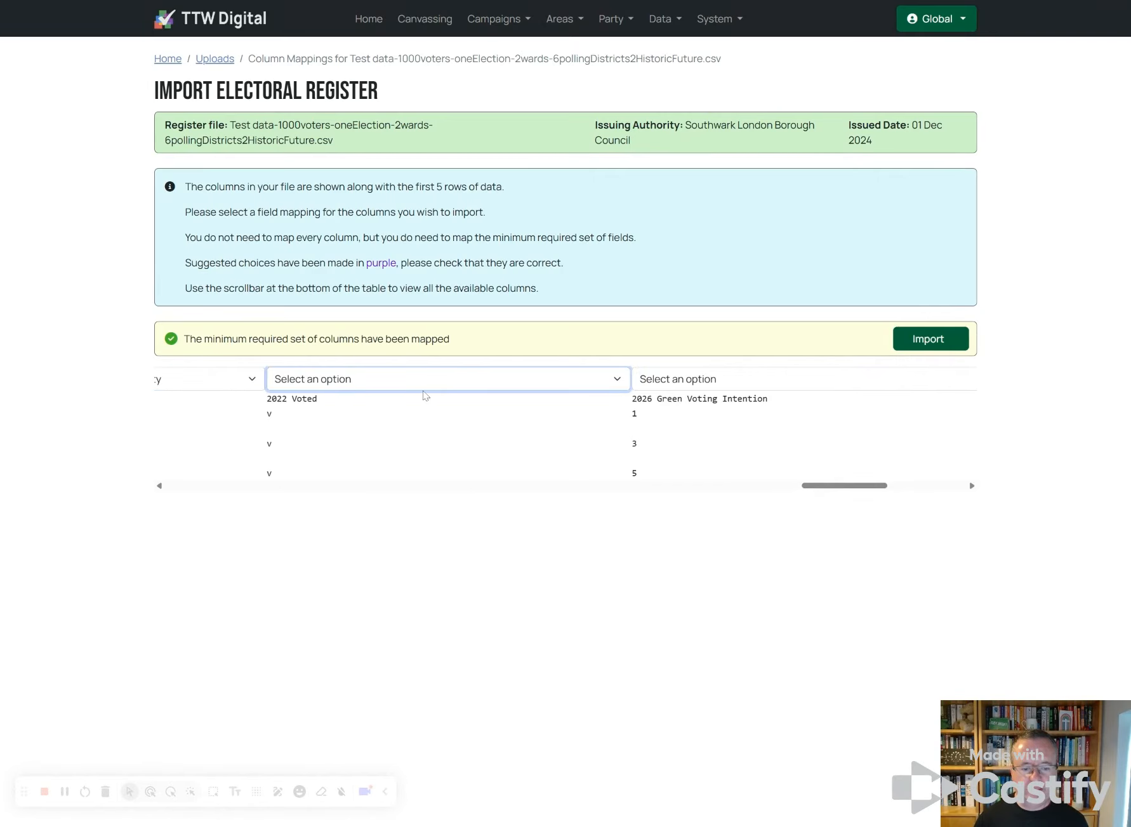
pyautogui.click(465, 734)
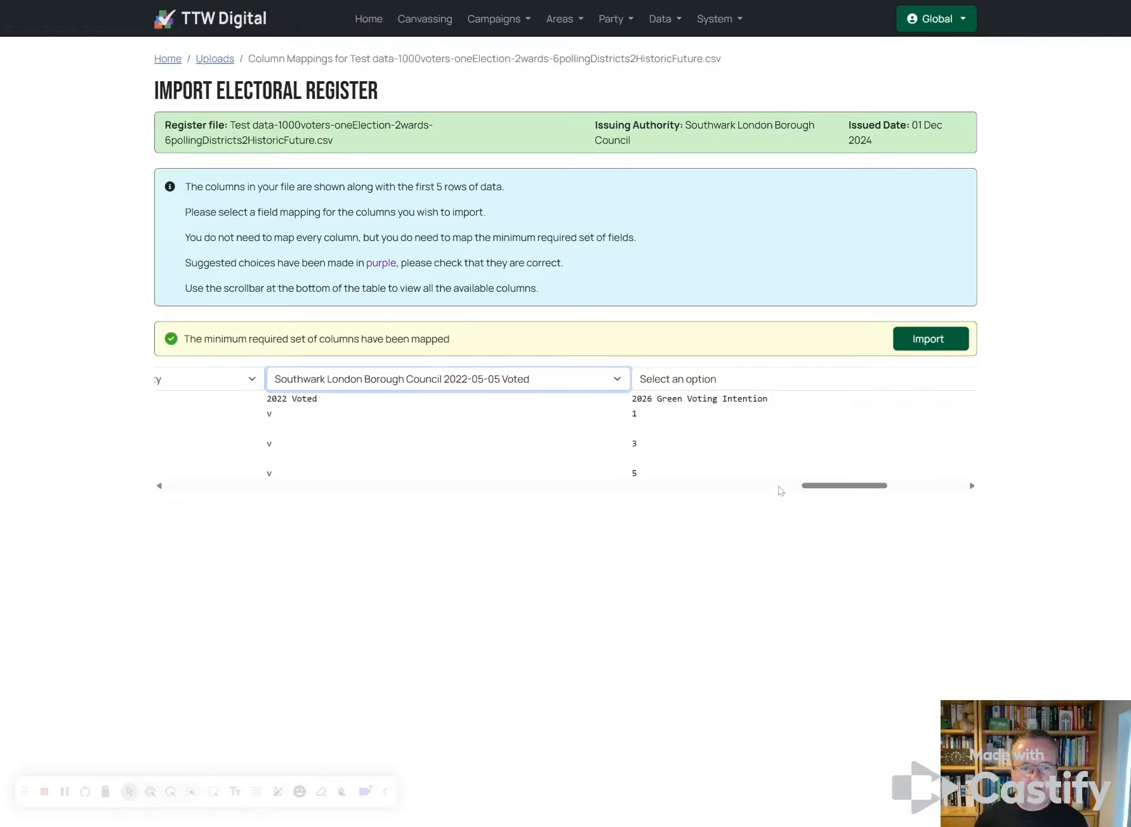
pyautogui.moveTo(823, 487); pyautogui.dragTo(861, 486)
# Step: Map 2026 Green Voting Intention, Party and Postal Voter columns to 2026-05-07, then import
pyautogui.click(435, 383)
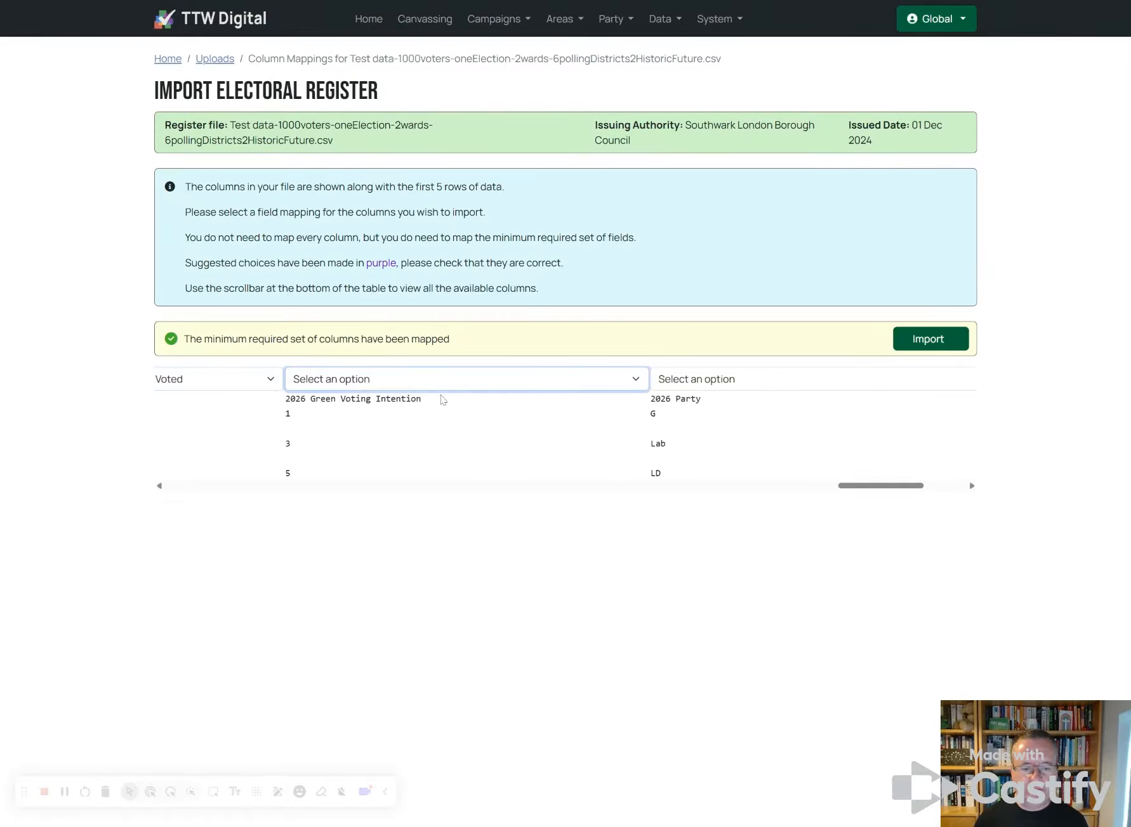
pyautogui.click(492, 618)
pyautogui.moveTo(835, 483); pyautogui.dragTo(854, 481)
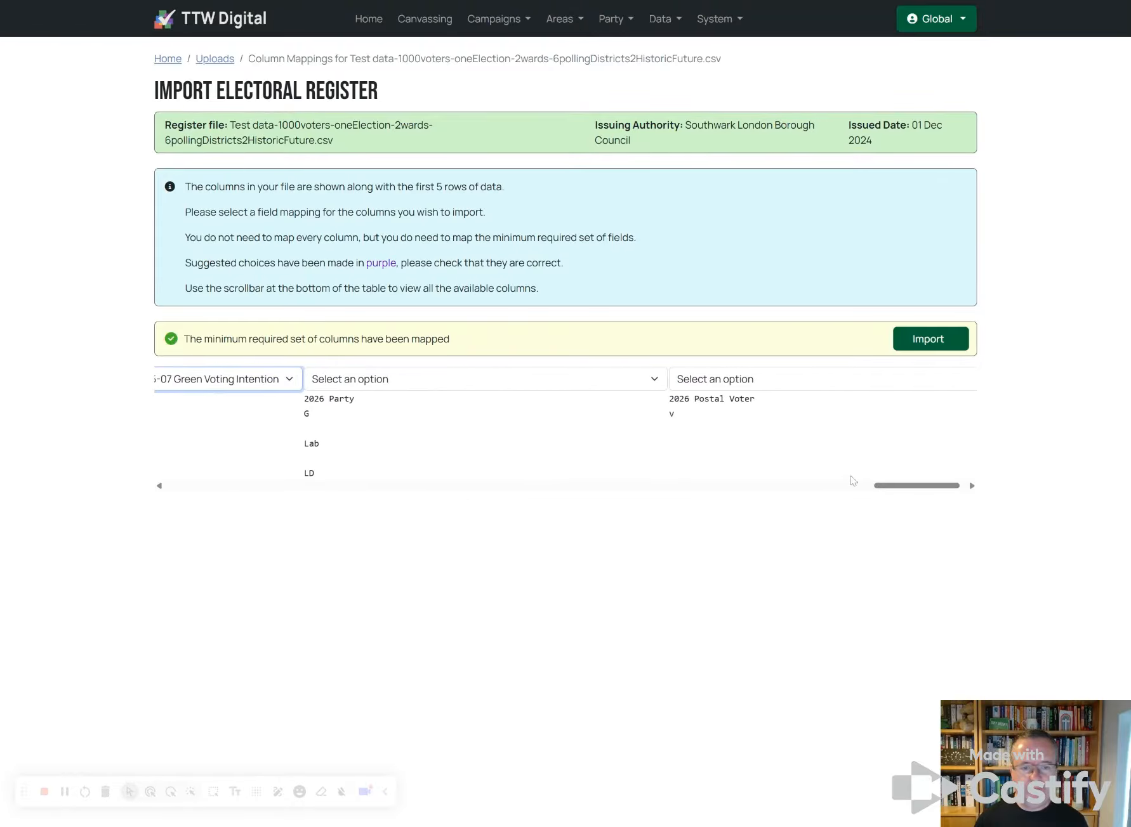
pyautogui.click(436, 380)
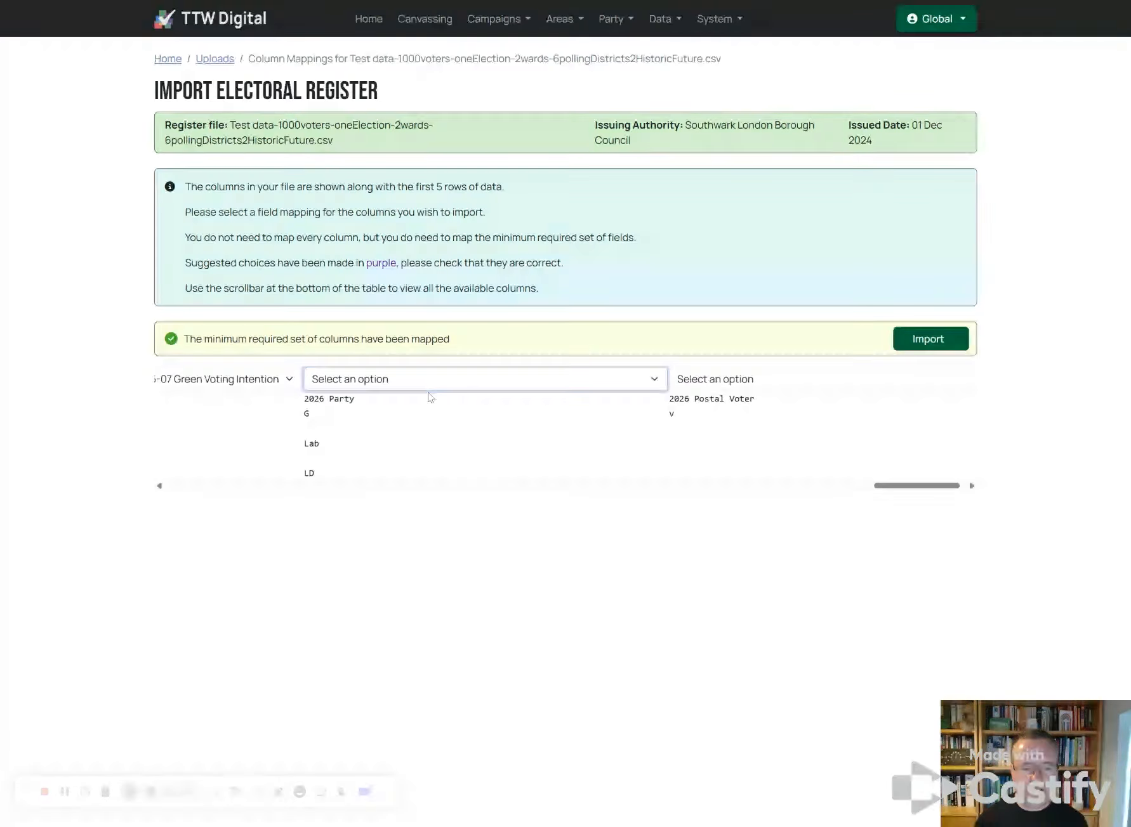
pyautogui.click(430, 398)
pyautogui.click(799, 387)
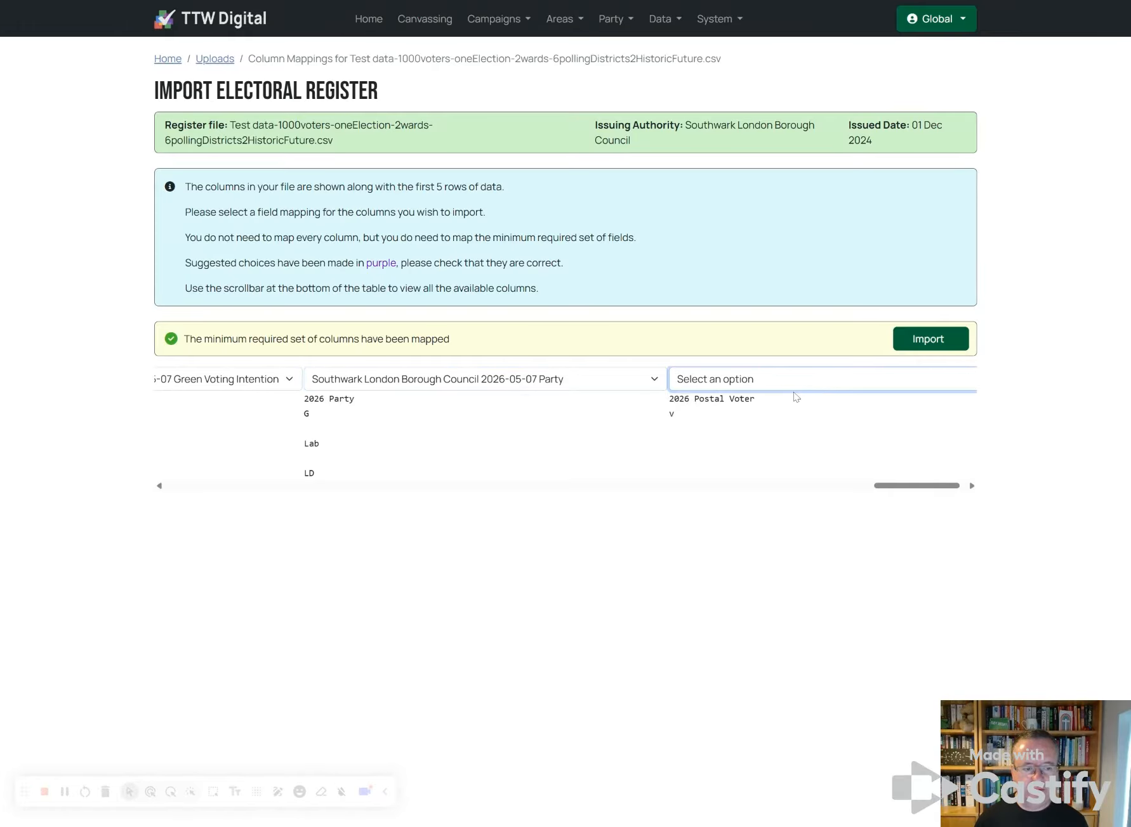
pyautogui.click(795, 397)
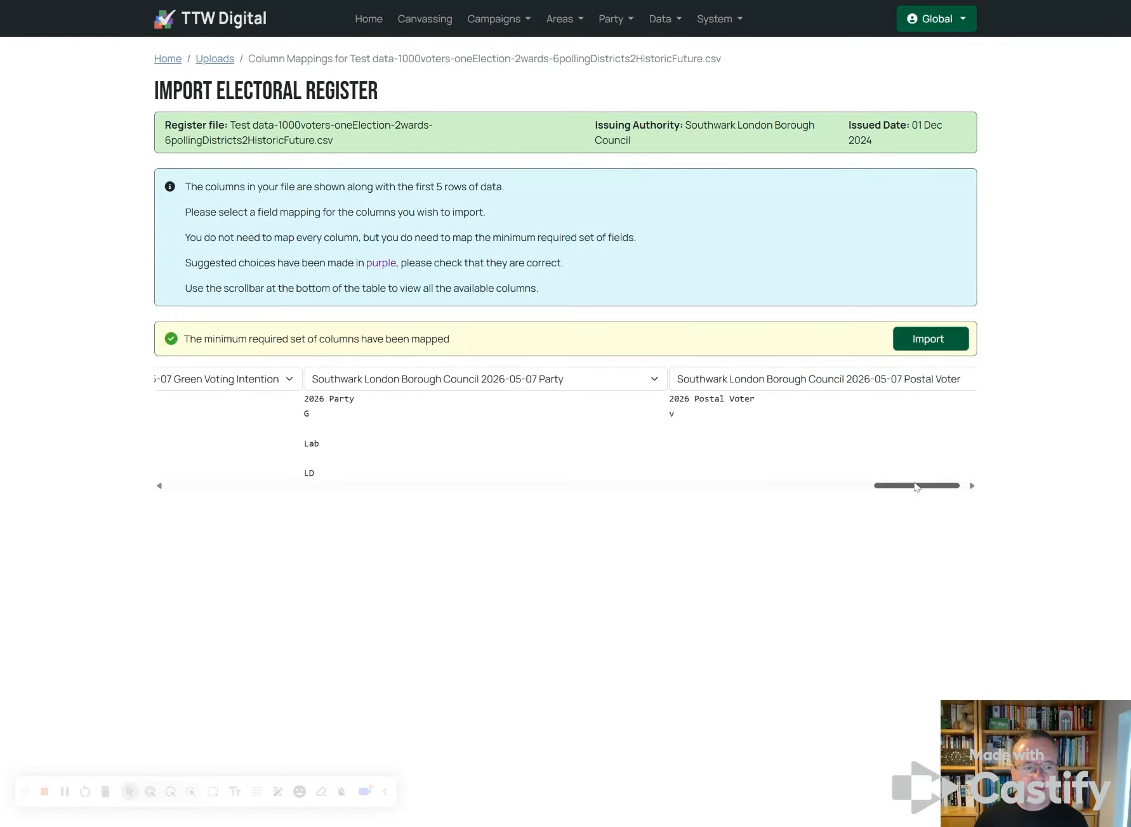
pyautogui.moveTo(918, 486); pyautogui.dragTo(177, 482)
pyautogui.click(943, 344)
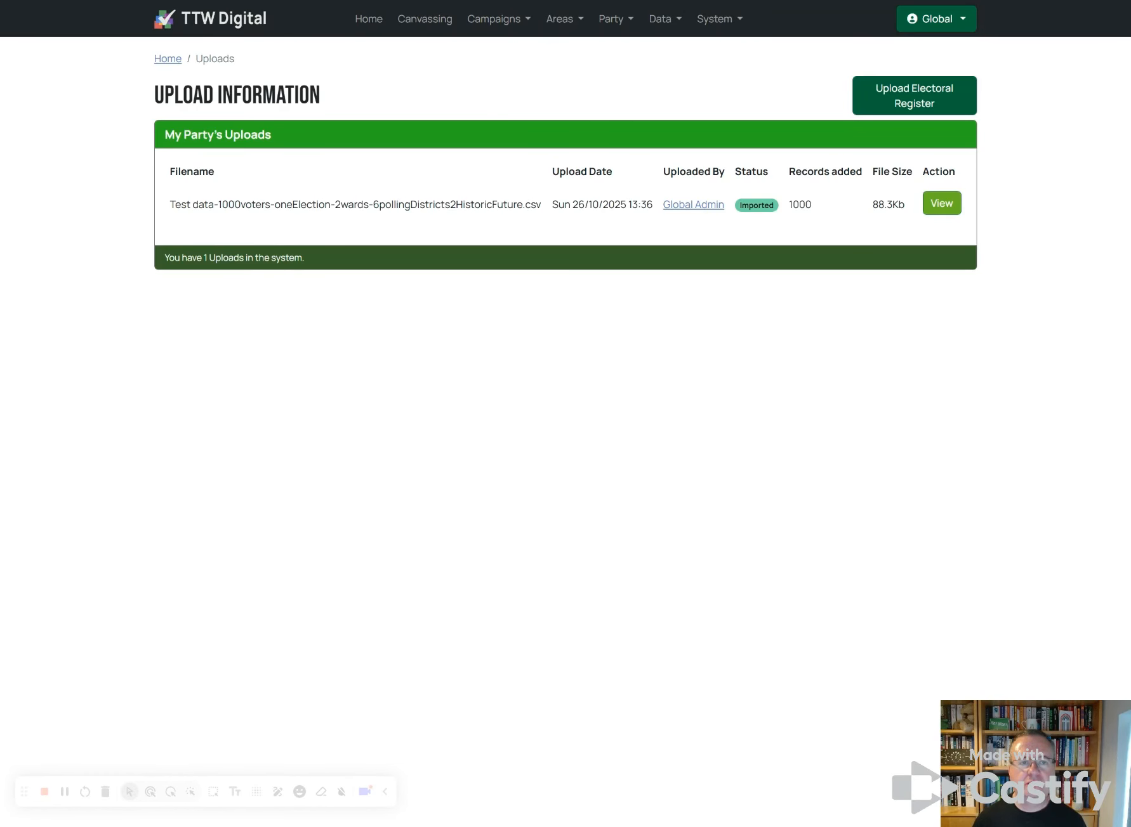
# Step: Add an Electoral Wards/Divisions area for St Giles with polling districts BA2, BA1 and BA3
pyautogui.click(571, 22)
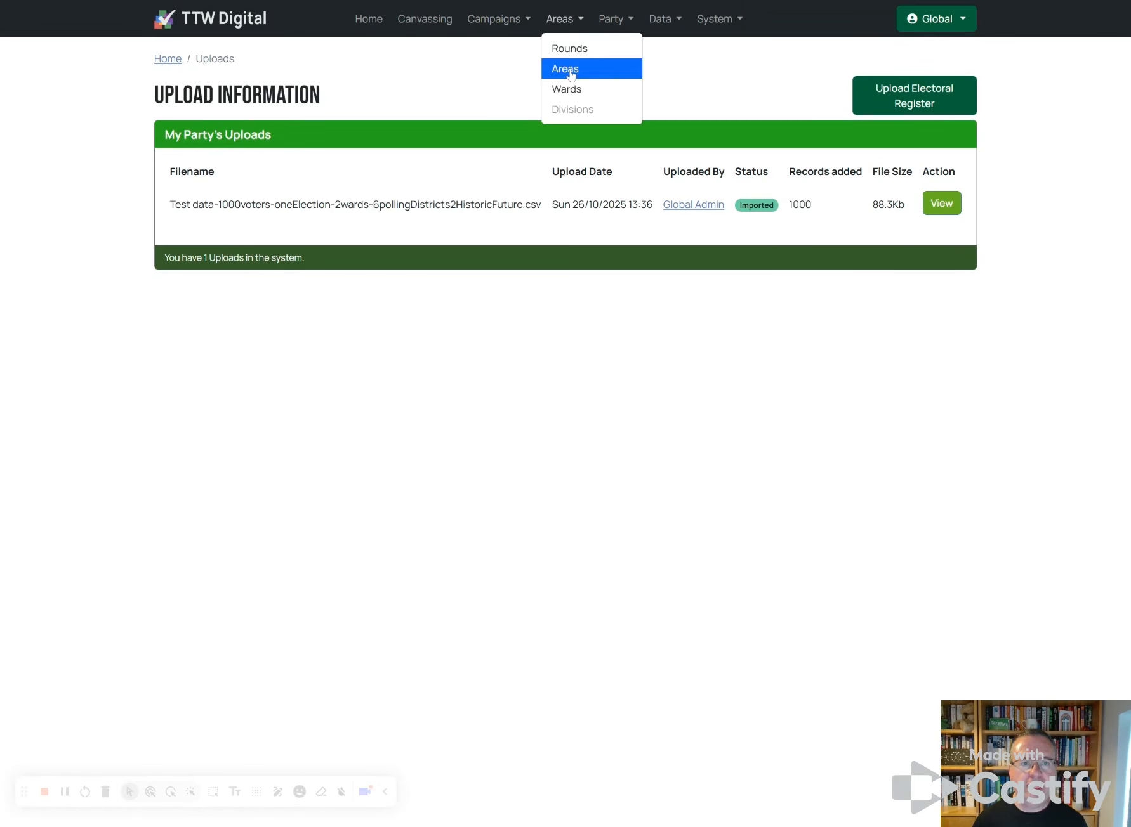
pyautogui.click(570, 72)
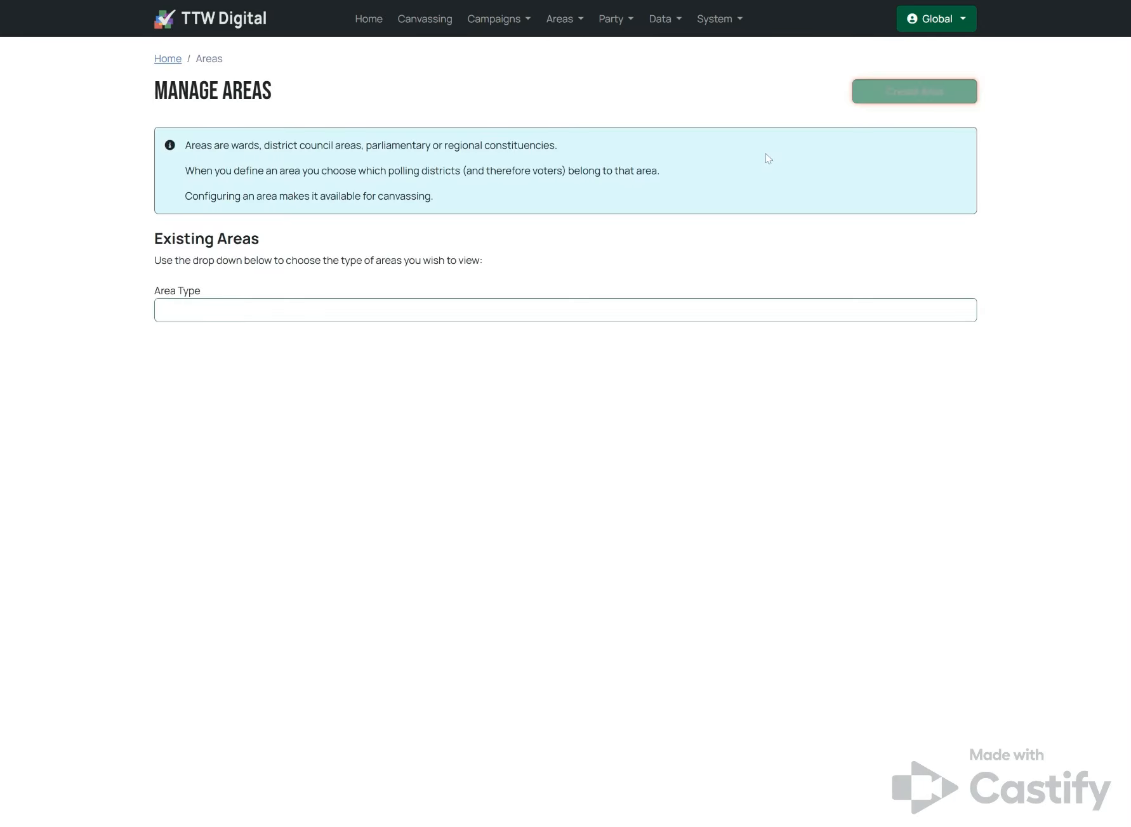
pyautogui.click(344, 182)
pyautogui.click(341, 206)
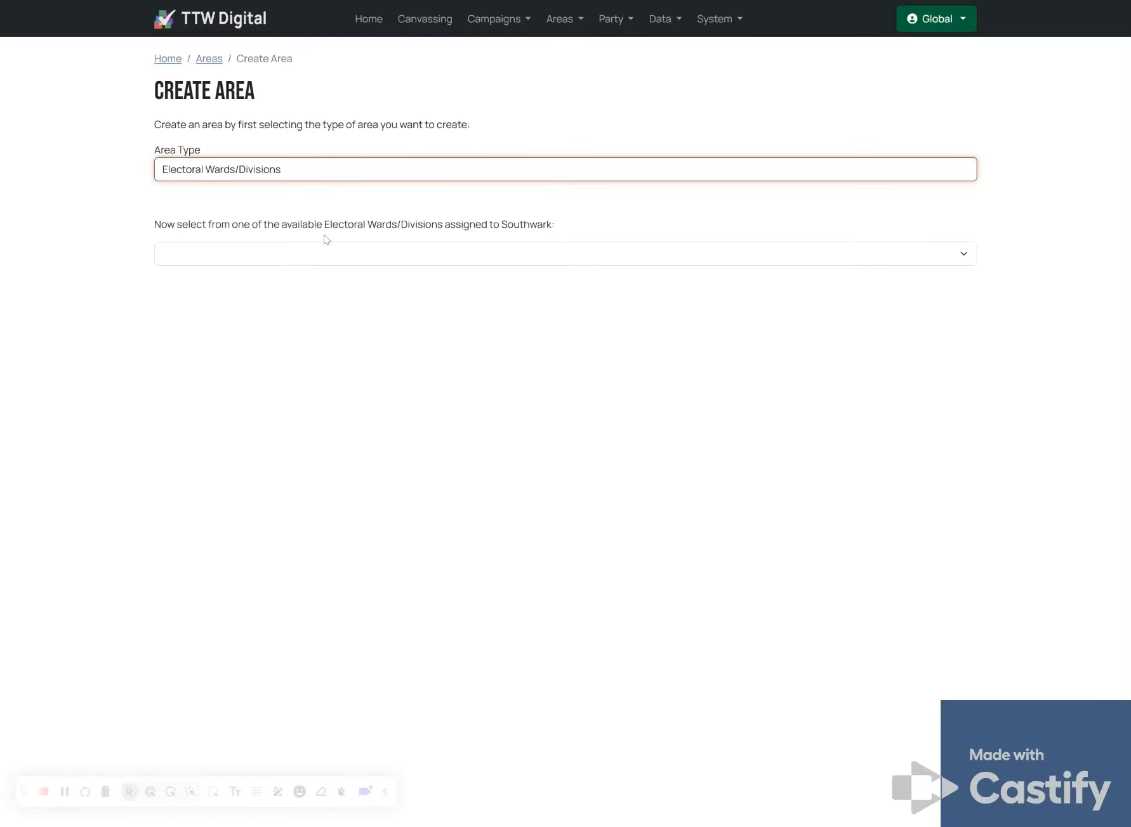
pyautogui.click(328, 261)
pyautogui.click(317, 288)
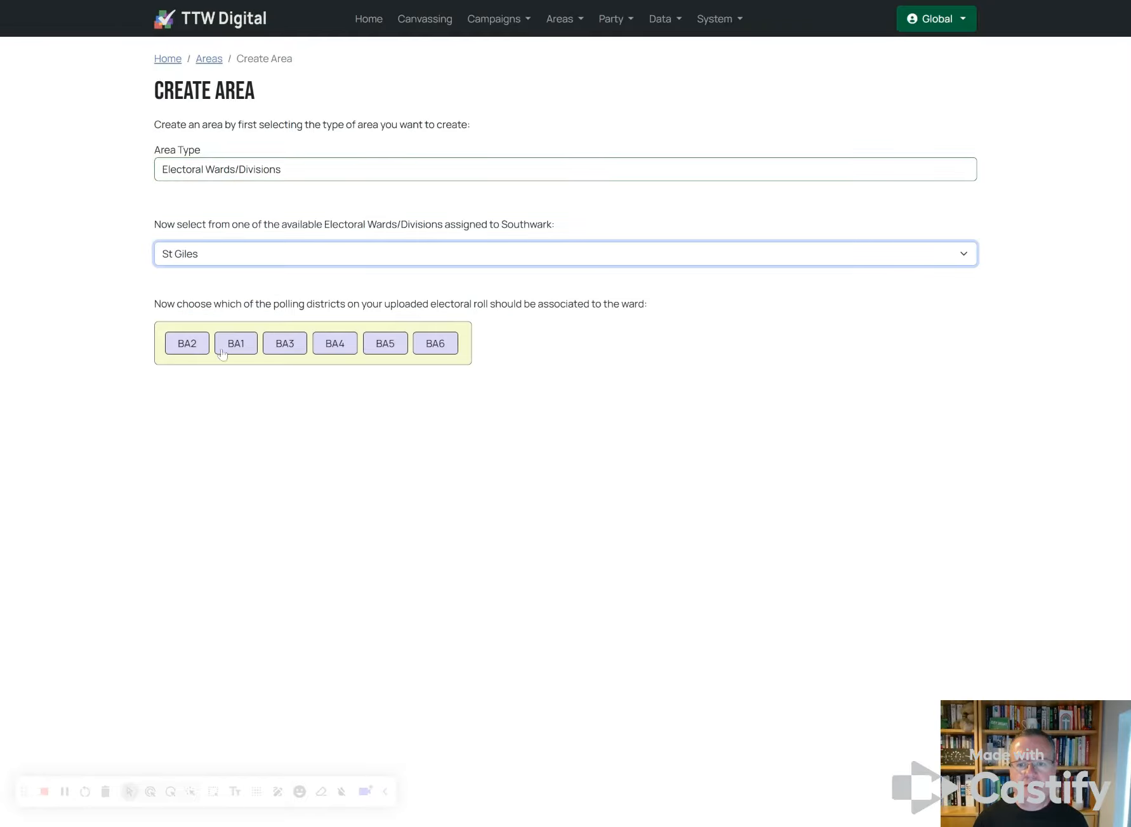
pyautogui.click(187, 350)
pyautogui.click(243, 344)
pyautogui.click(279, 348)
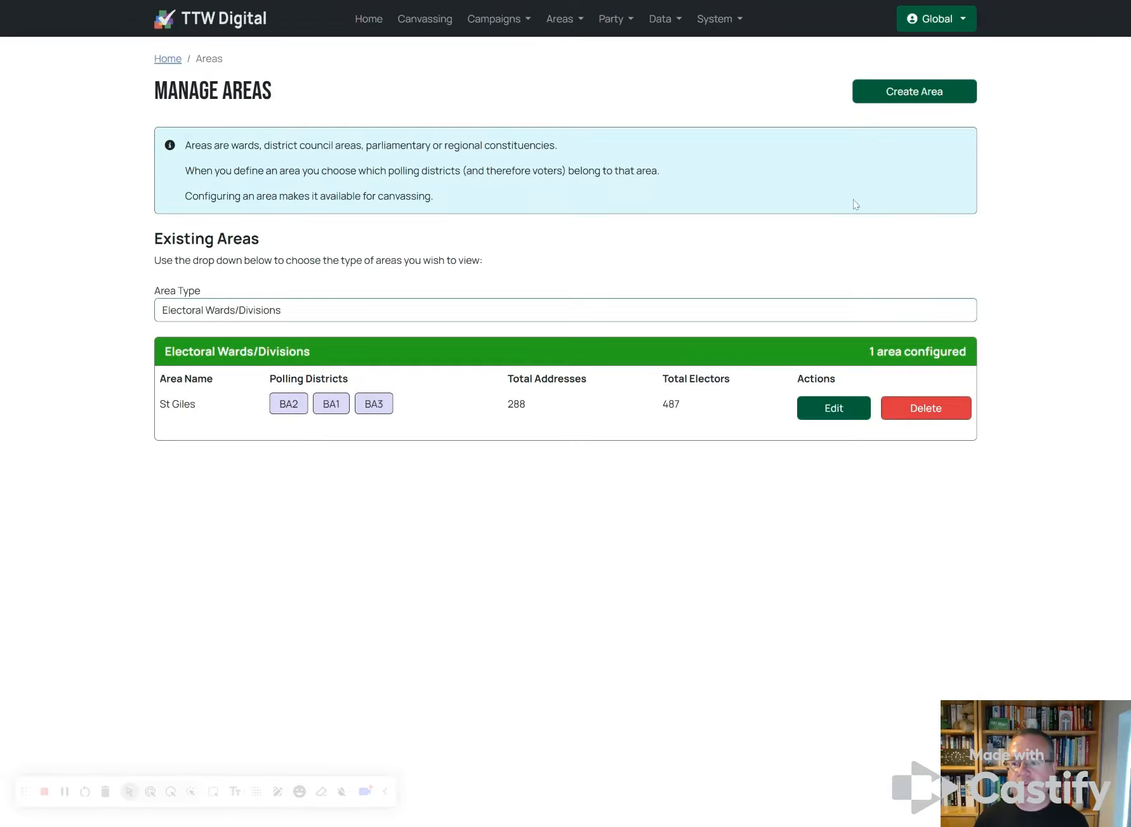
# Step: Open the Canvassing page for the St Giles area
pyautogui.click(418, 20)
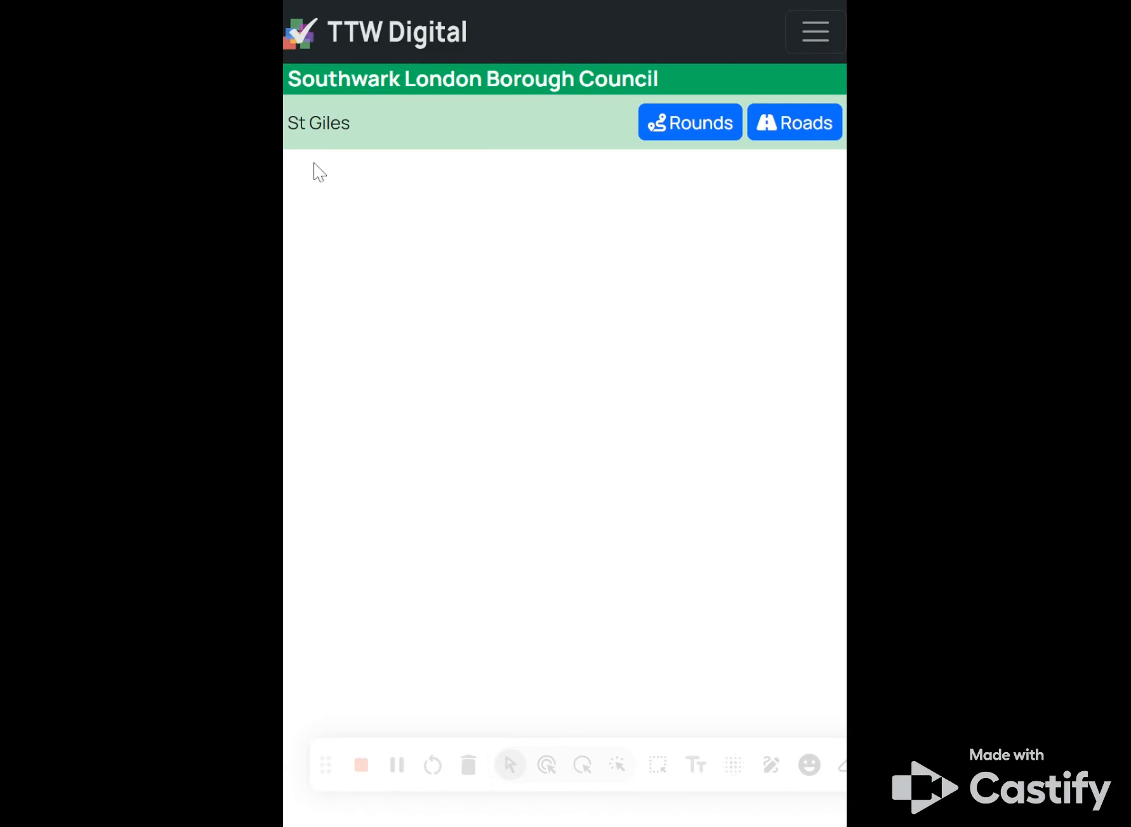
pyautogui.click(804, 133)
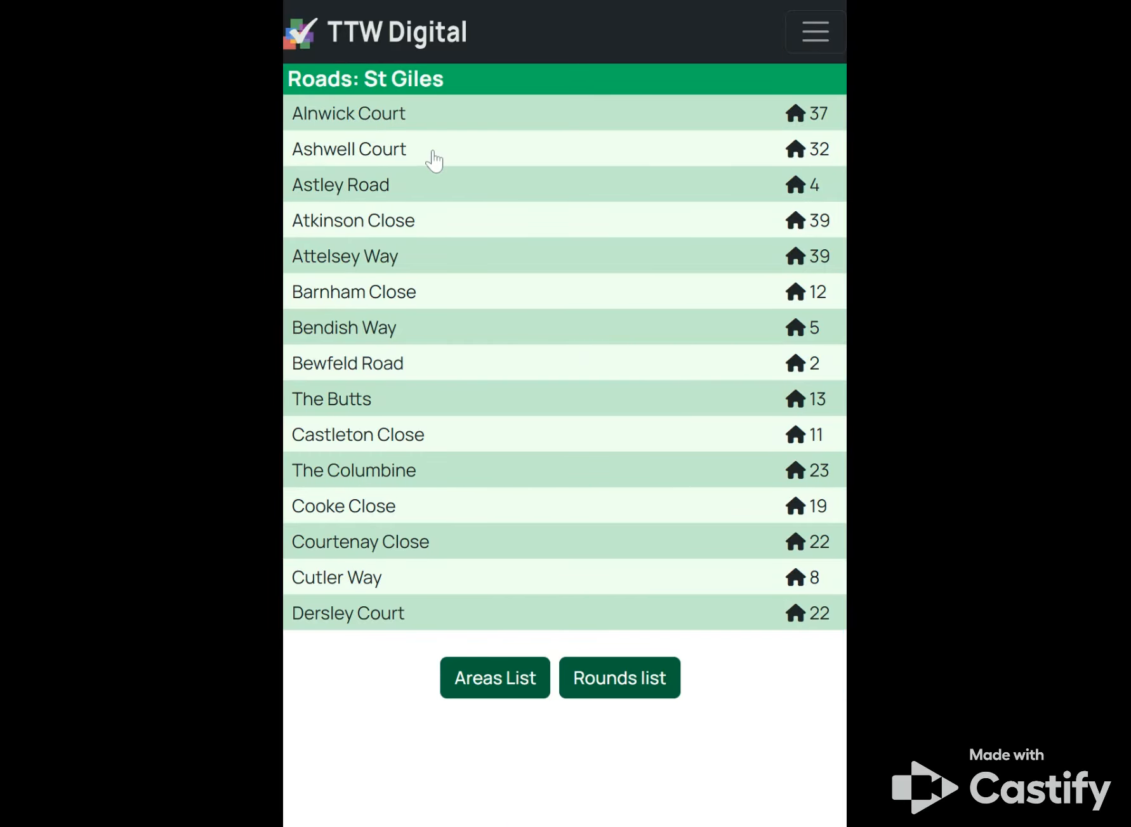
pyautogui.click(432, 117)
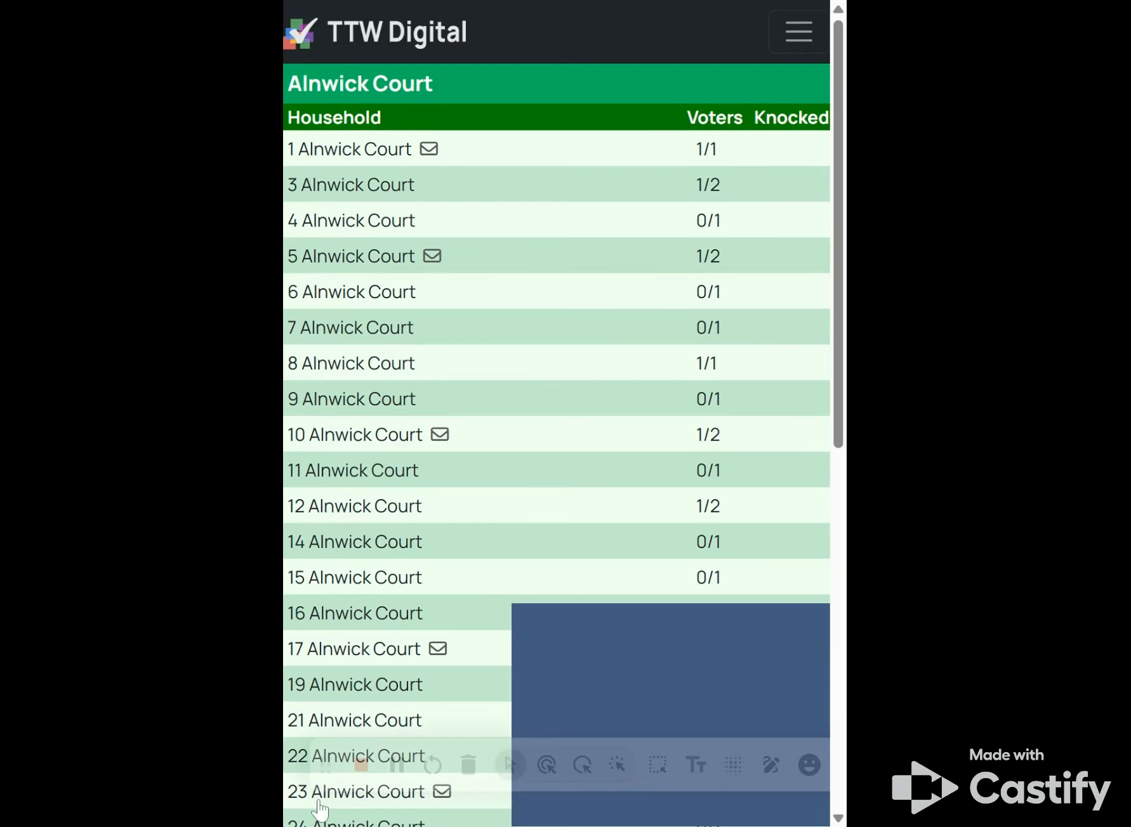
pyautogui.click(378, 152)
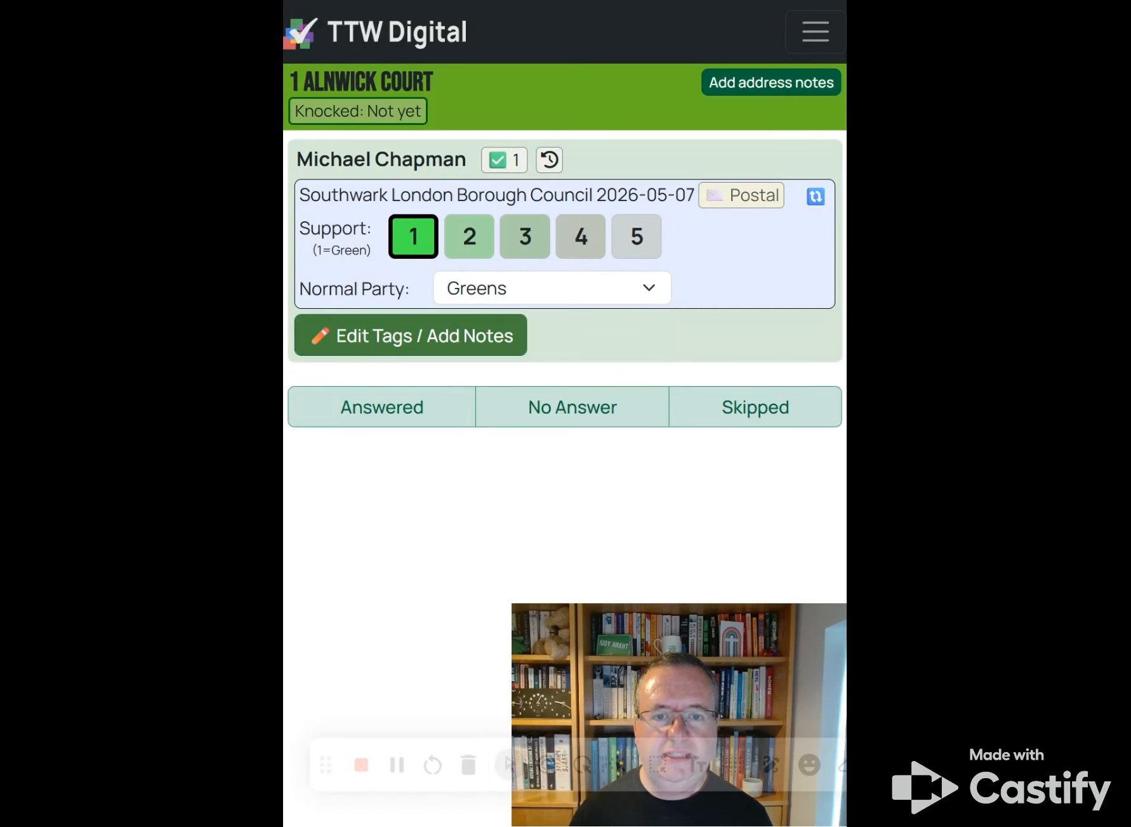
pyautogui.click(507, 161)
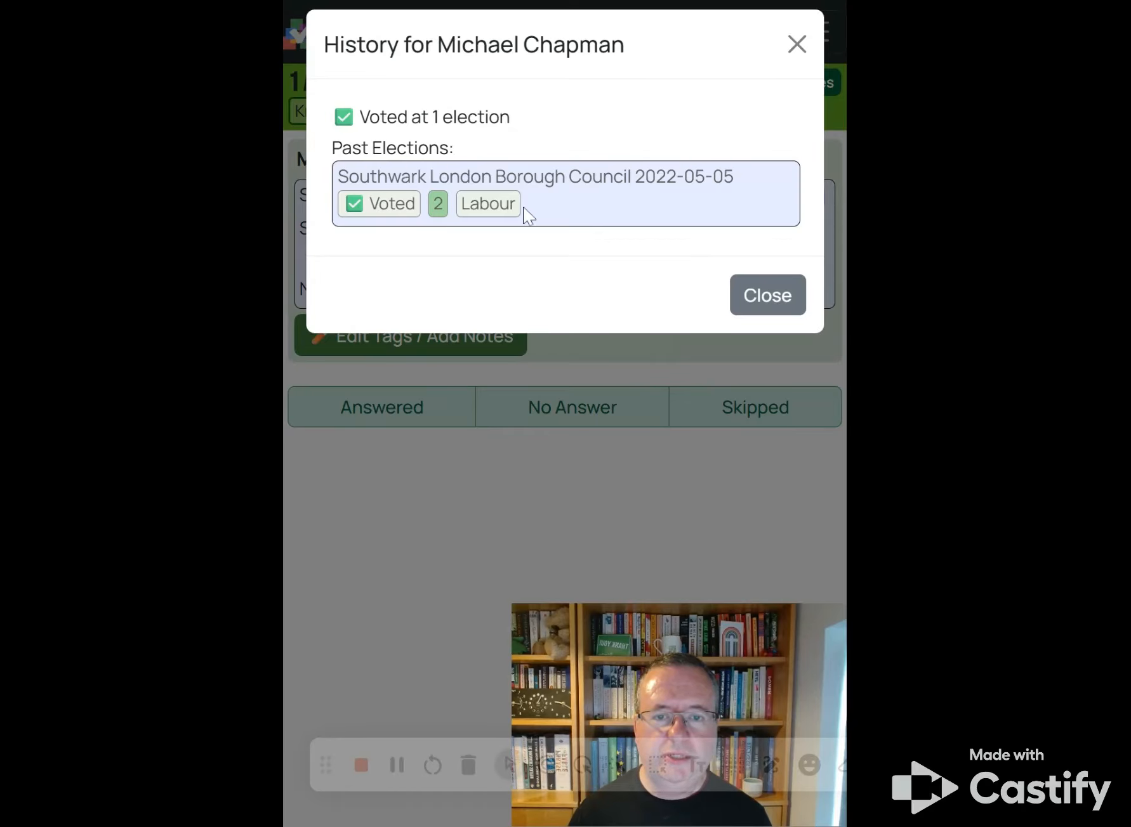
pyautogui.click(550, 430)
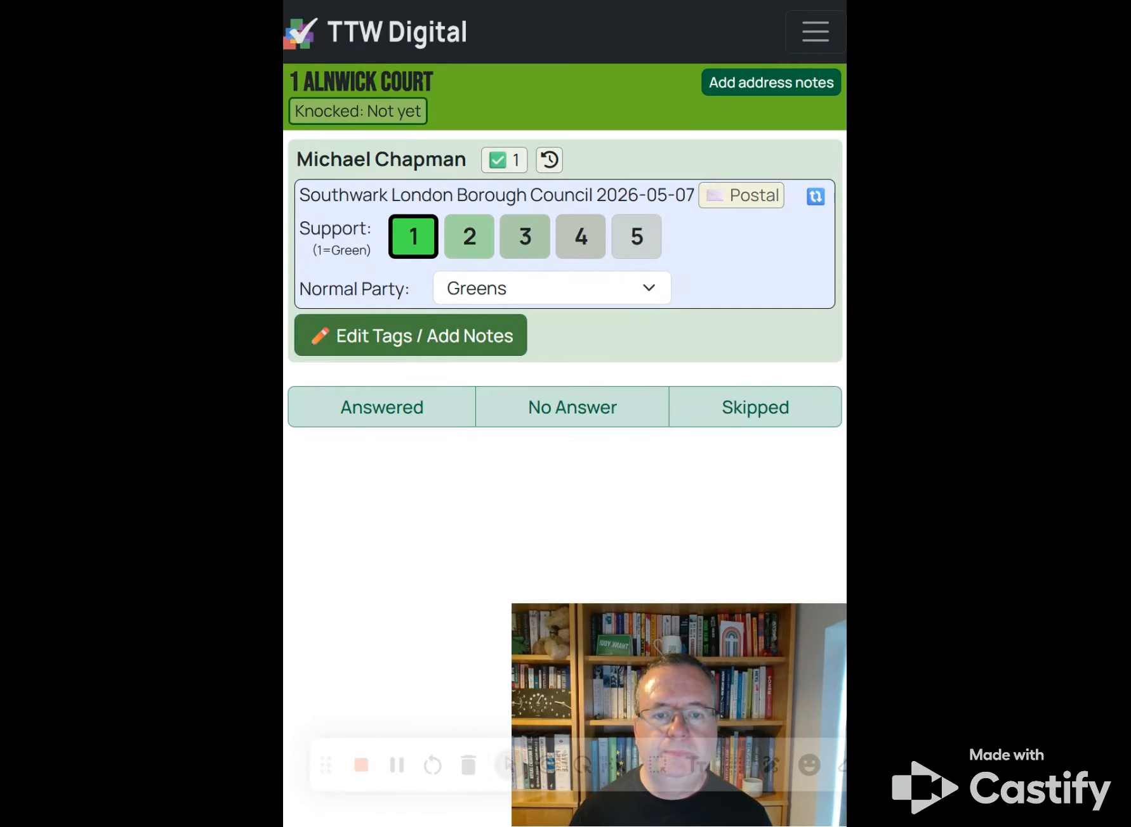
pyautogui.click(406, 418)
pyautogui.click(685, 458)
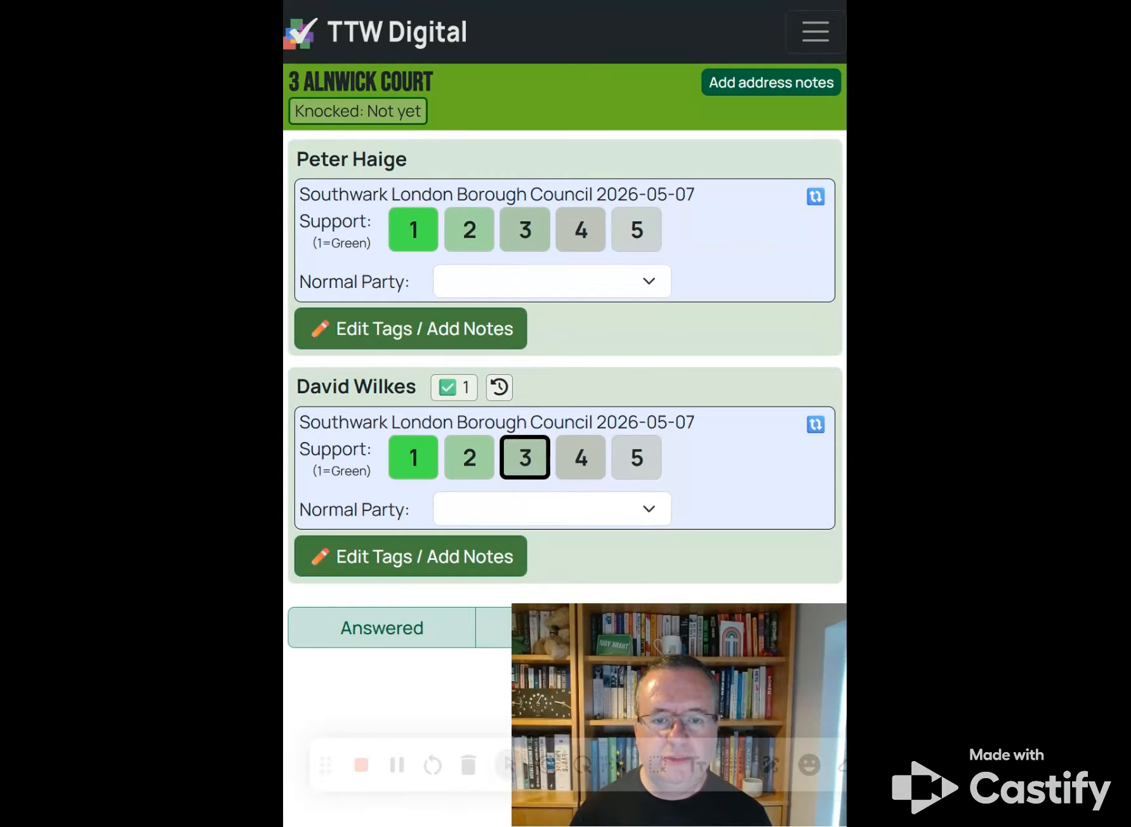
pyautogui.click(473, 236)
pyautogui.click(527, 292)
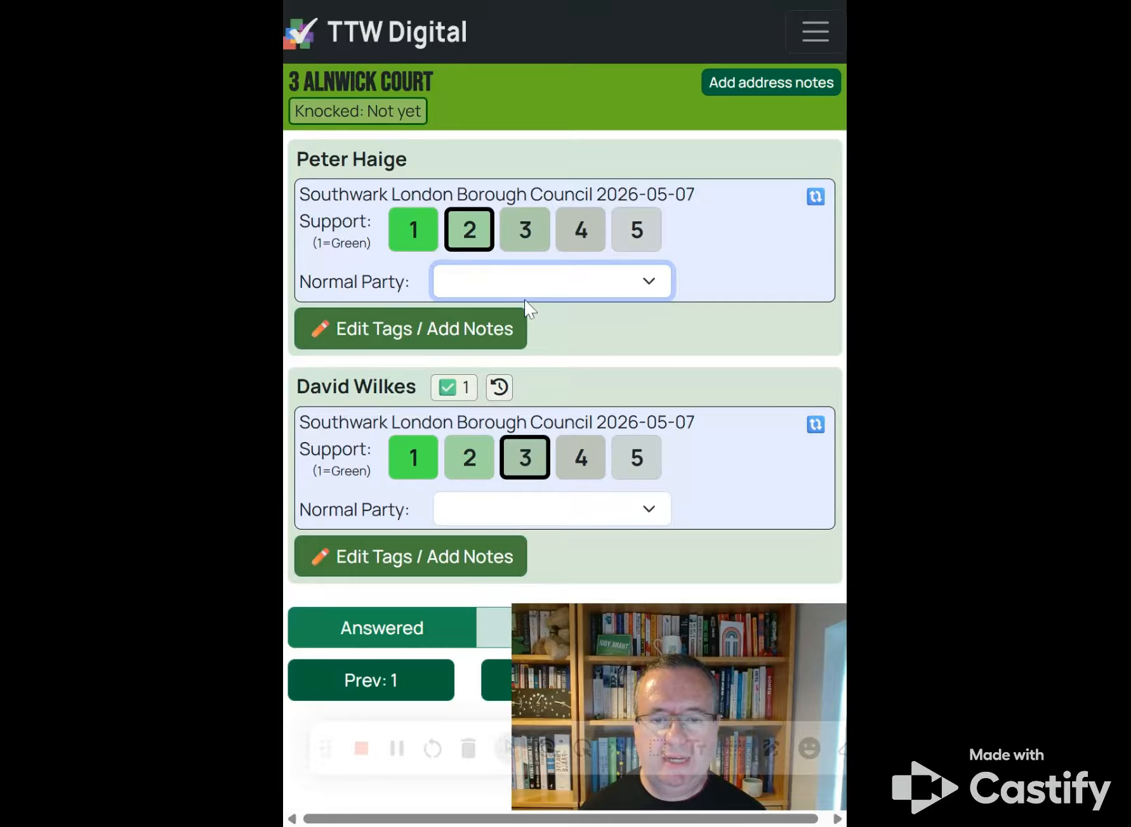
pyautogui.click(376, 346)
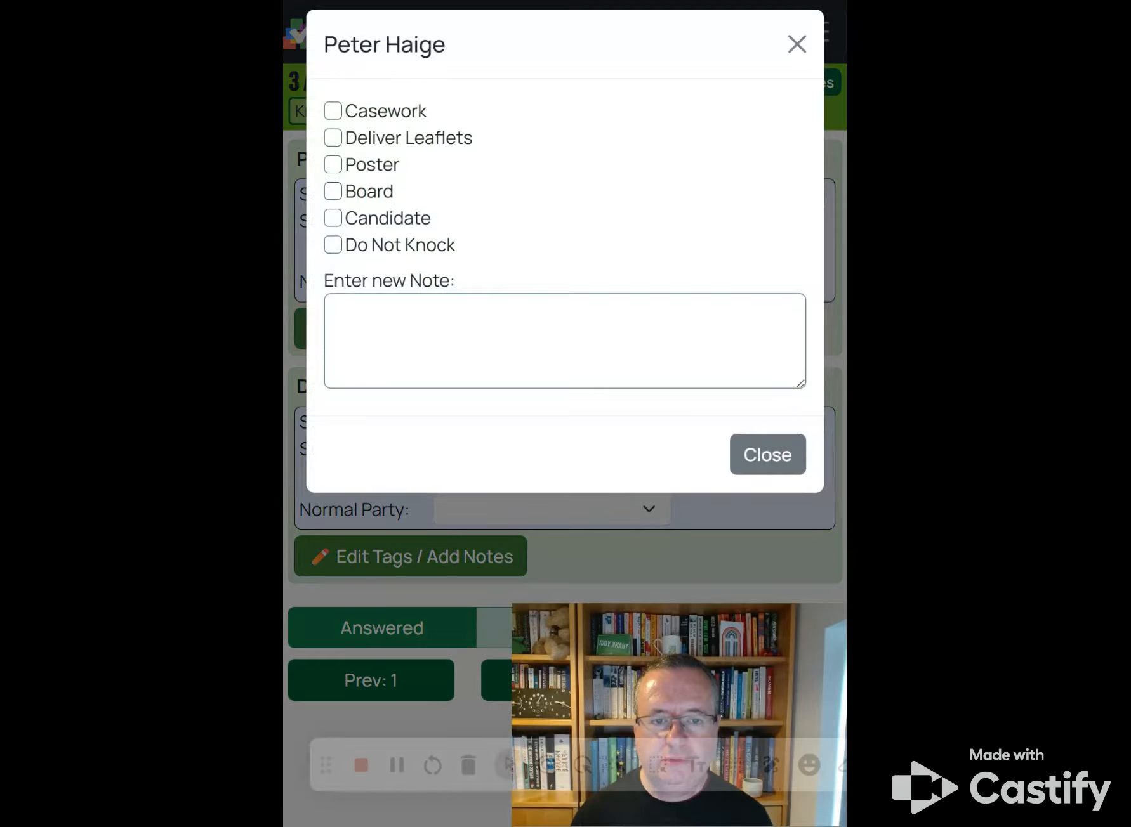
pyautogui.click(799, 47)
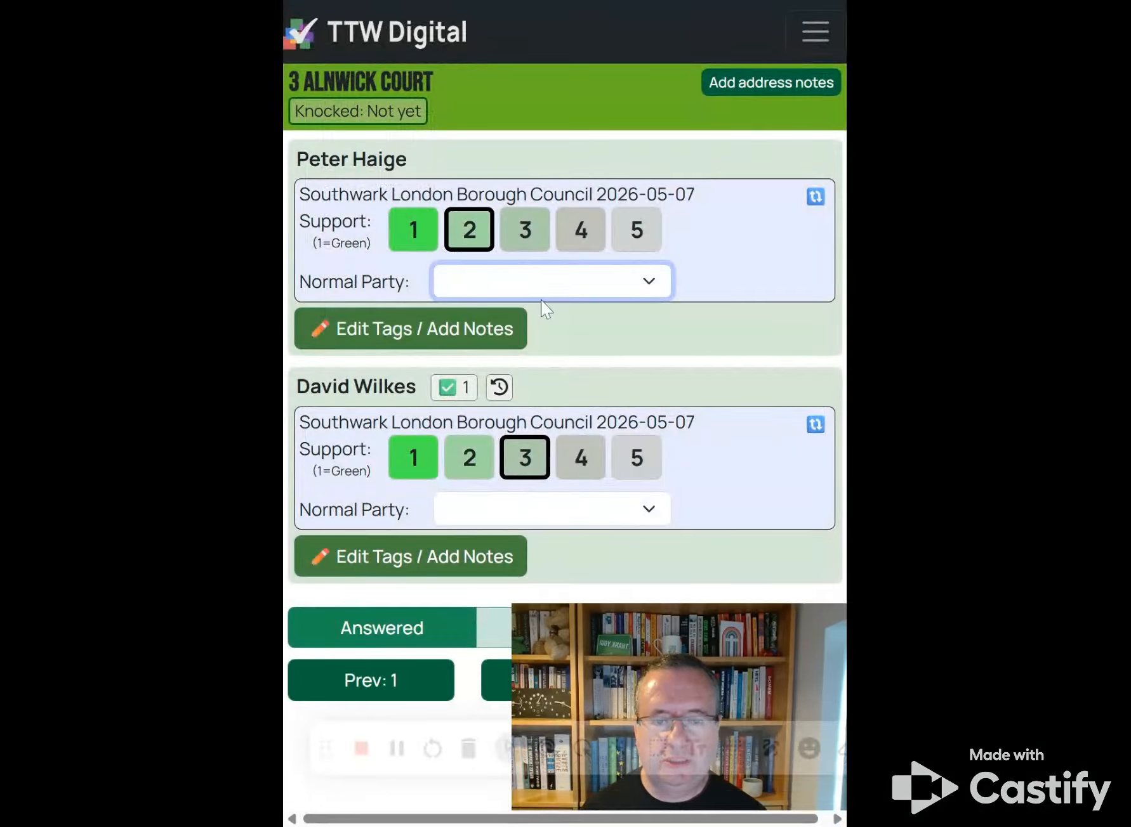
pyautogui.click(544, 439)
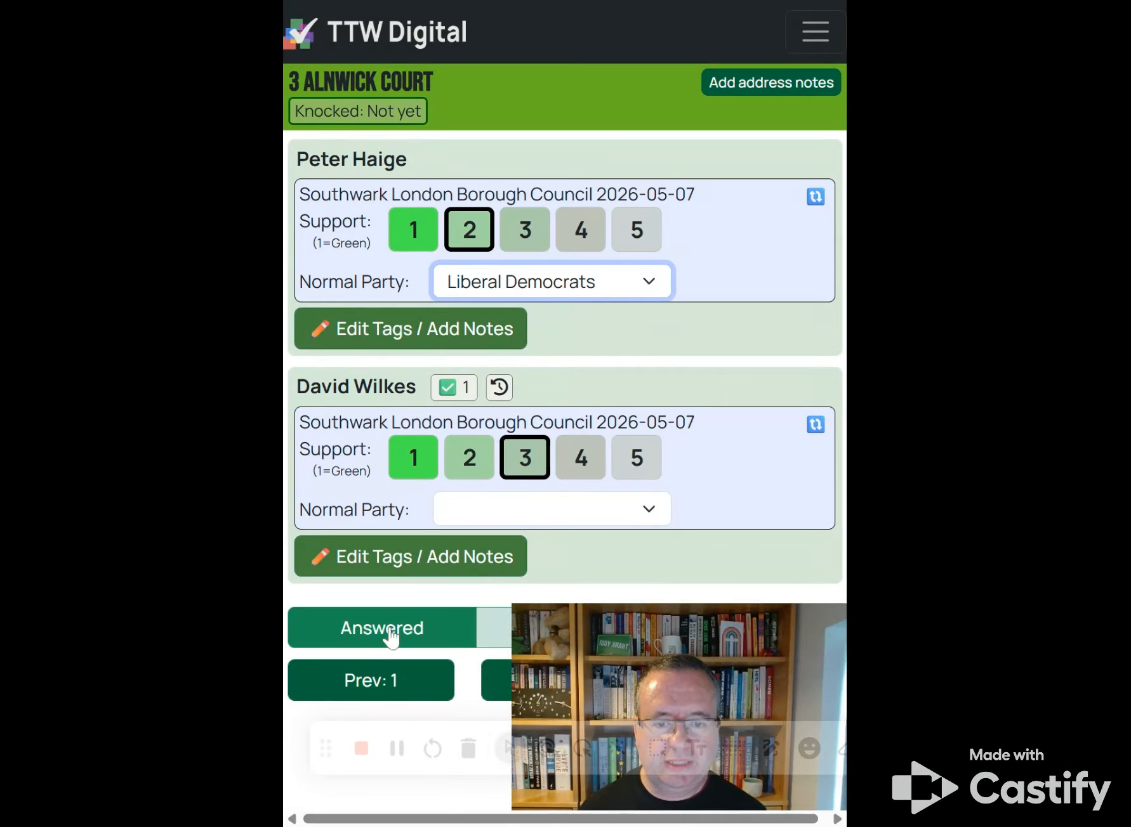
pyautogui.click(788, 687)
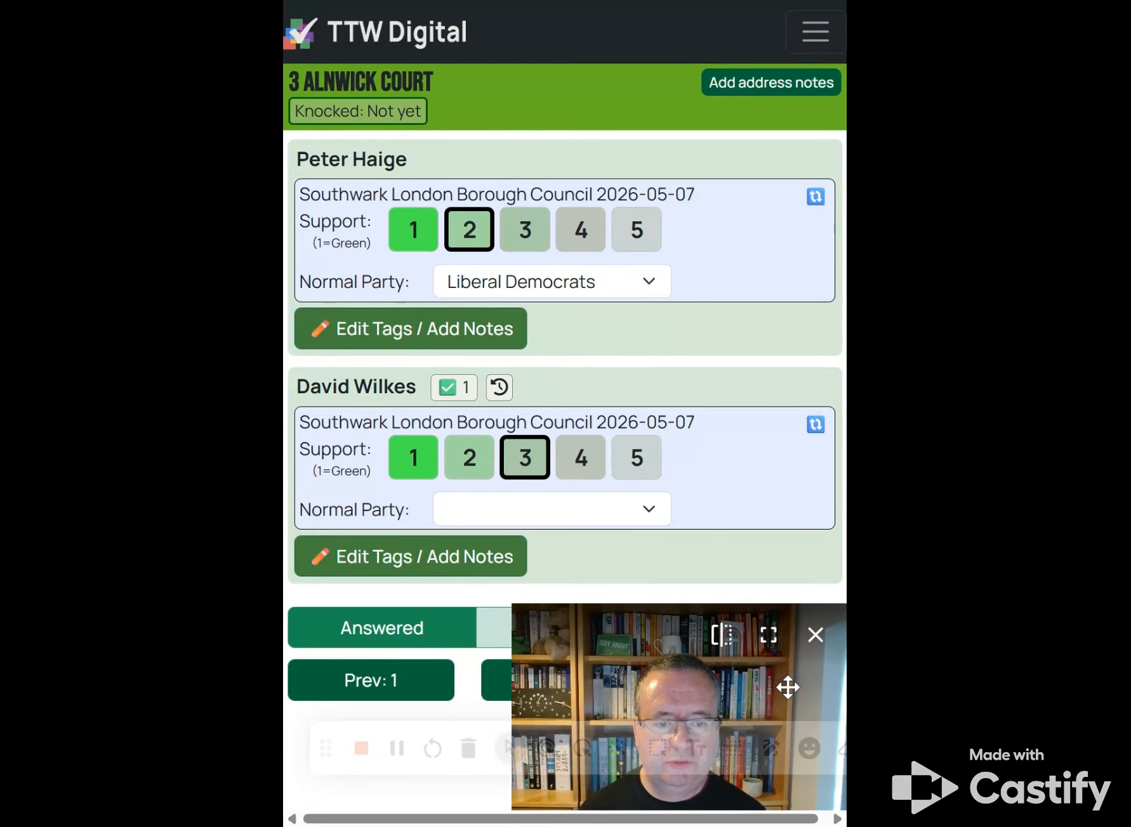
pyautogui.moveTo(702, 621); pyautogui.dragTo(494, 642)
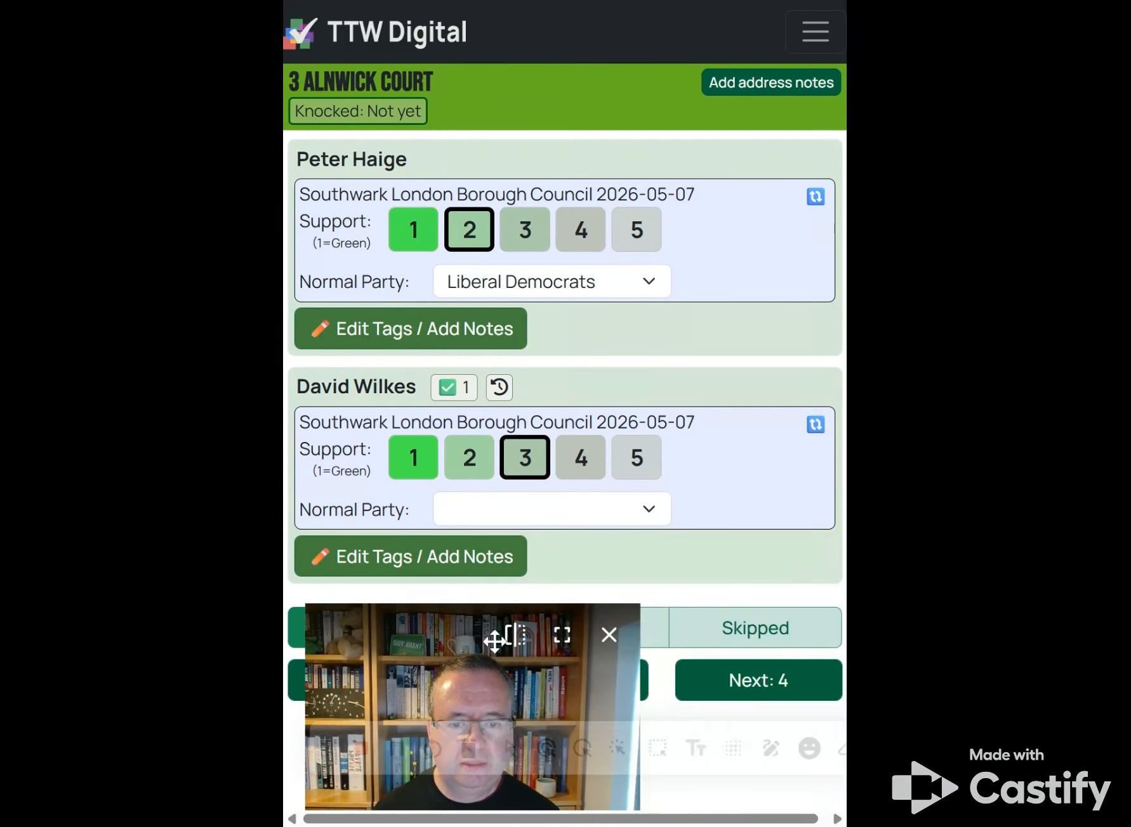
pyautogui.click(770, 694)
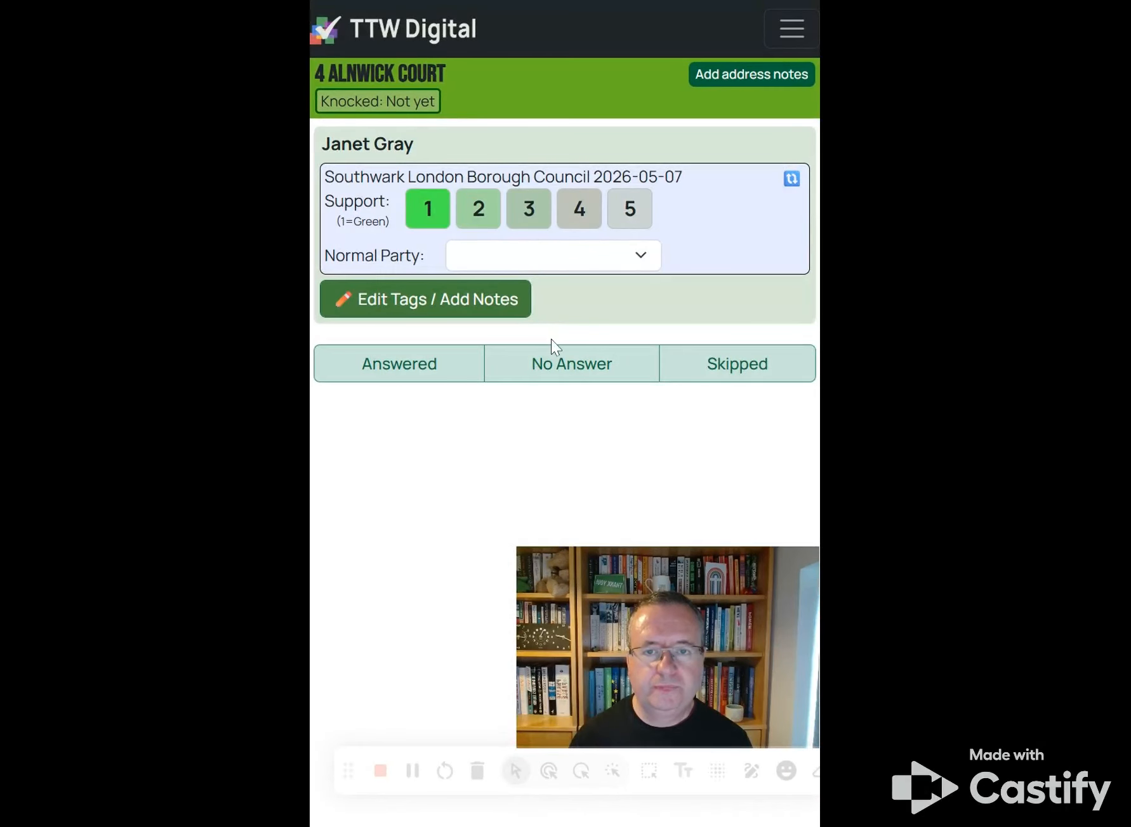
pyautogui.click(625, 219)
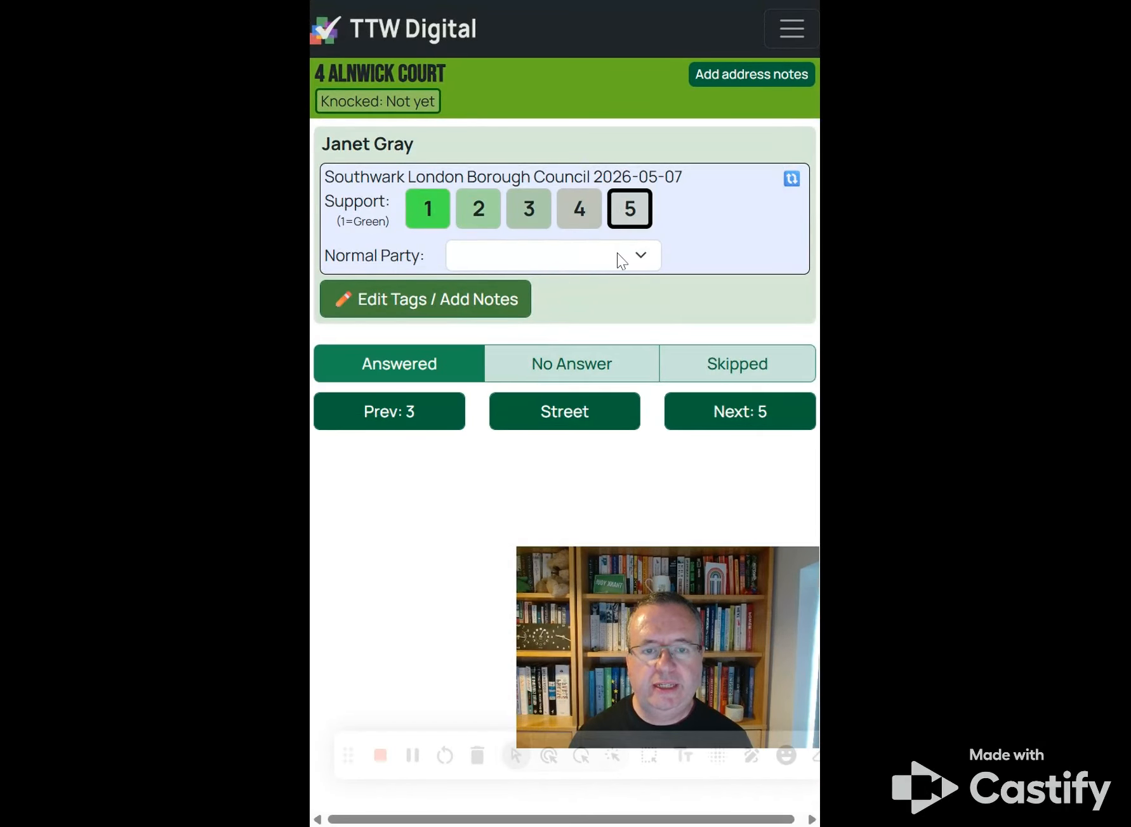
pyautogui.click(620, 260)
pyautogui.click(588, 374)
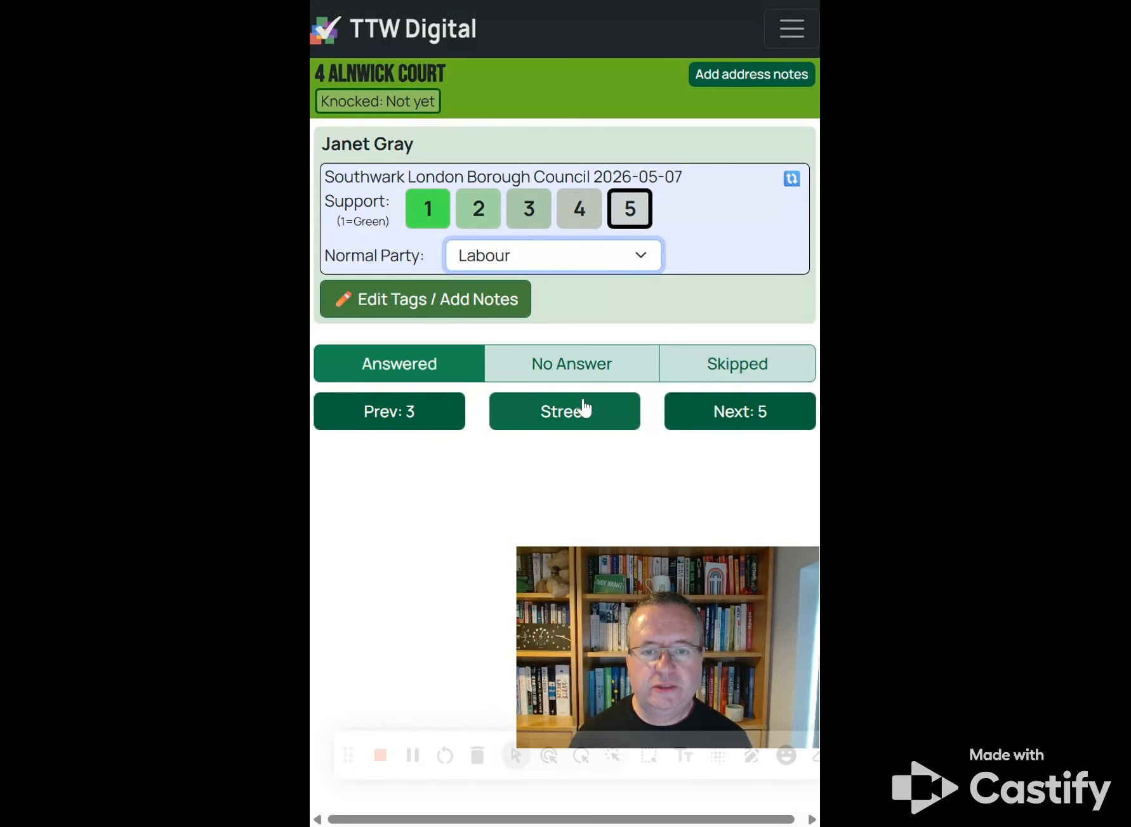
pyautogui.click(462, 306)
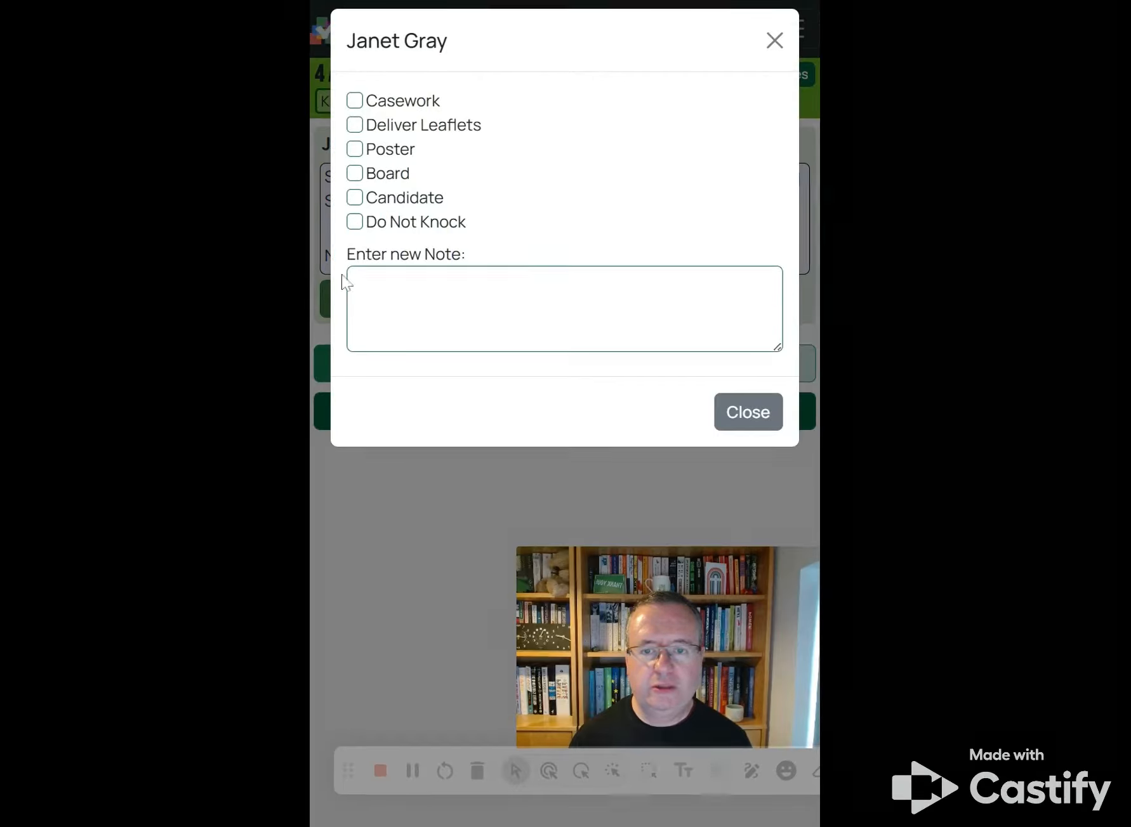
pyautogui.click(355, 222)
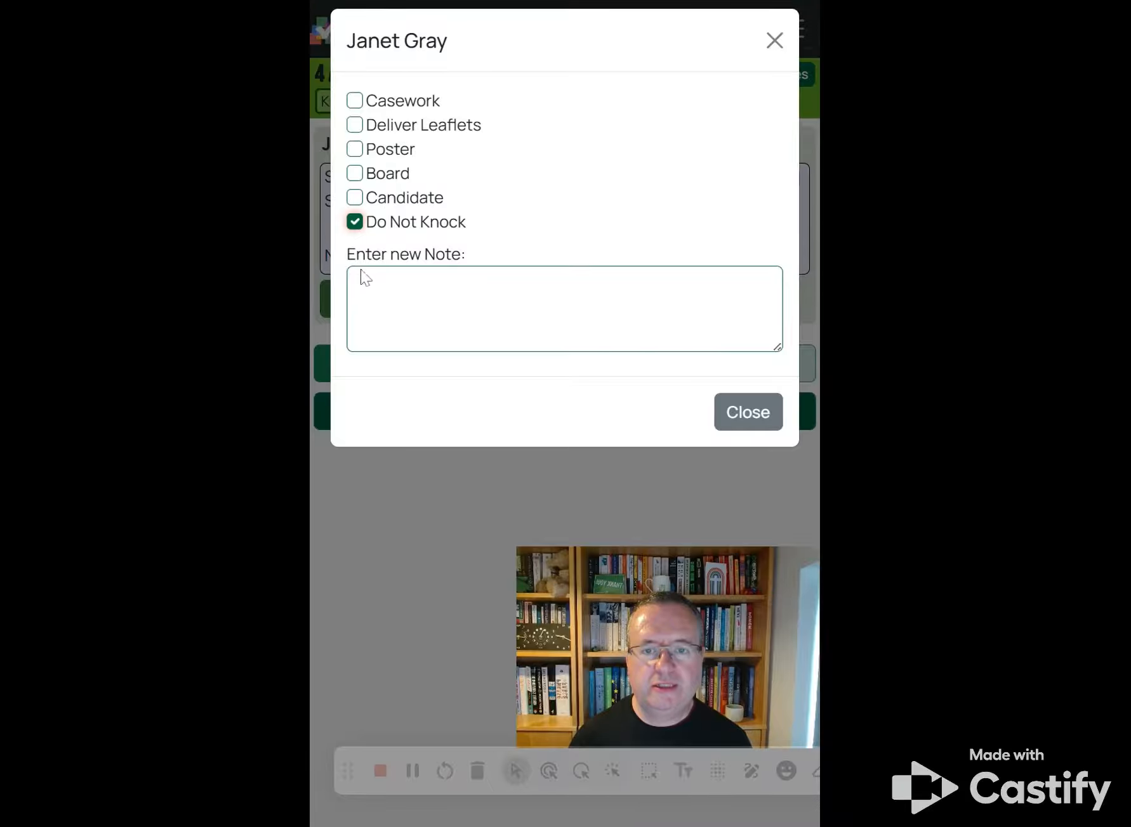
pyautogui.click(746, 419)
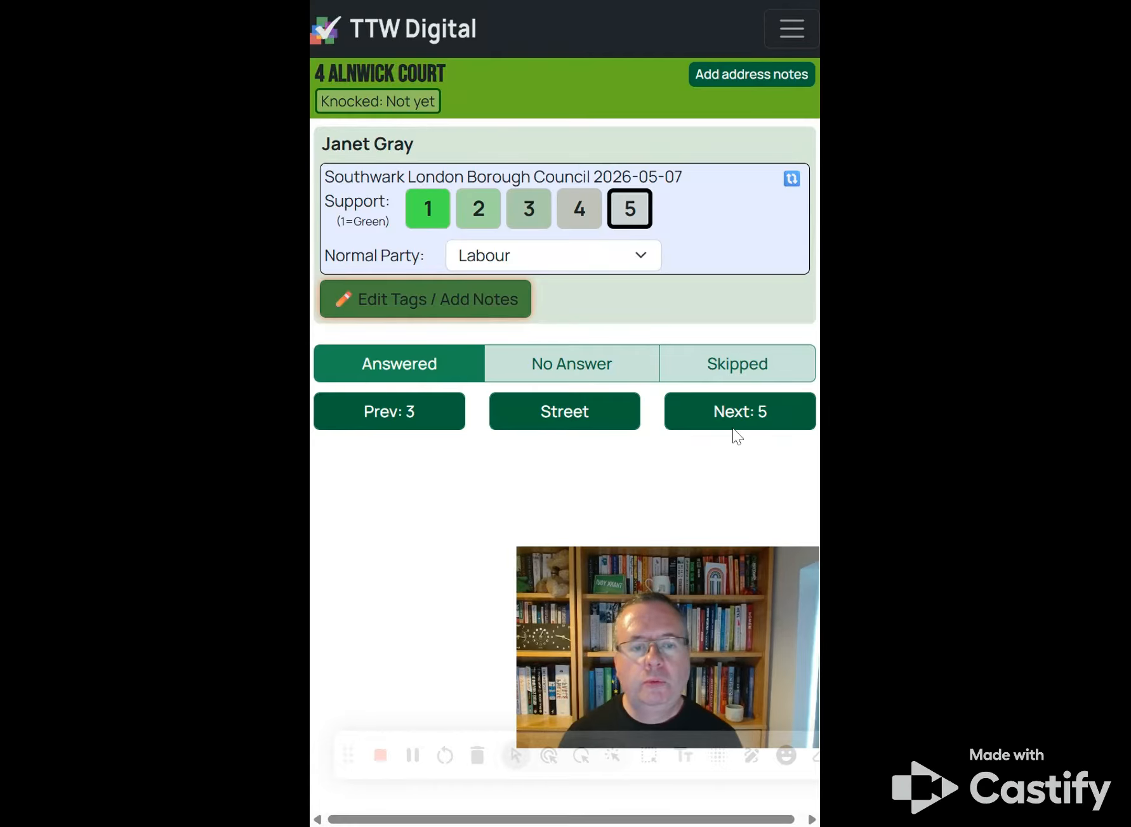
pyautogui.click(711, 420)
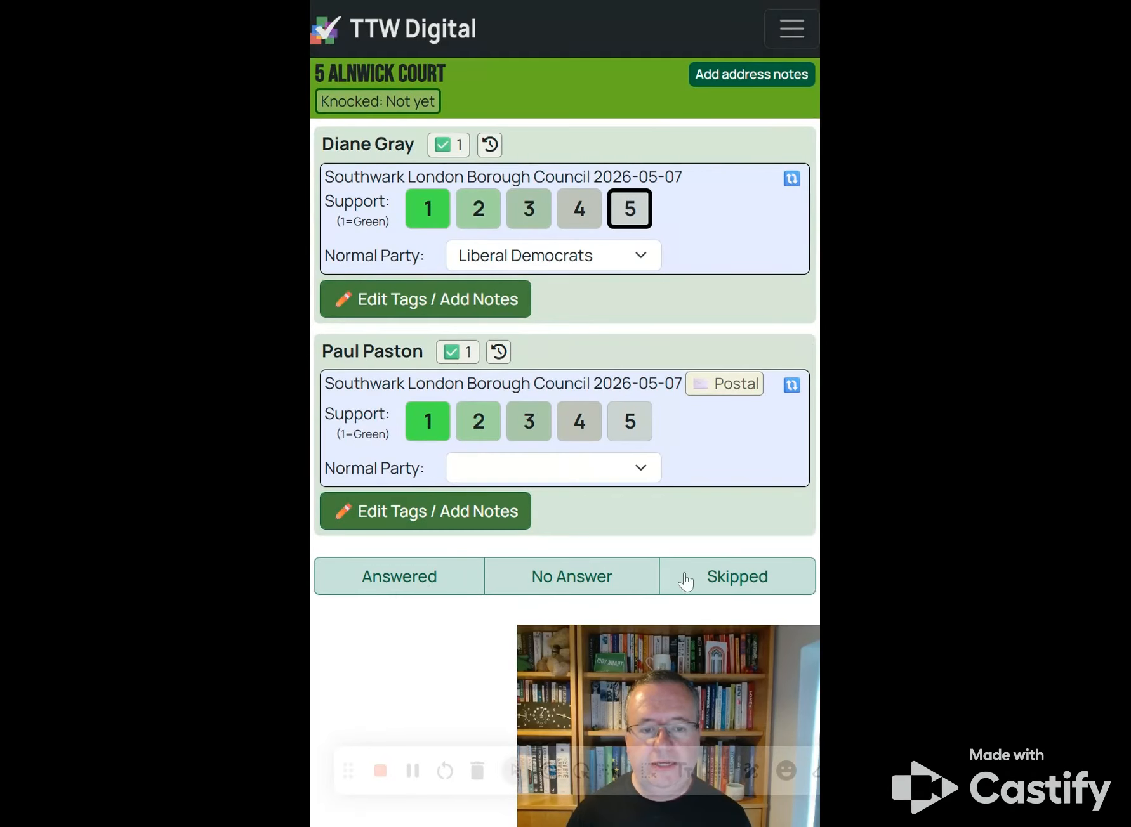
pyautogui.click(771, 578)
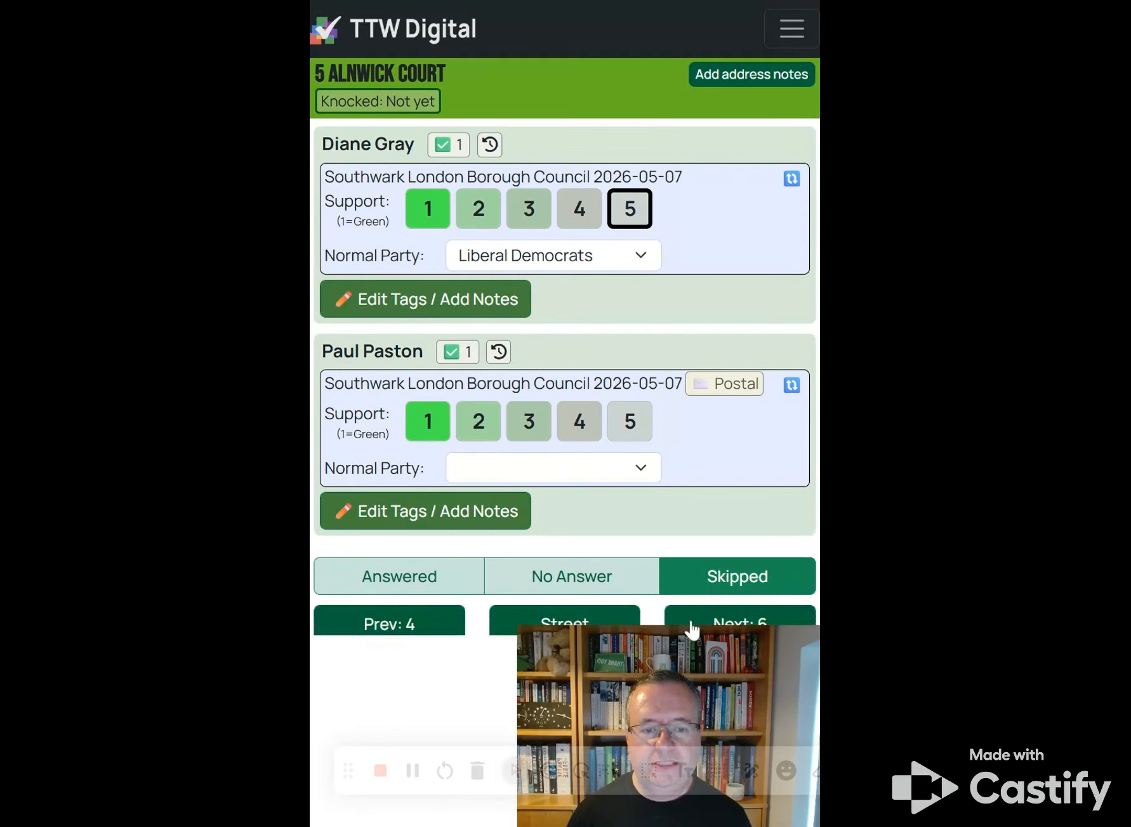
pyautogui.click(390, 628)
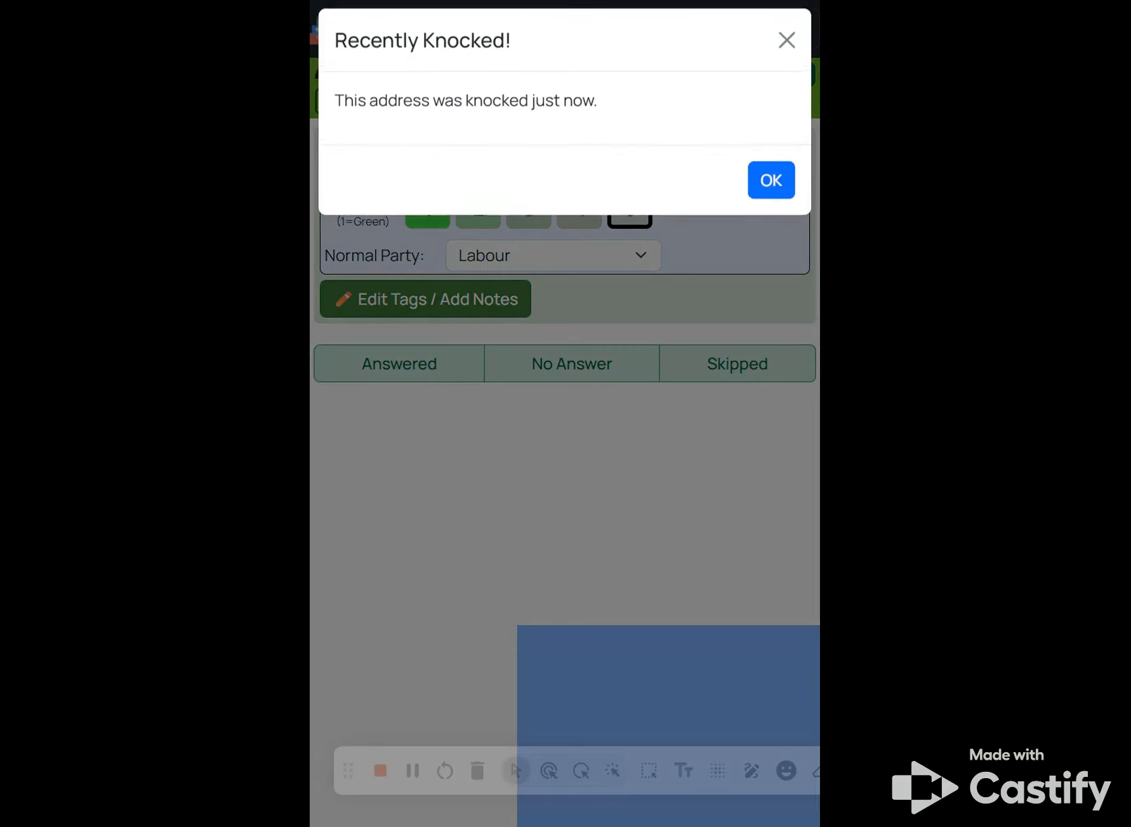
pyautogui.click(357, 570)
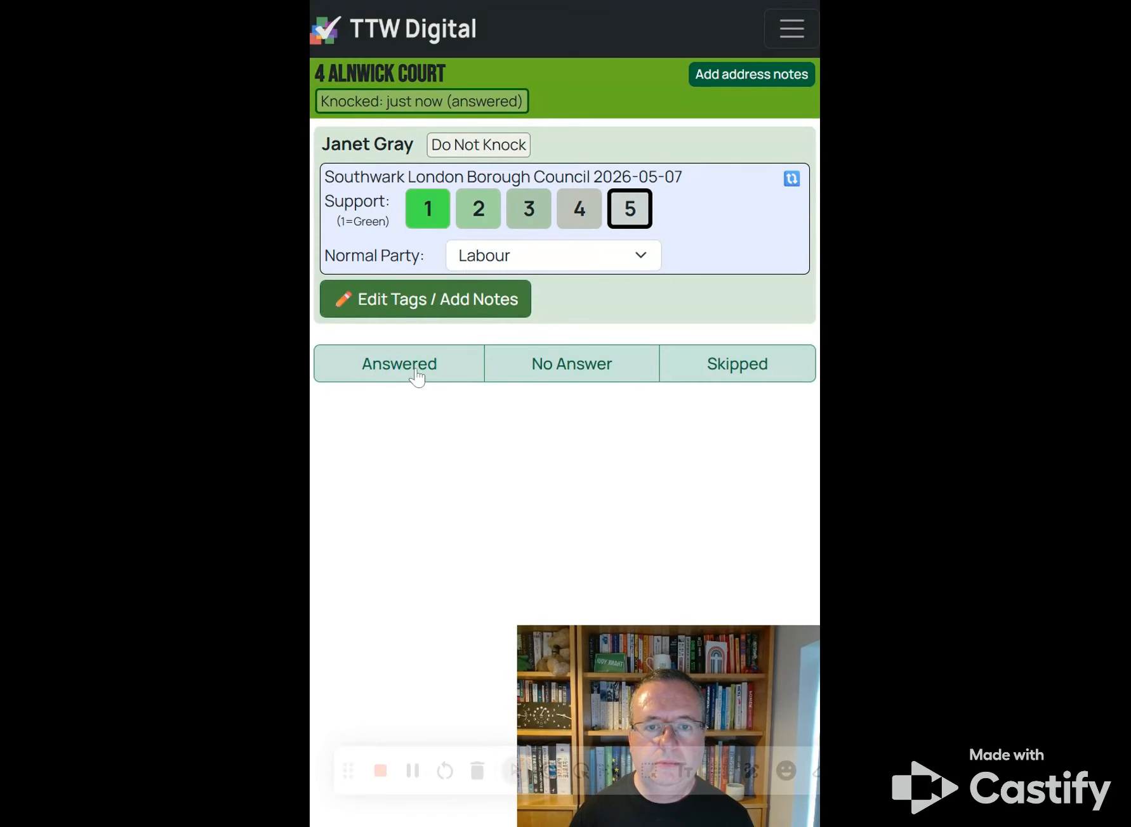
pyautogui.click(729, 364)
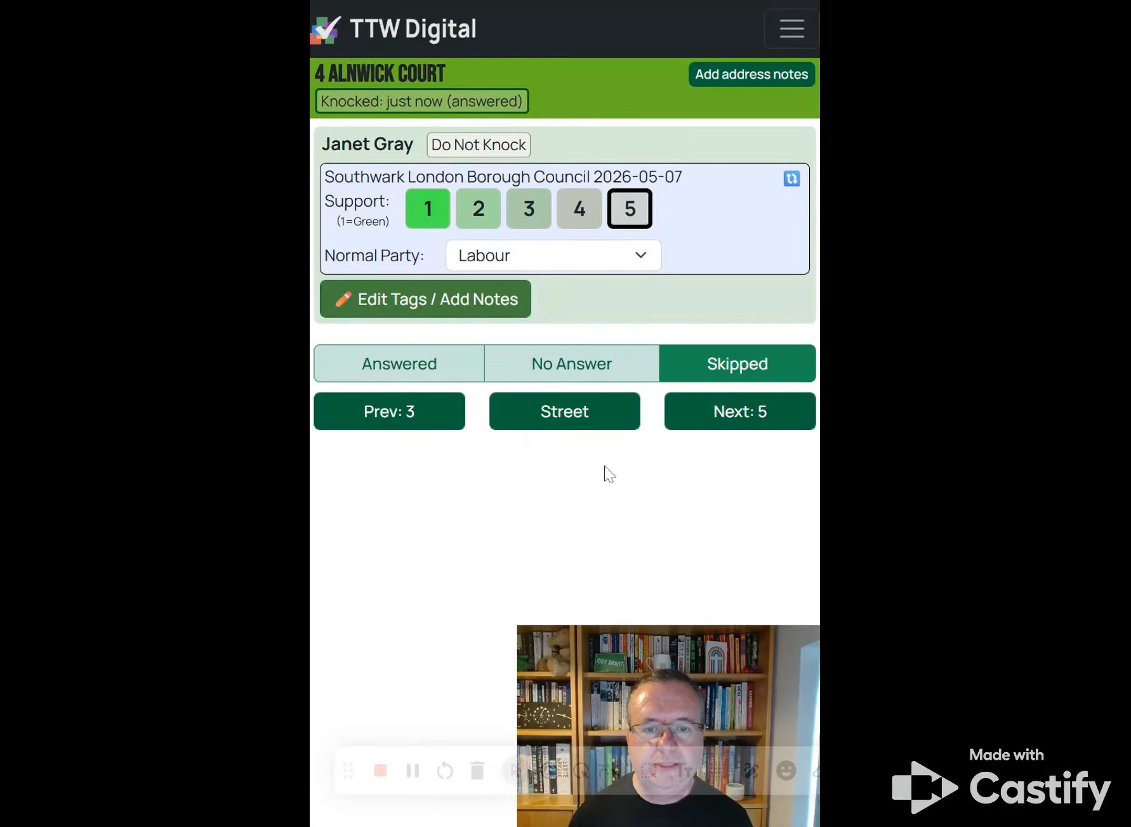
pyautogui.click(735, 419)
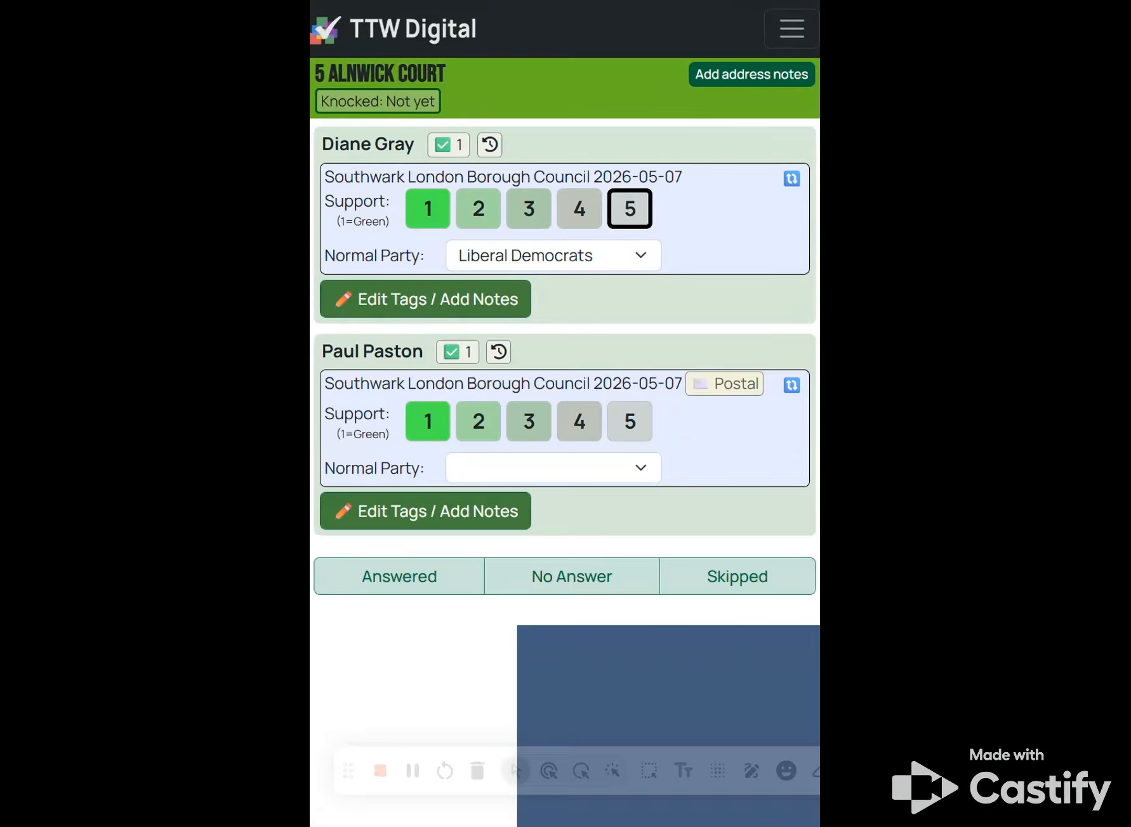
pyautogui.click(688, 589)
pyautogui.click(386, 623)
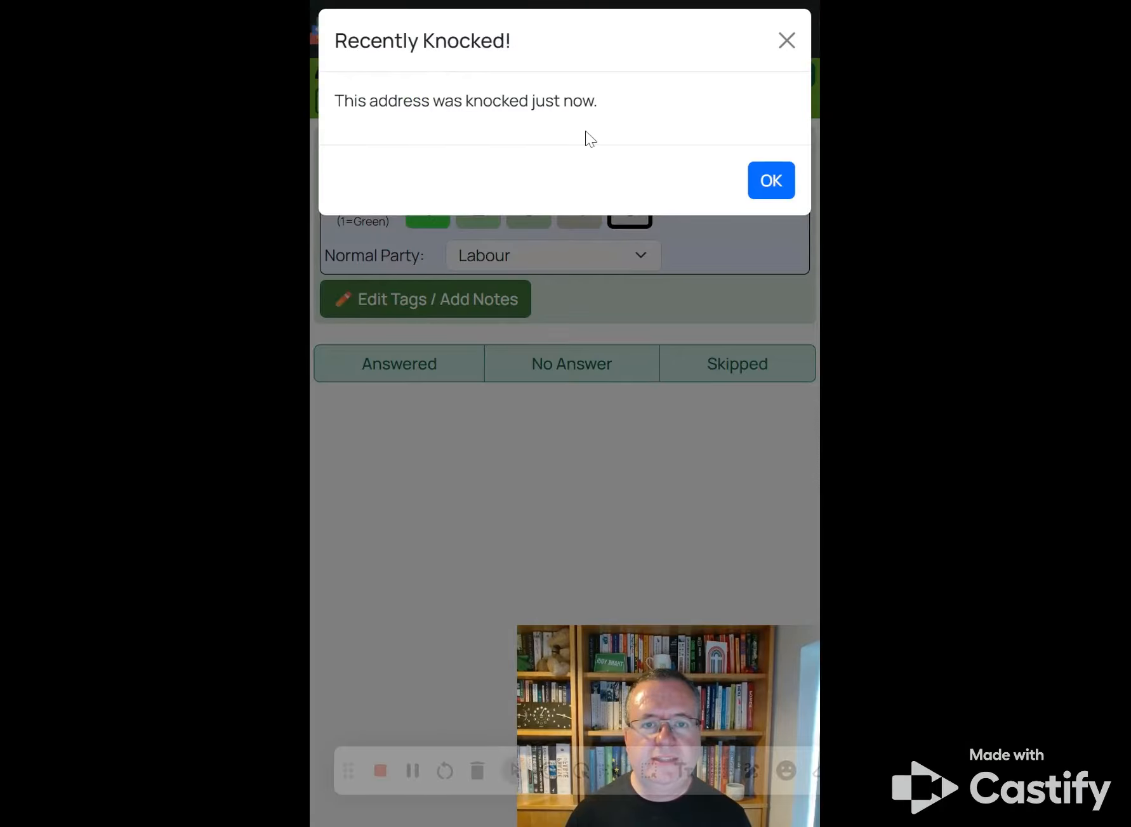
pyautogui.click(787, 42)
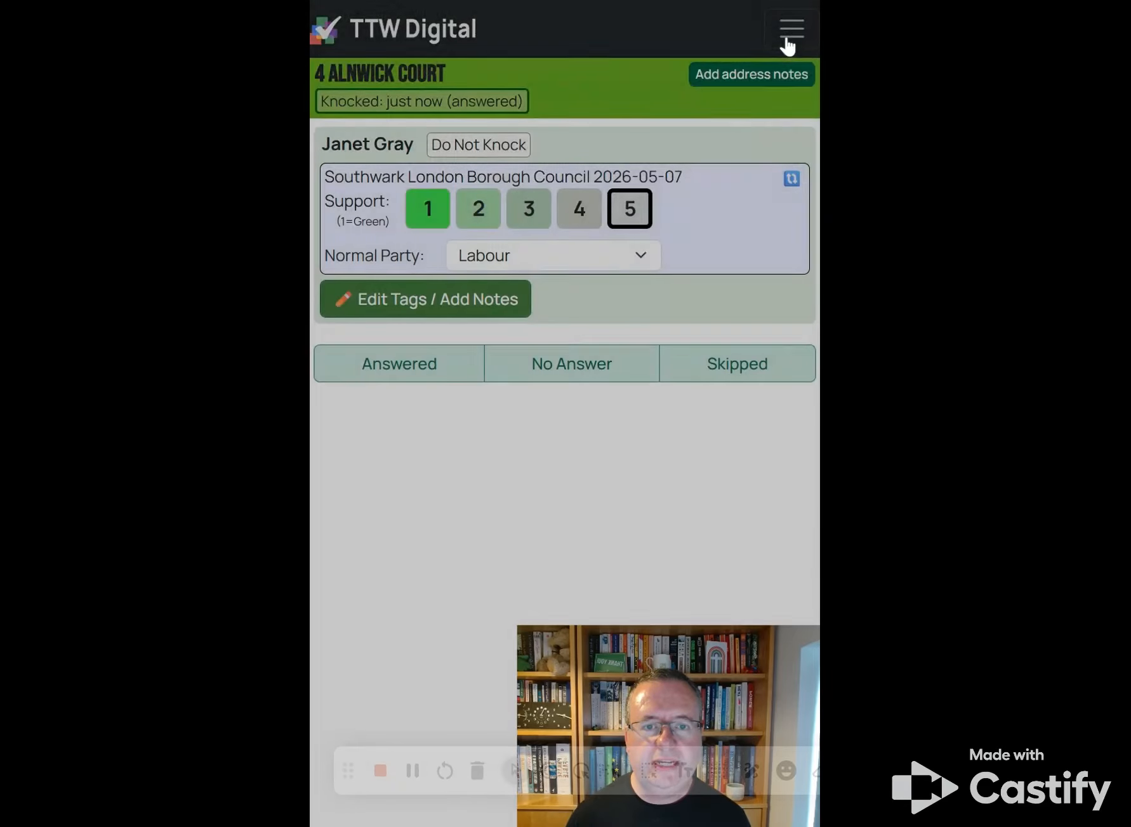
pyautogui.moveTo(431, 145); pyautogui.dragTo(551, 145)
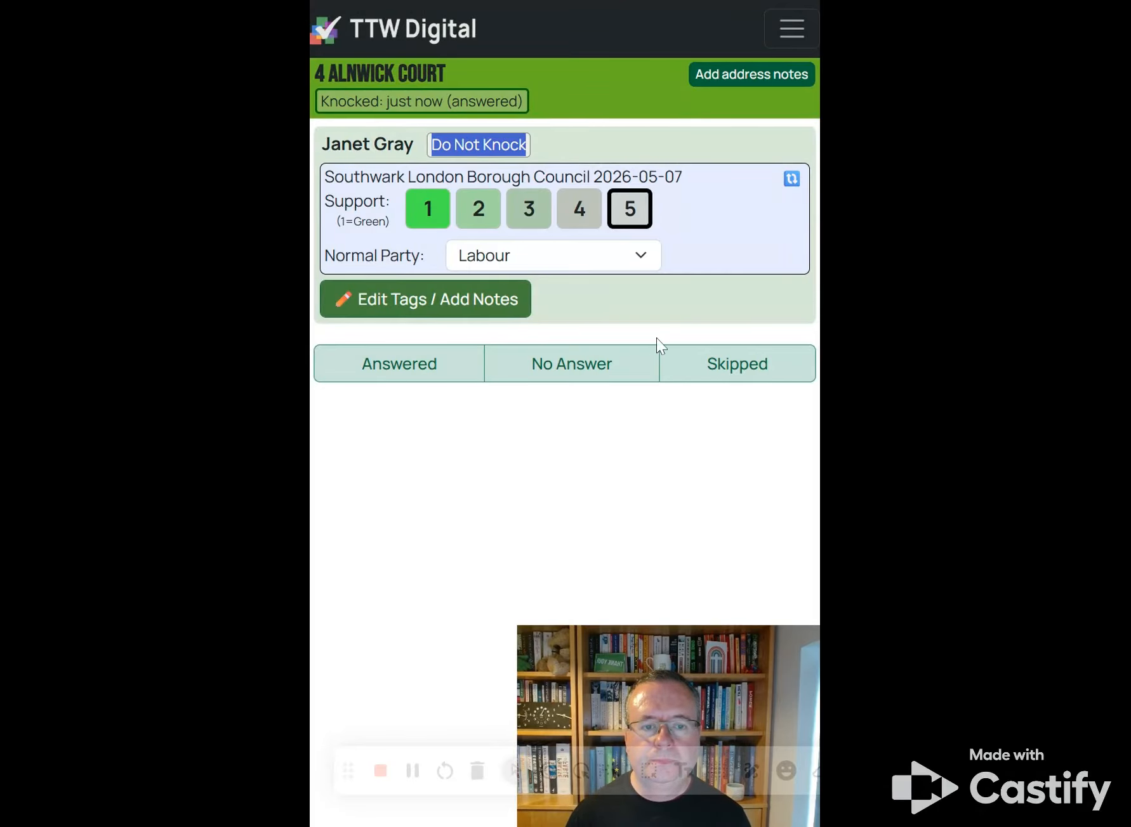
pyautogui.click(795, 382)
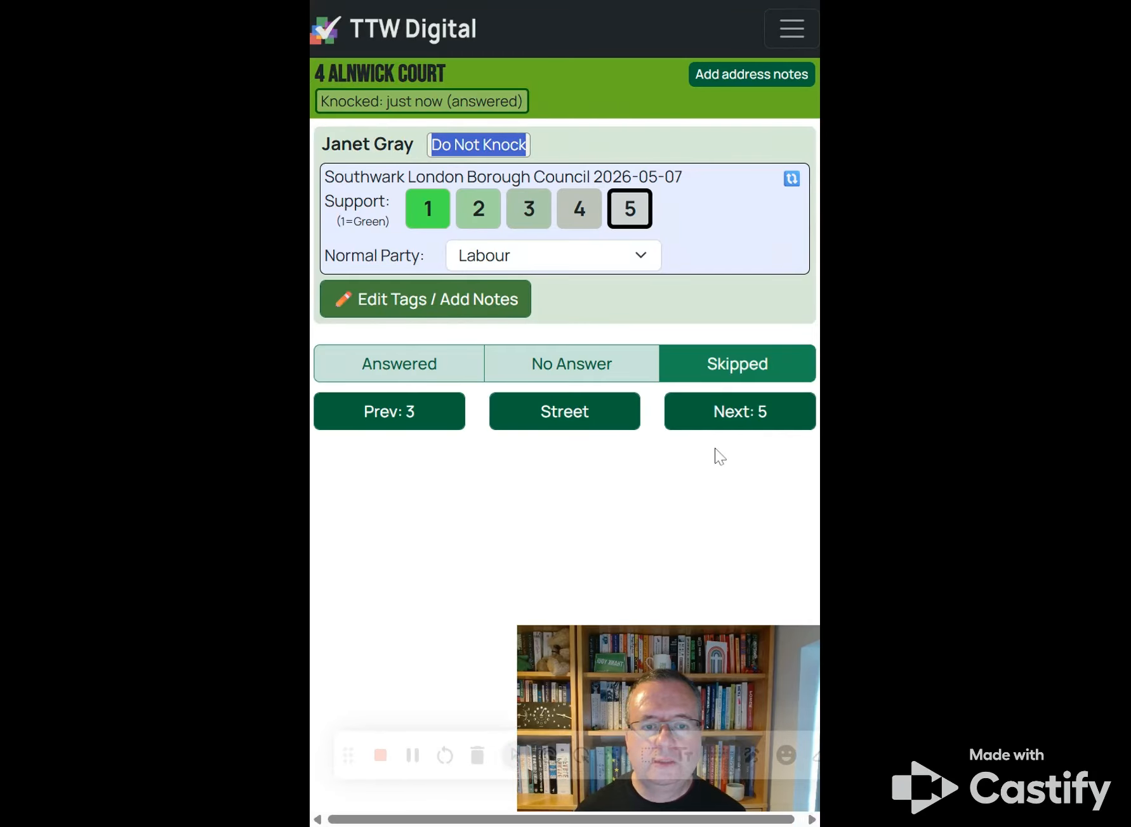
pyautogui.click(721, 422)
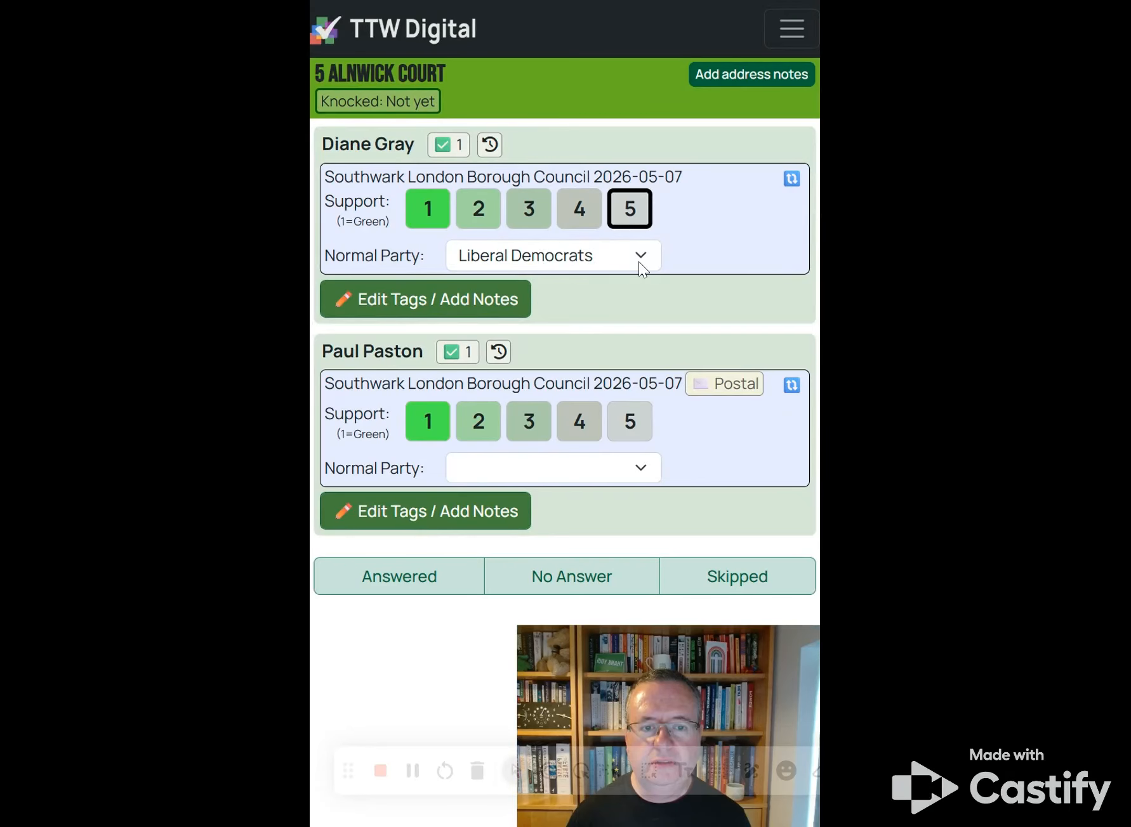
pyautogui.click(758, 577)
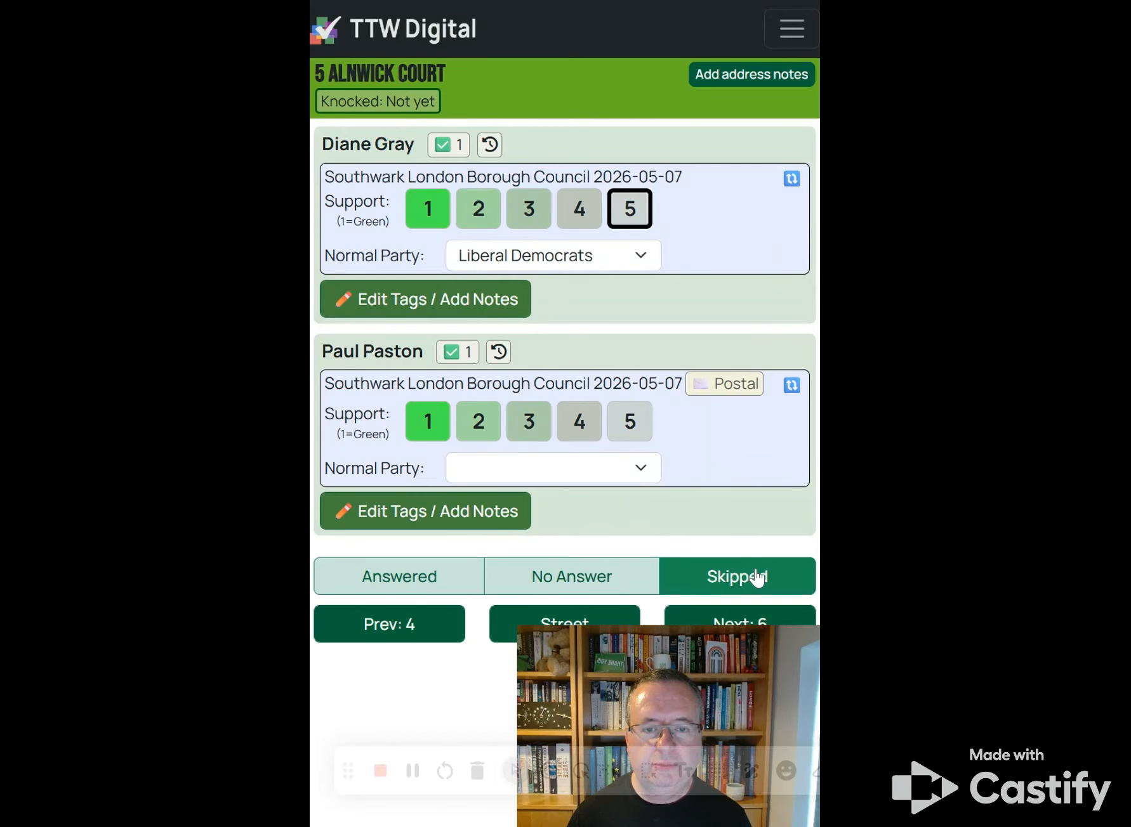
pyautogui.click(712, 616)
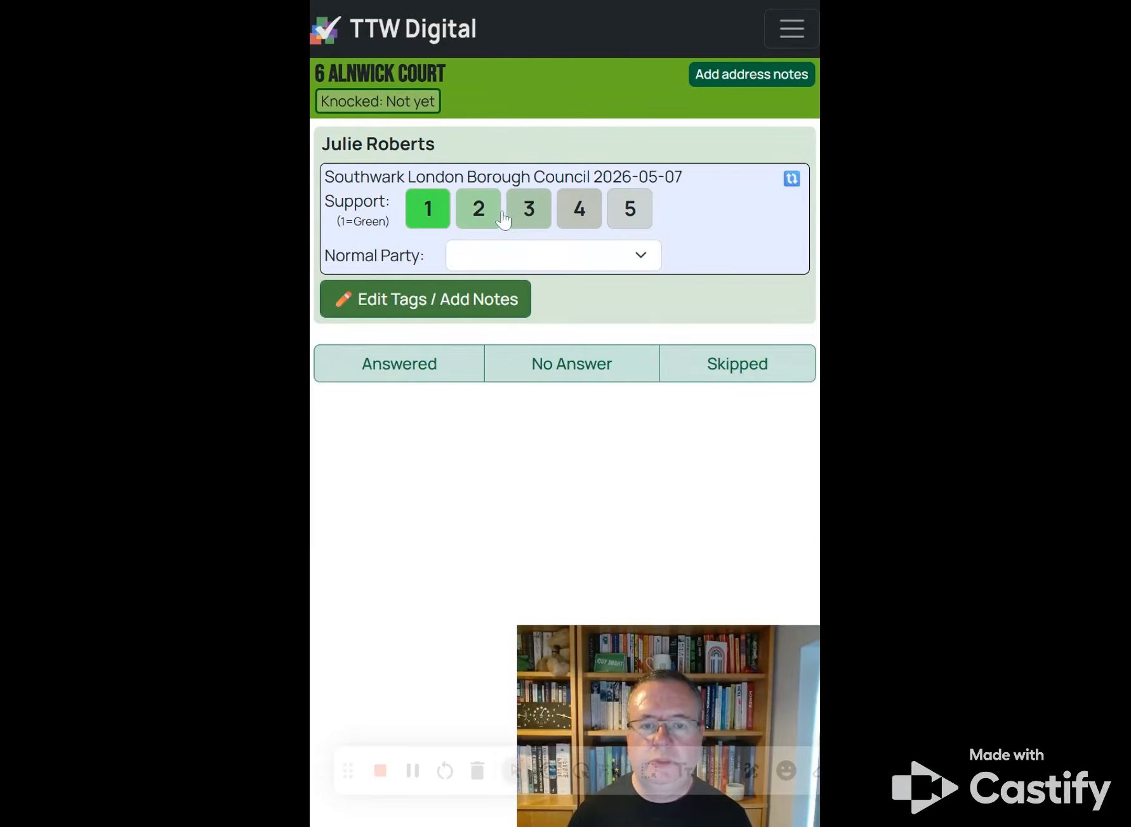
pyautogui.click(480, 214)
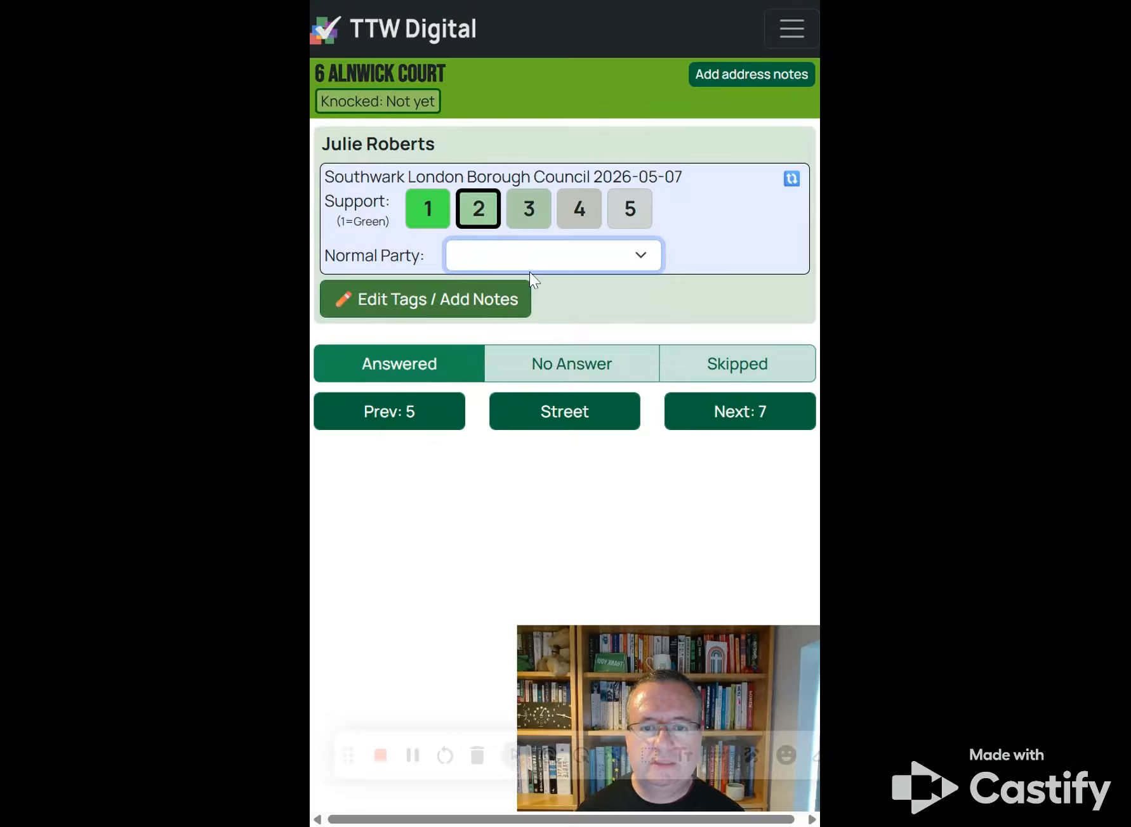
pyautogui.click(560, 361)
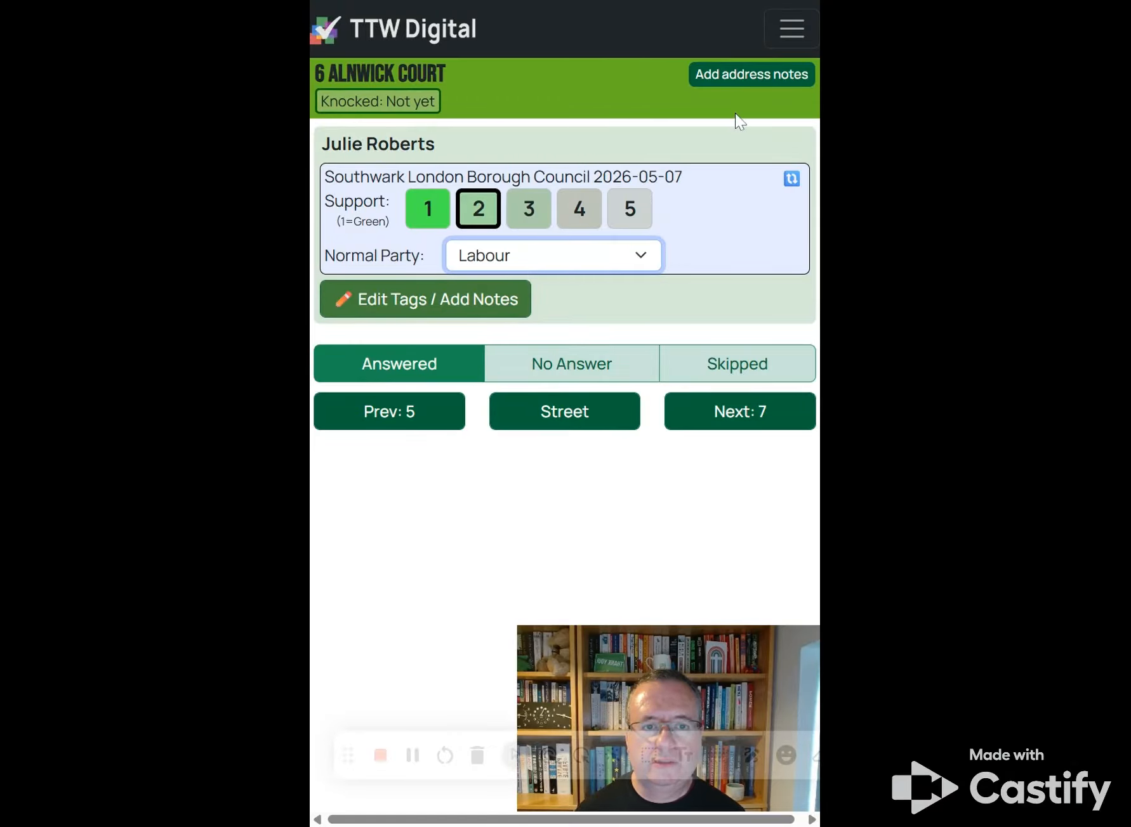
pyautogui.click(728, 78)
pyautogui.click(564, 155)
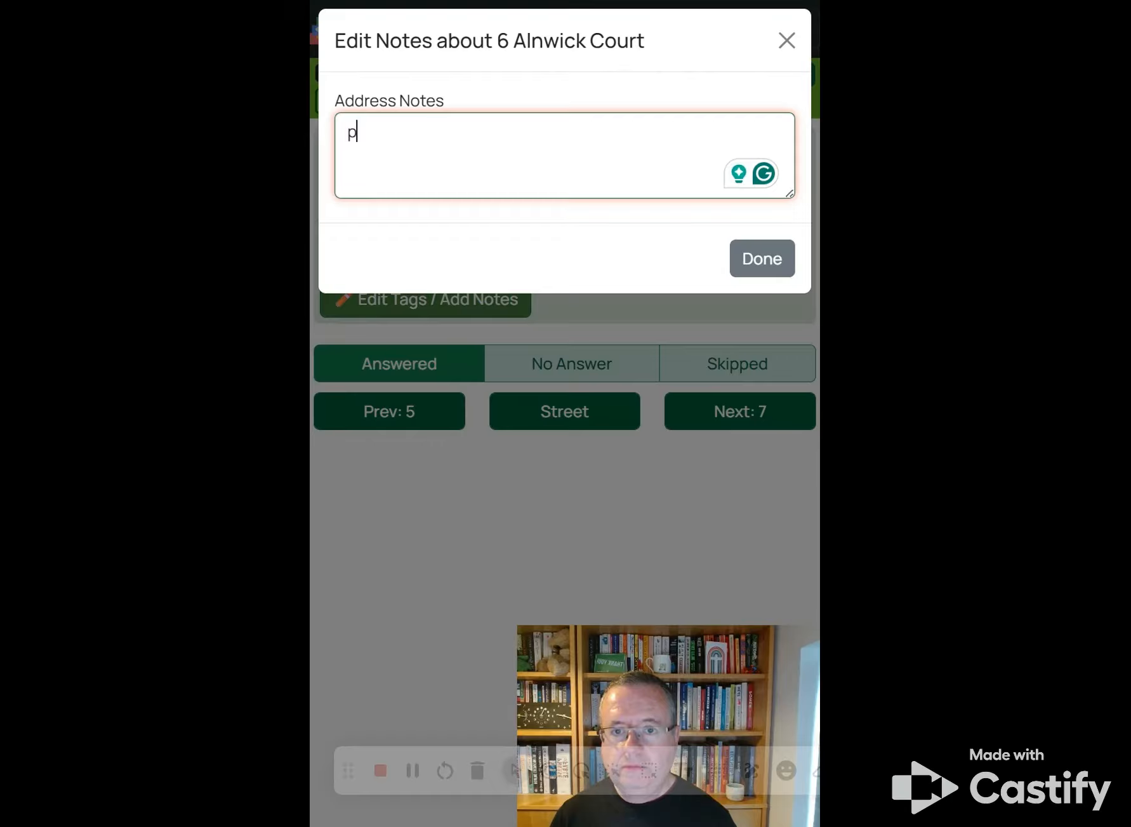
pyautogui.press('BackSpace')
pyautogui.write('Rp')
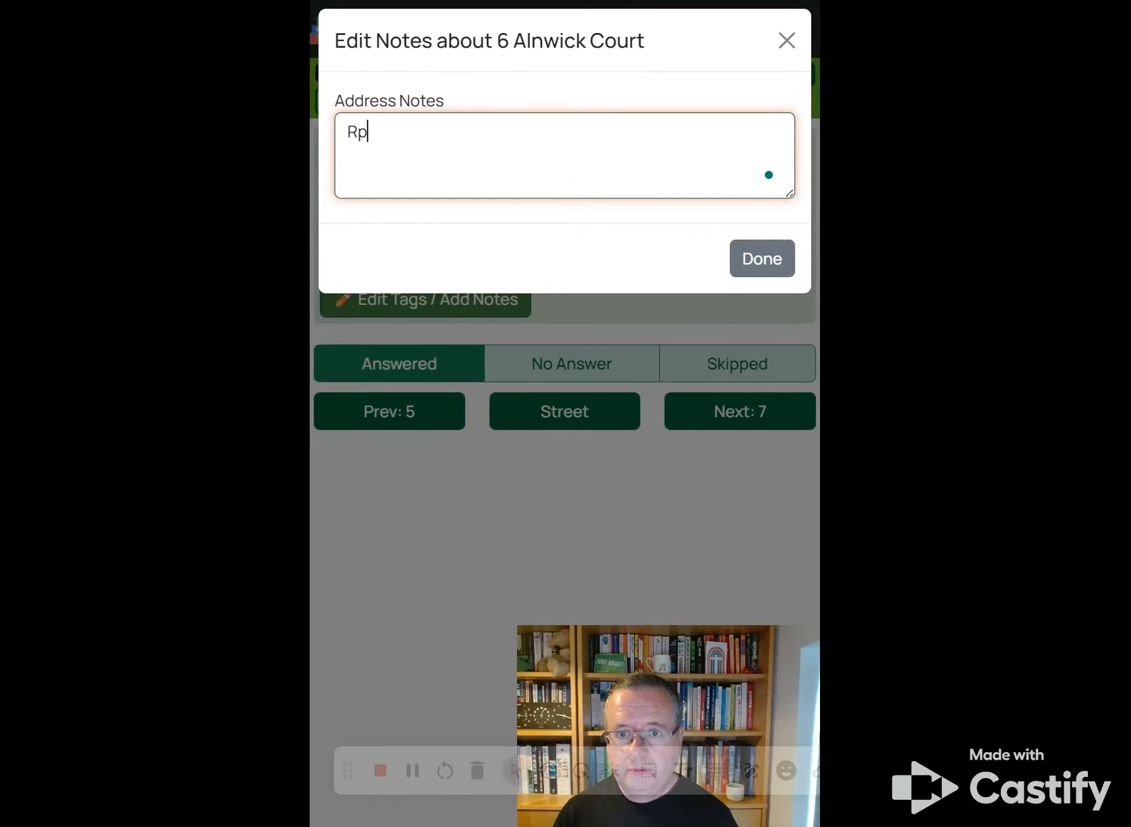
pyautogui.write('u')
pyautogui.press('BackSpace')
pyautogui.press('BackSpace')
pyautogui.write('ound')
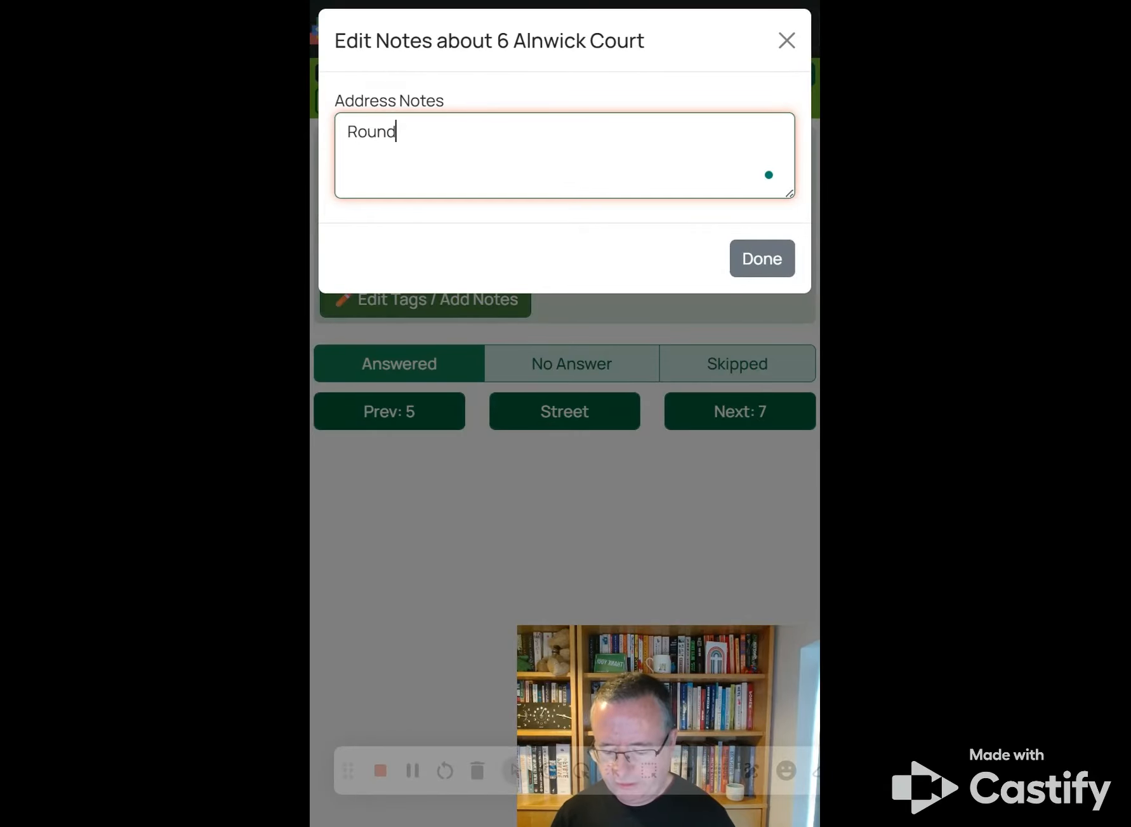
pyautogui.write(' the cr')
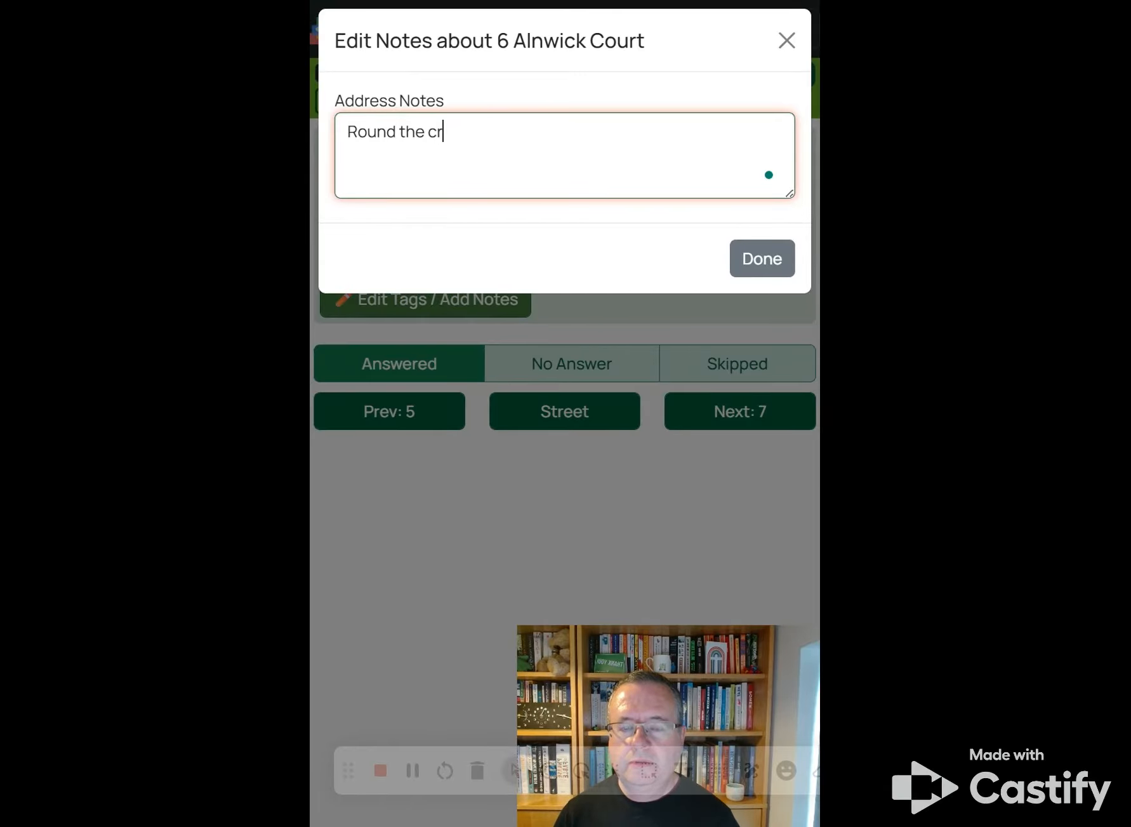
pyautogui.press('BackSpace')
pyautogui.press('BackSpace')
pyautogui.write('side of the')
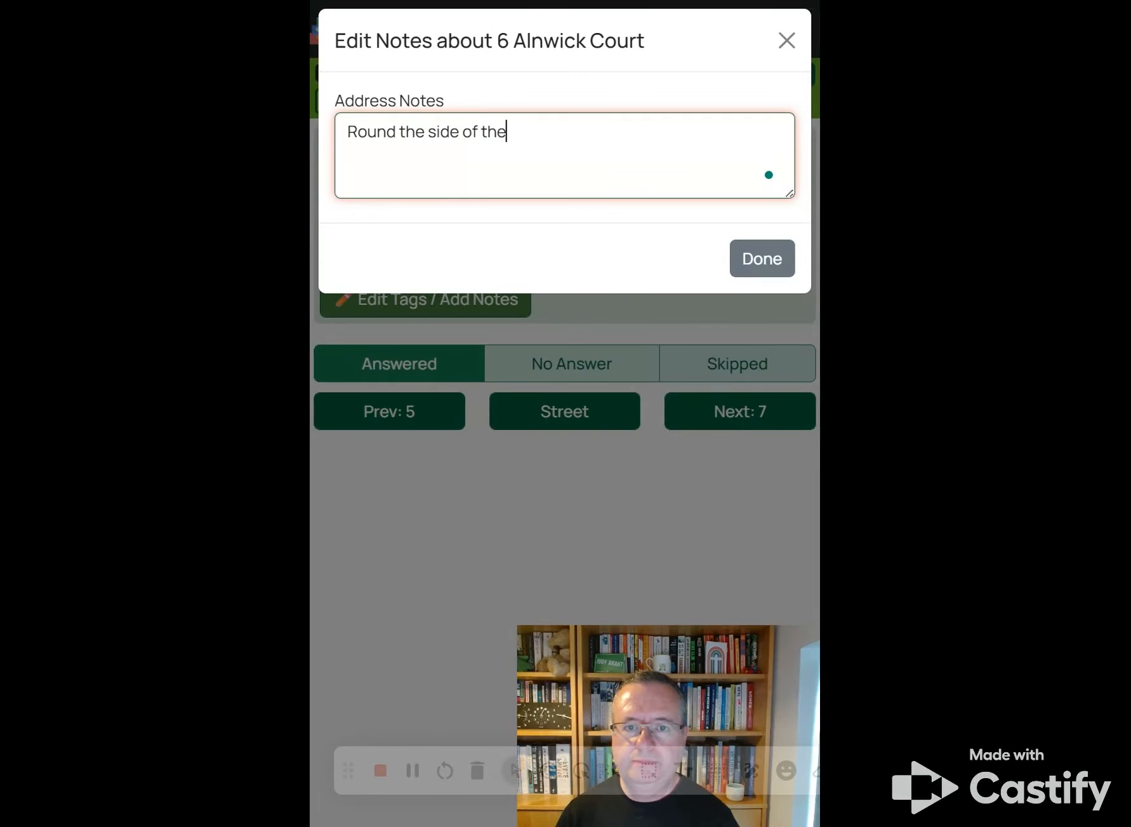
pyautogui.write(' building')
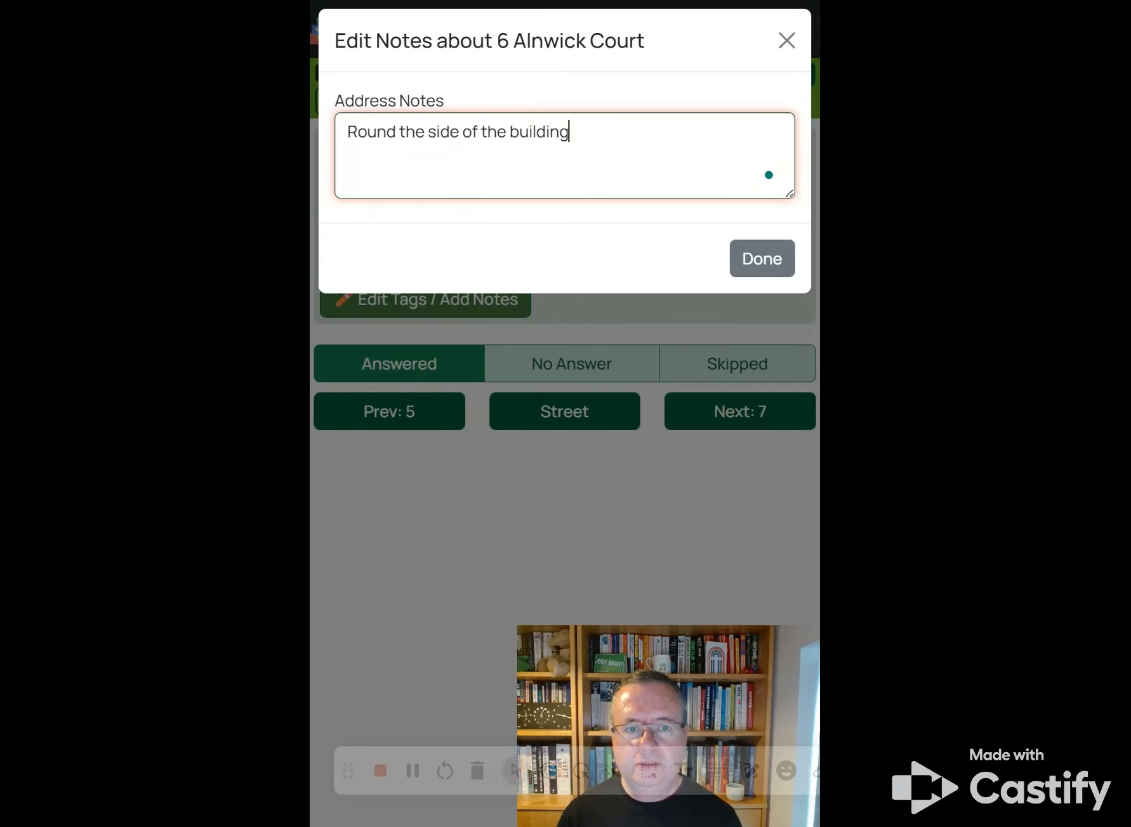
pyautogui.click(742, 257)
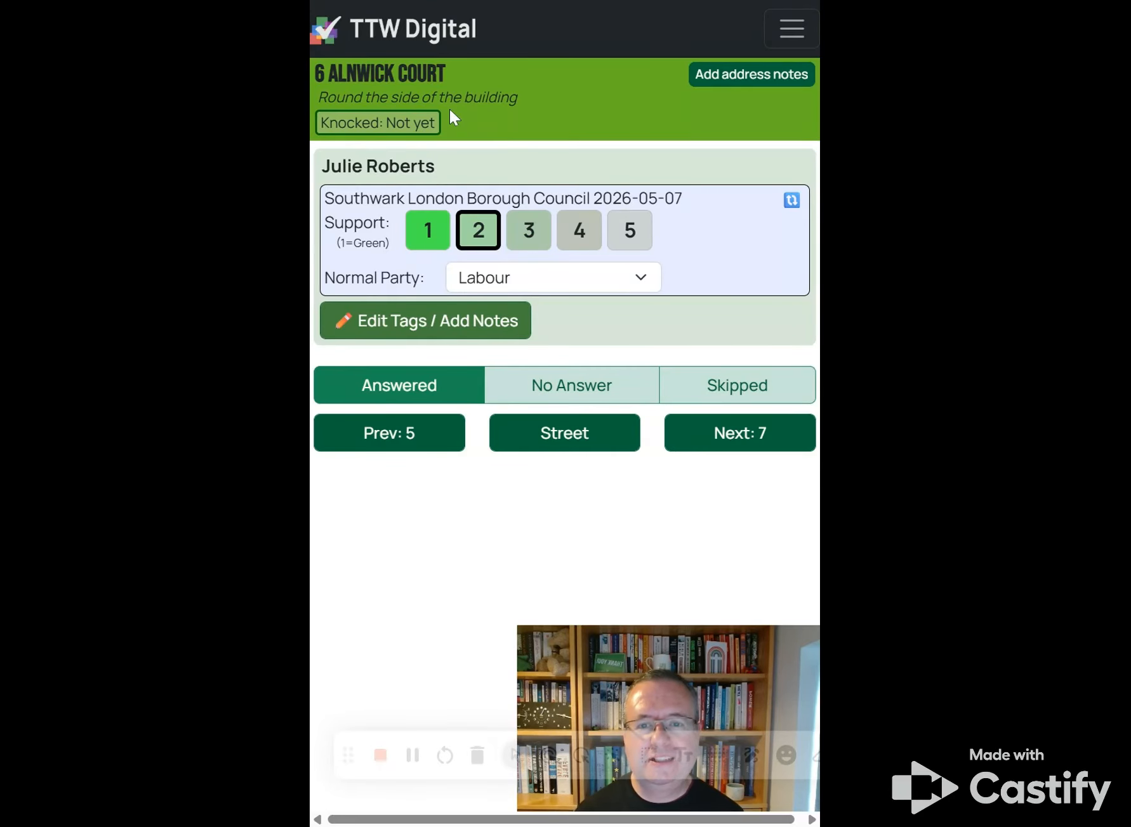
pyautogui.click(425, 325)
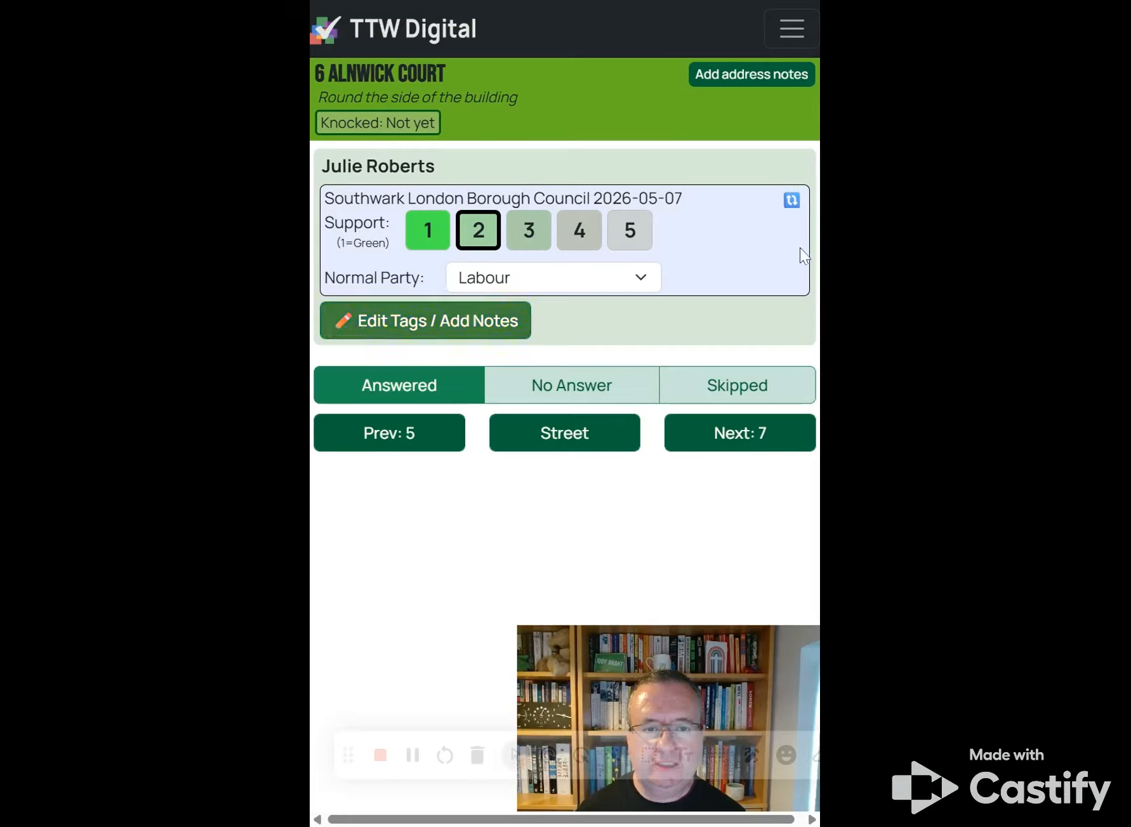
pyautogui.click(719, 440)
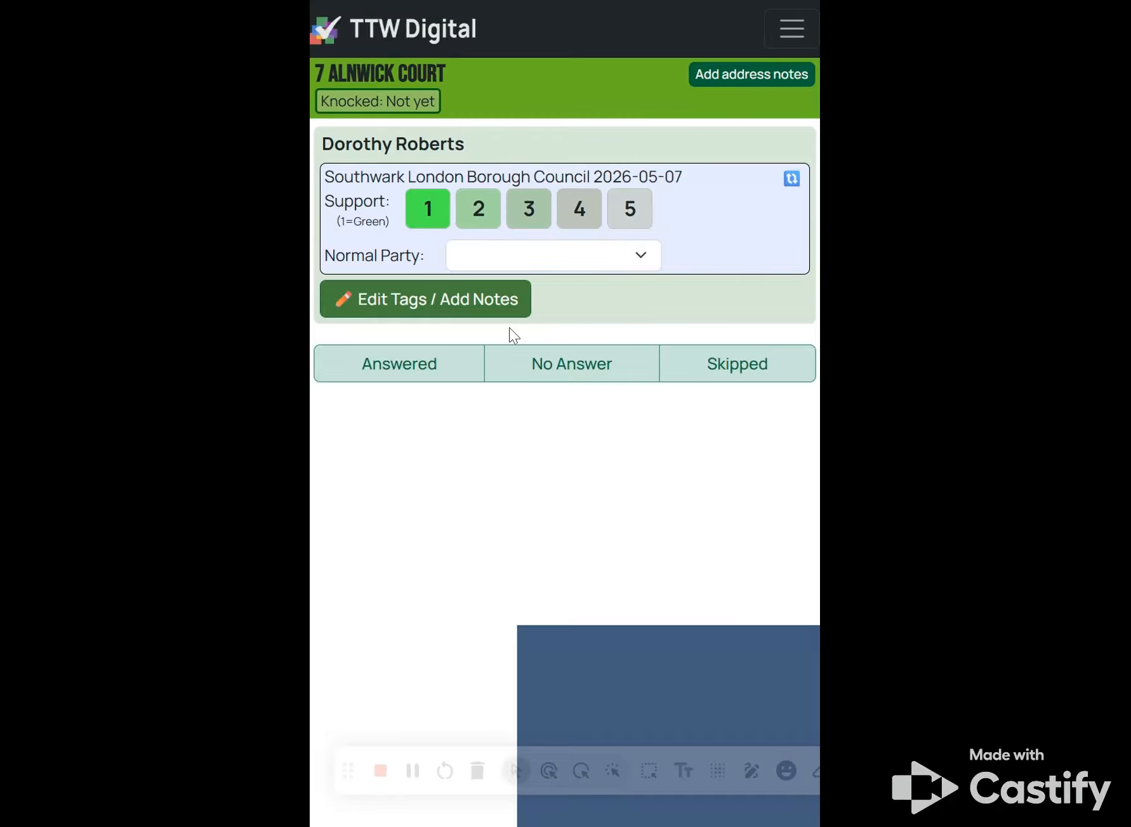
pyautogui.click(428, 209)
pyautogui.click(524, 260)
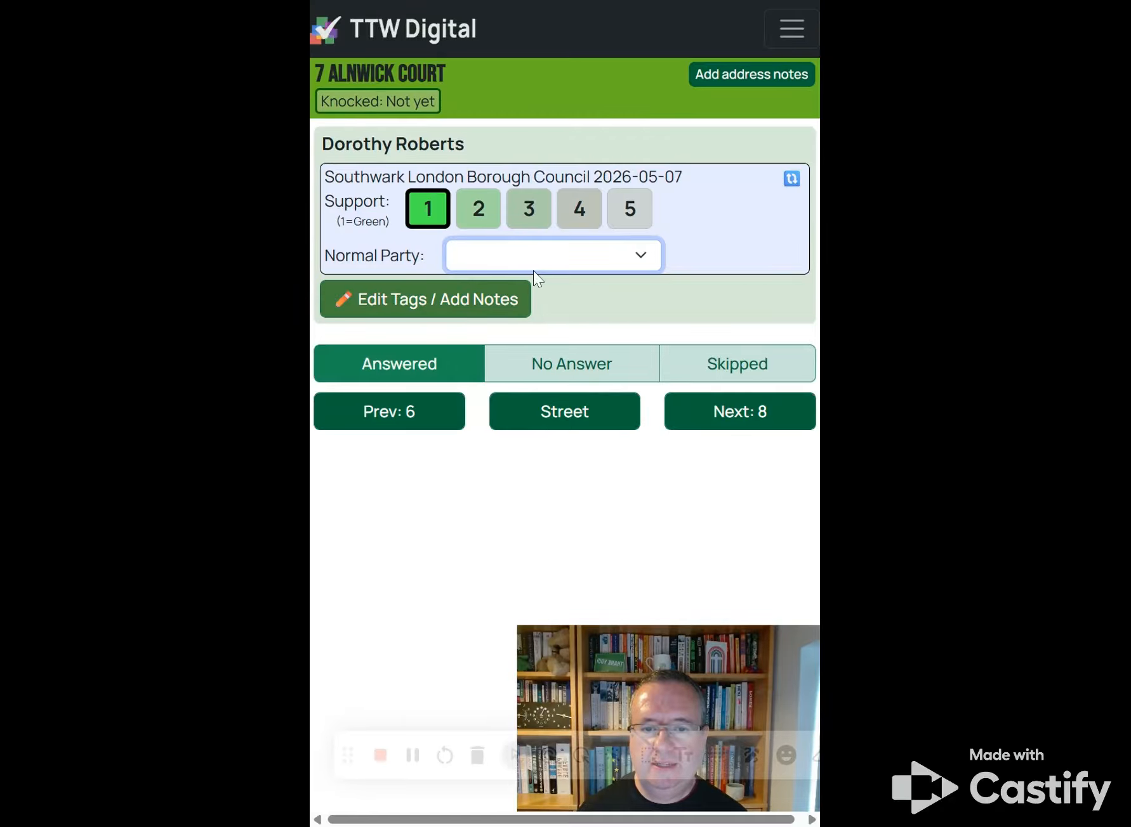
pyautogui.click(487, 306)
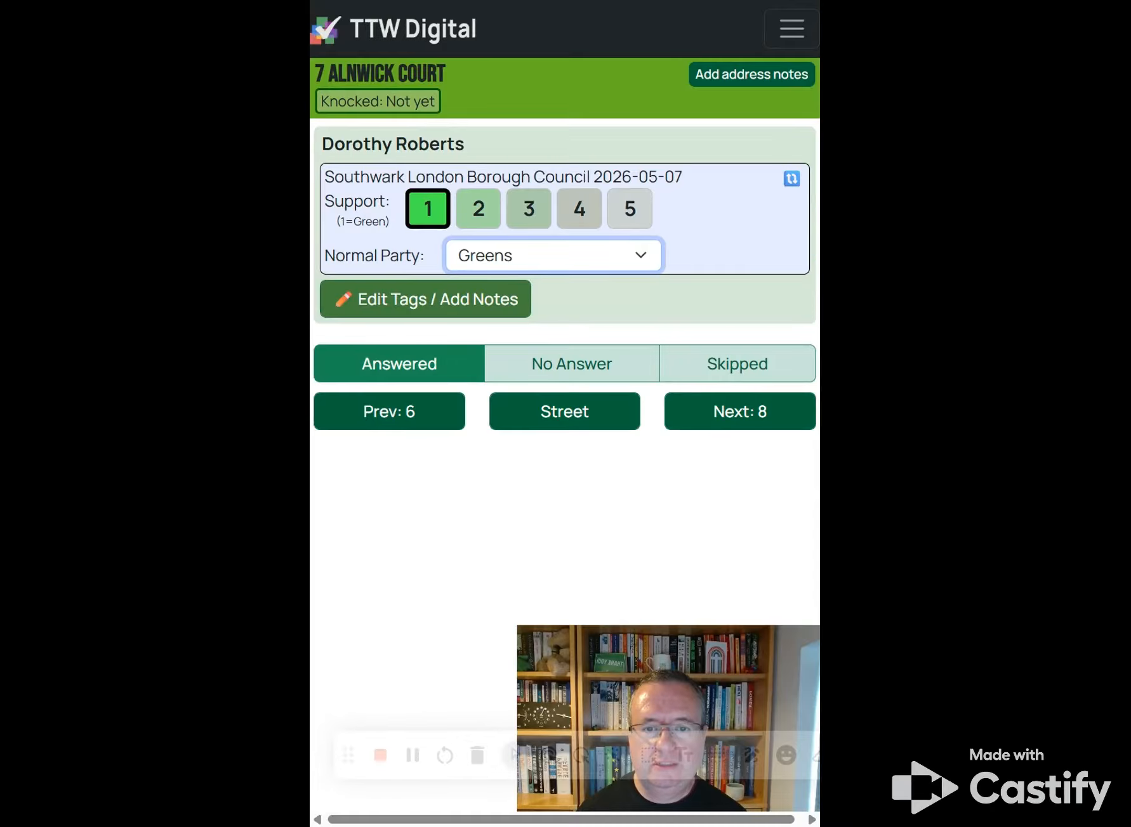
pyautogui.click(453, 313)
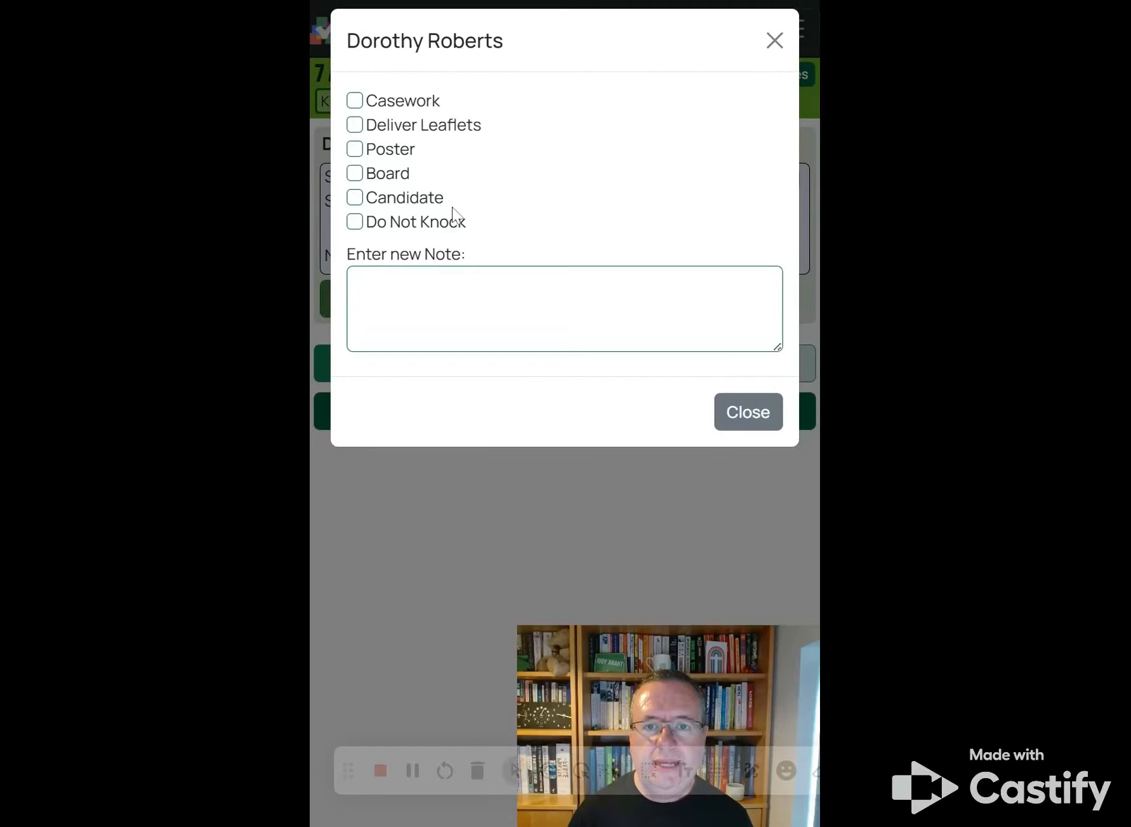
# Step: Tag the voter for Casework and enter their phone number and e-mail address
pyautogui.click(354, 101)
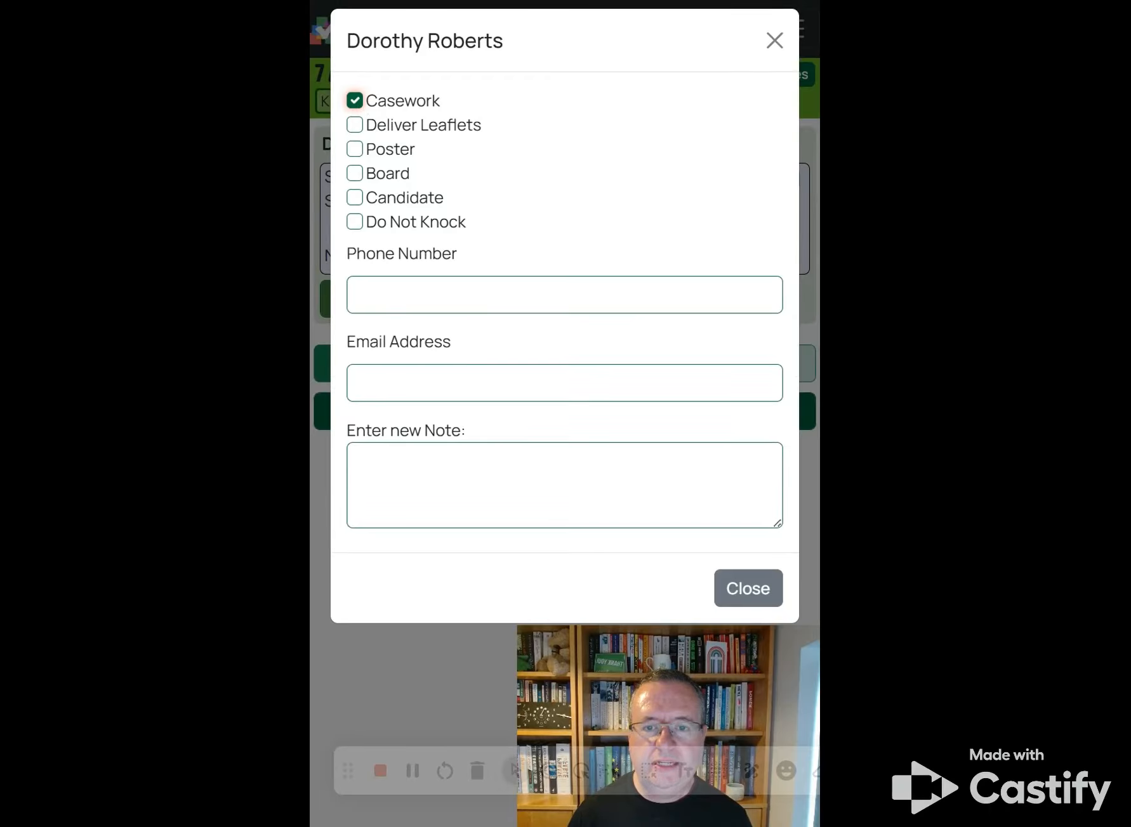
pyautogui.click(654, 293)
pyautogui.click(488, 380)
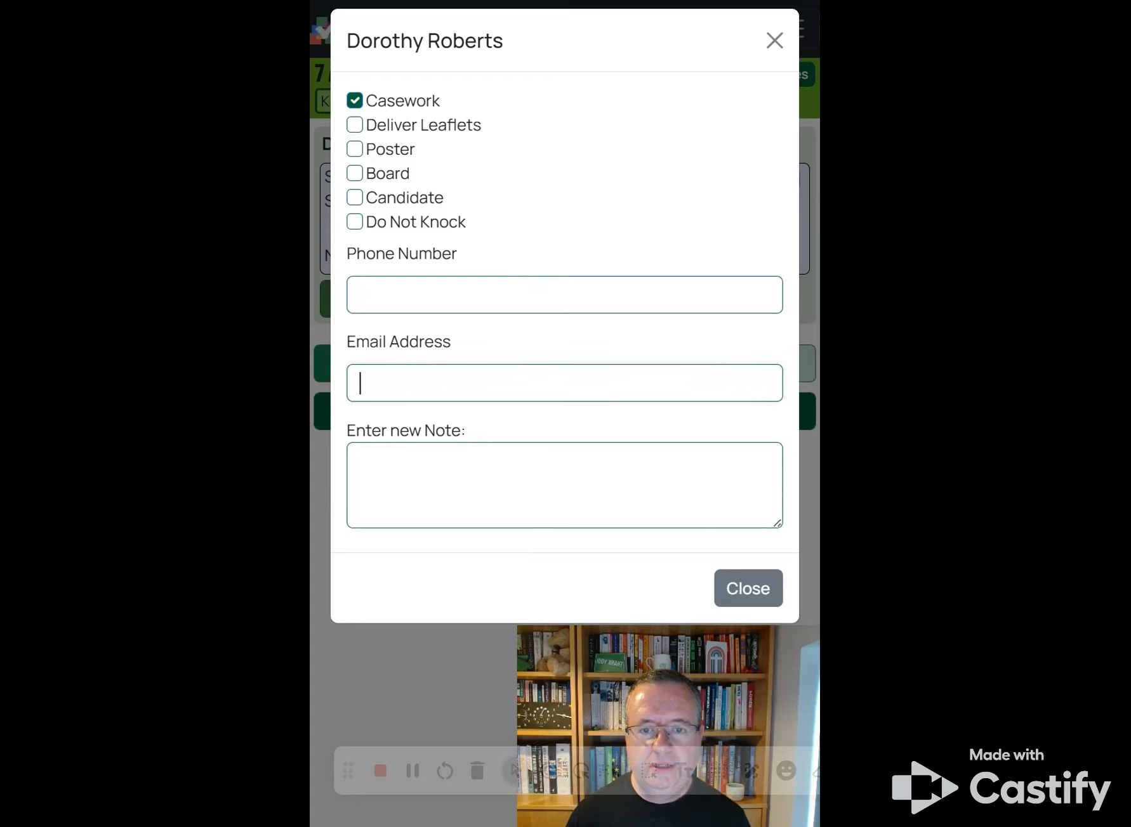
pyautogui.click(409, 472)
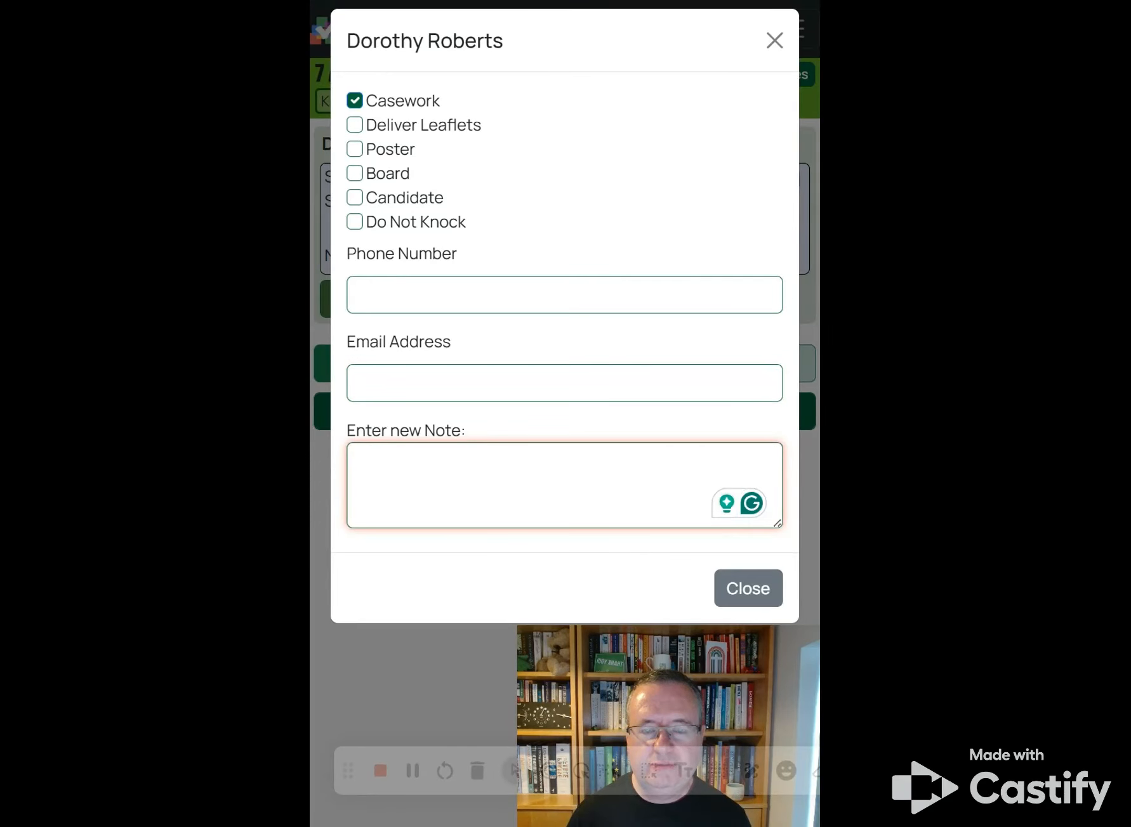
pyautogui.click(483, 296)
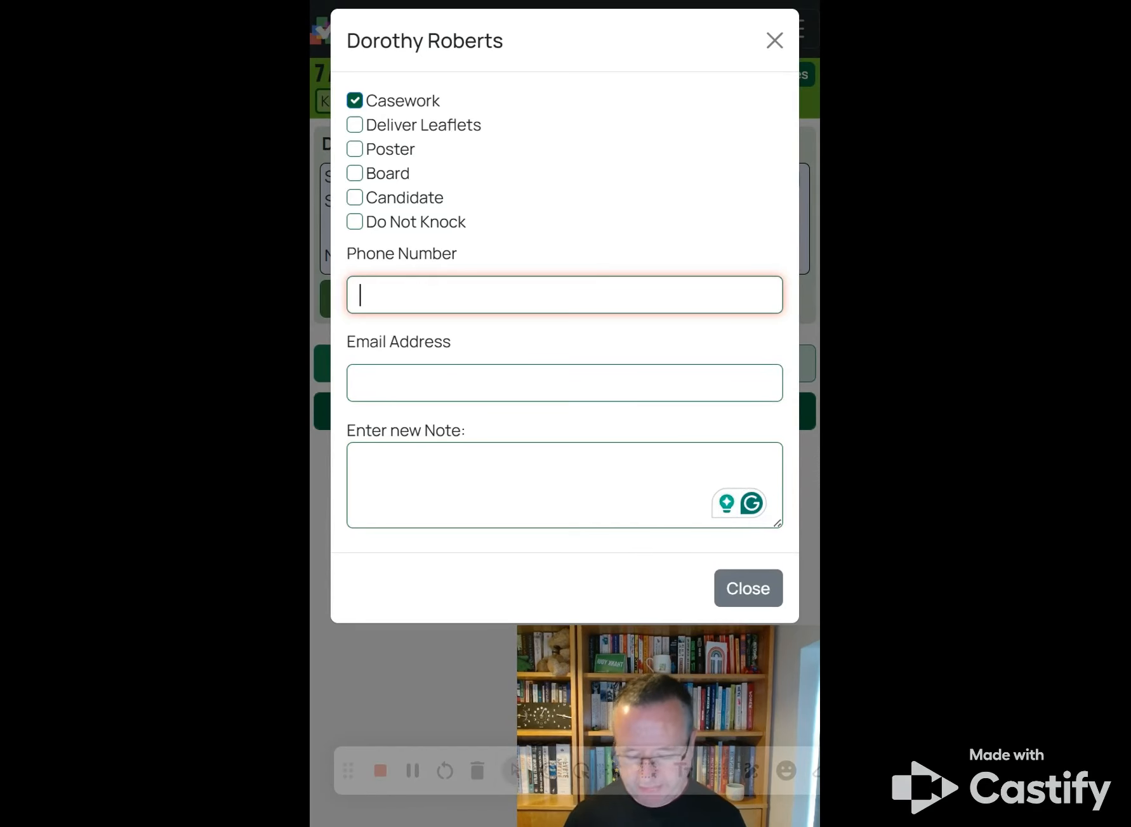
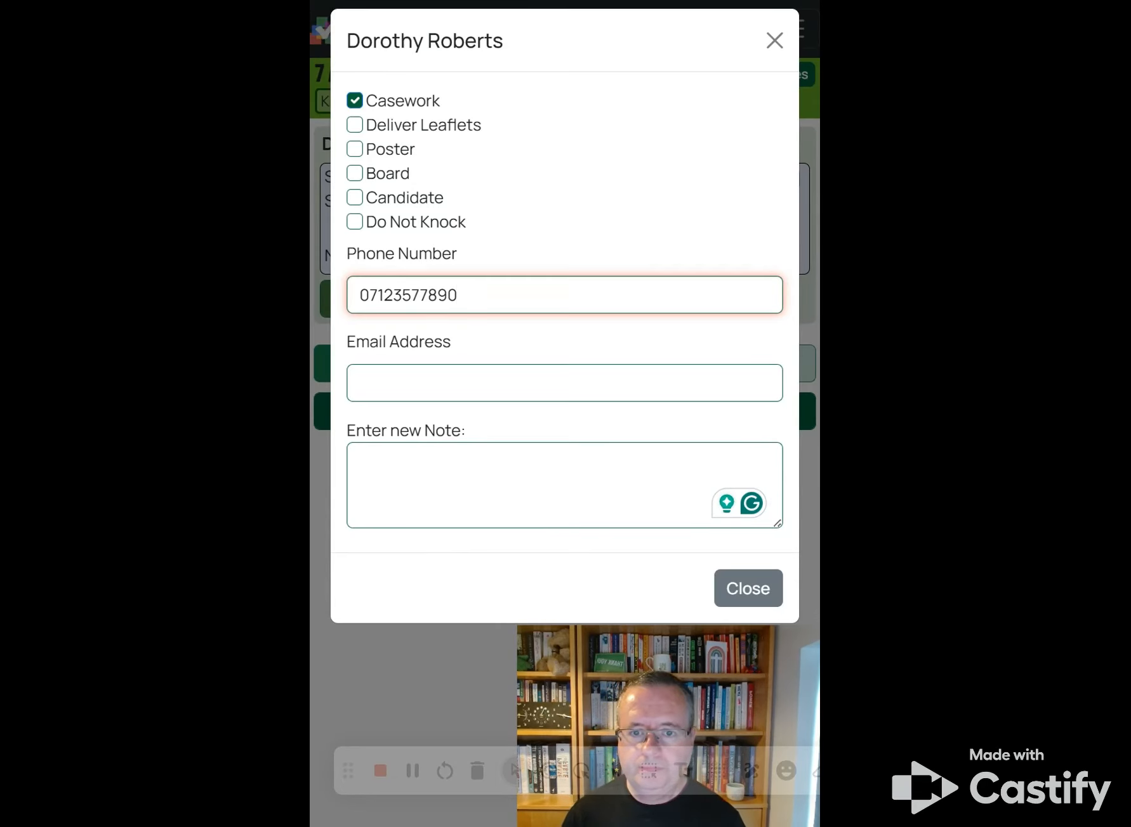
pyautogui.press('Tab')
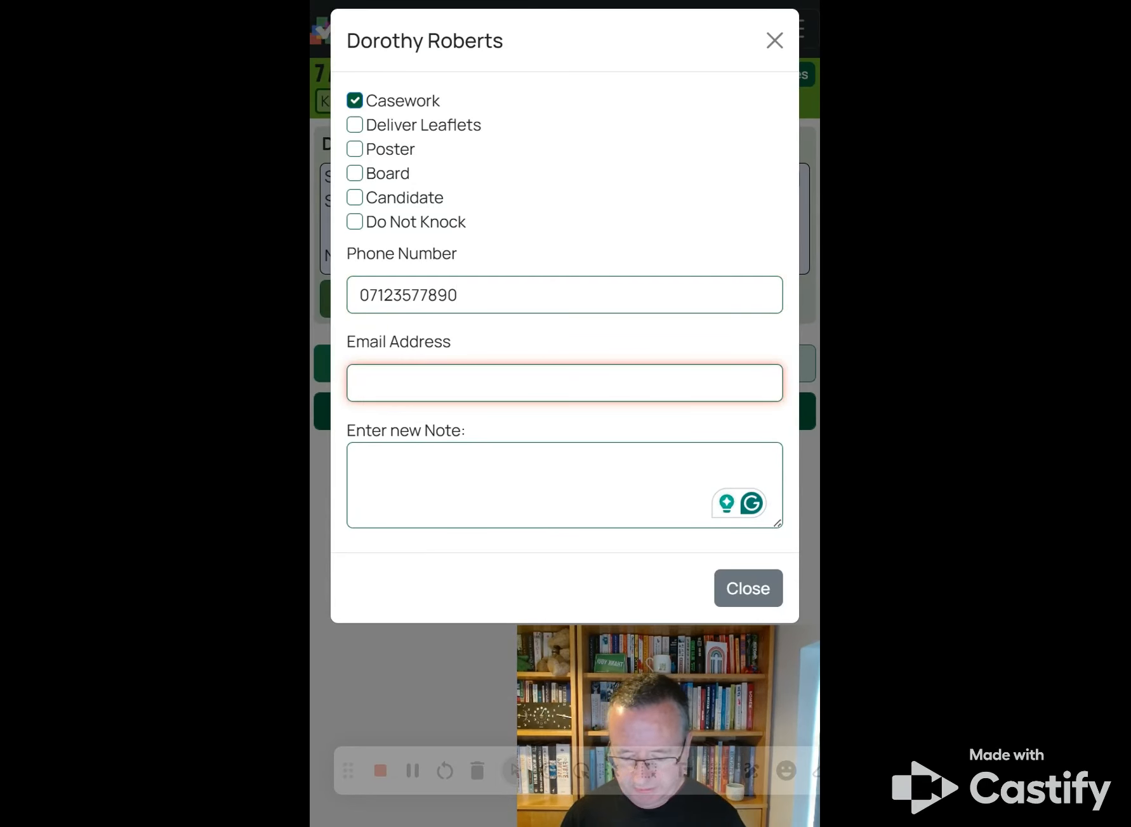
pyautogui.write('test')
pyautogui.press('Tab')
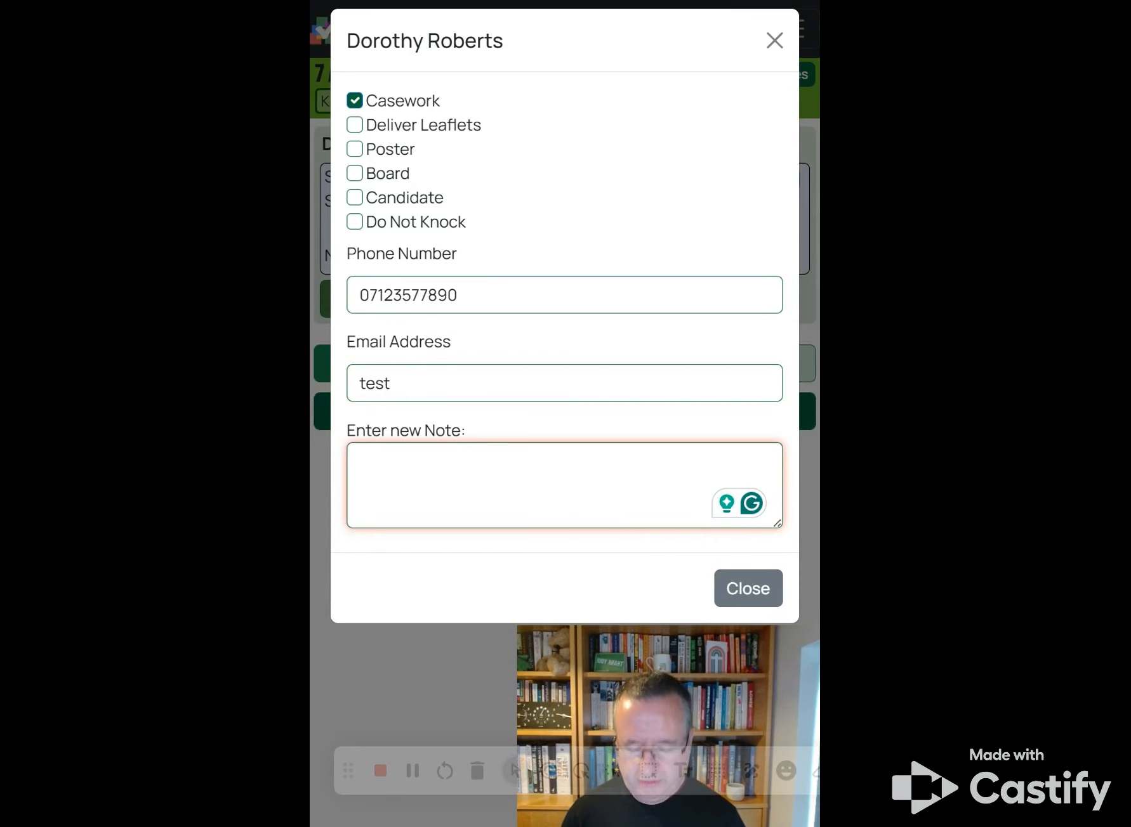
# Step: Save the note 'Flytipping' and confirm it on the voter's record
pyautogui.write('Flytipping')
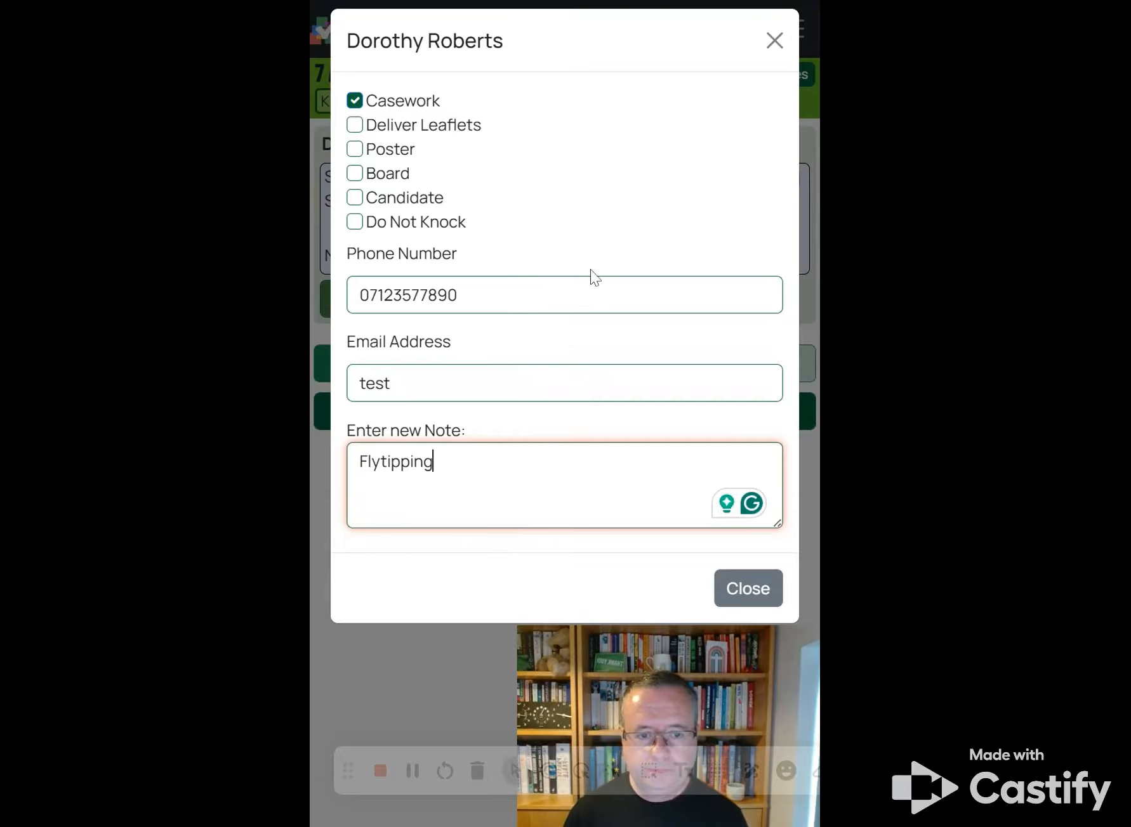
pyautogui.click(750, 577)
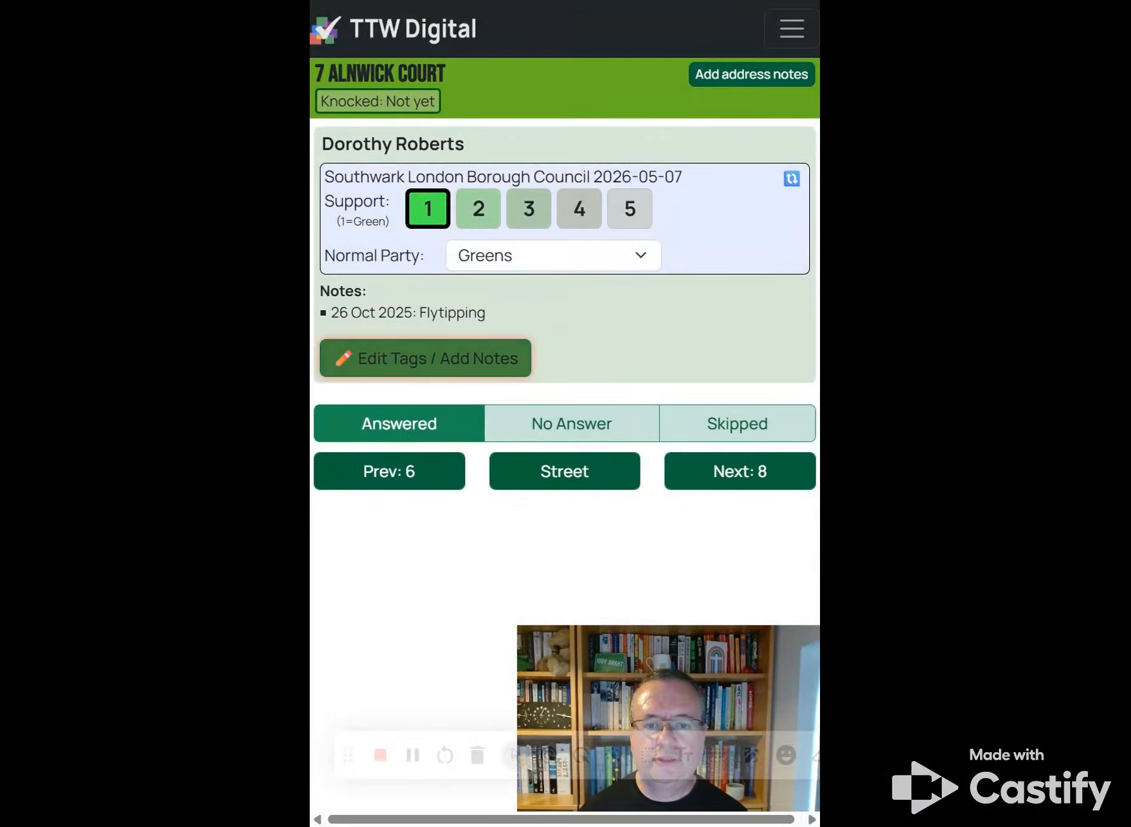
pyautogui.click(446, 347)
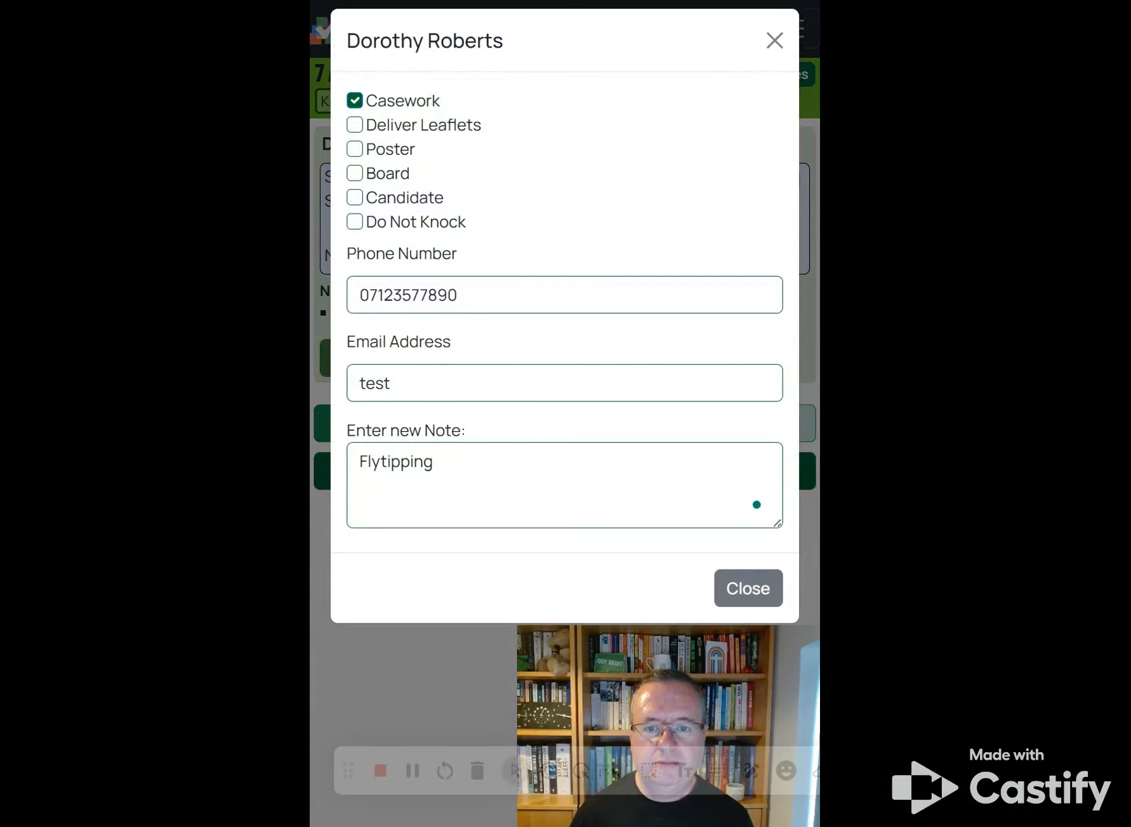
pyautogui.click(773, 45)
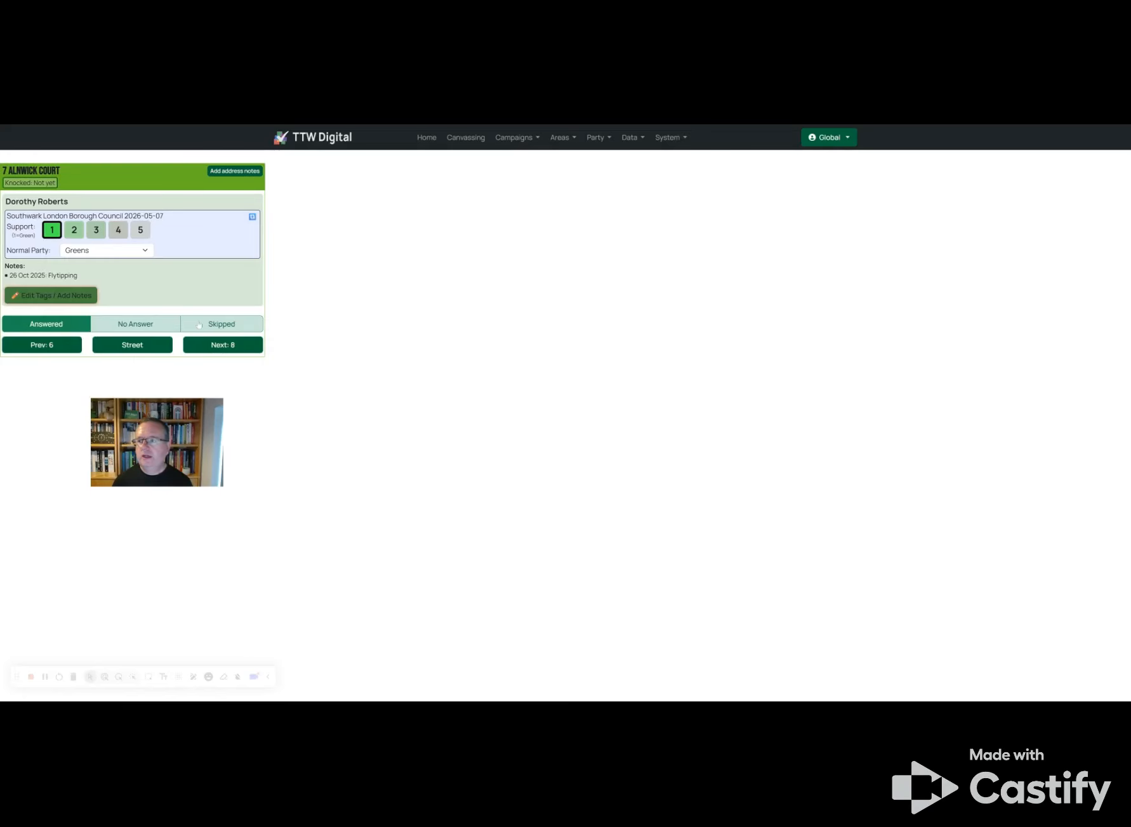
# Step: Open St Giles canvassing and list all its roads to locate Alnwick Court
pyautogui.click(472, 141)
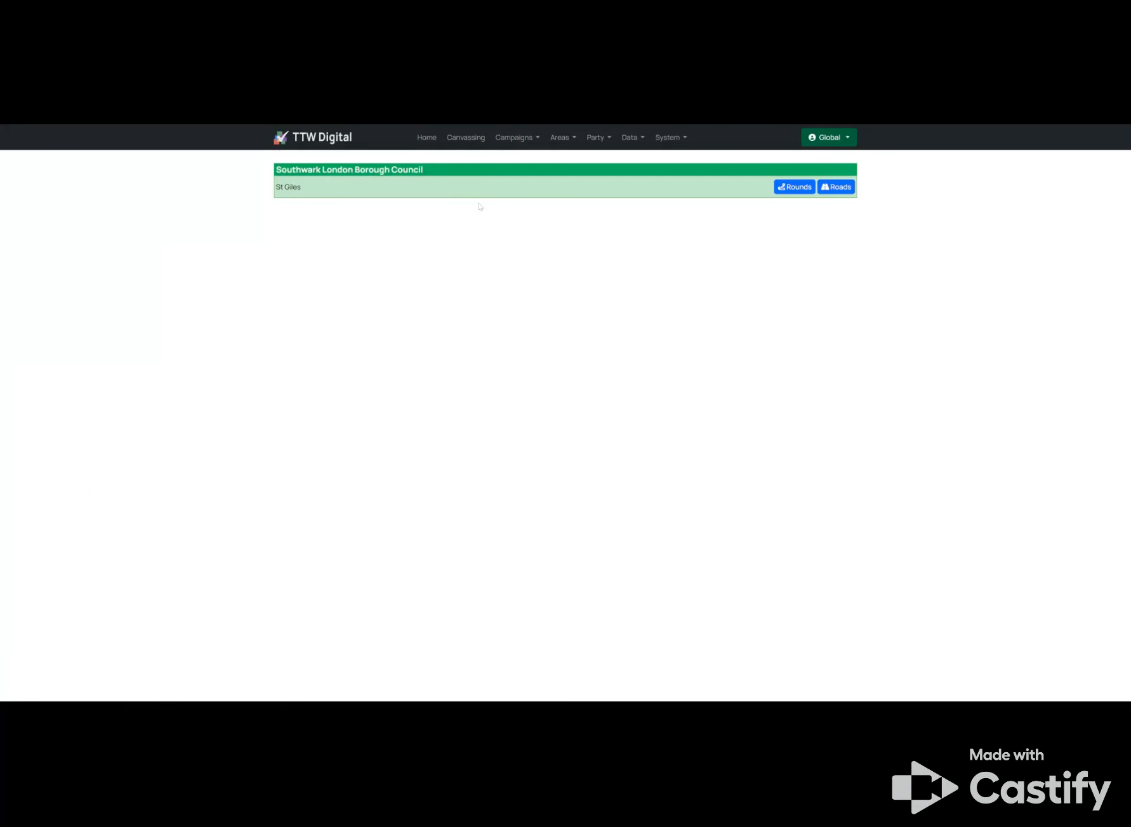
pyautogui.click(827, 191)
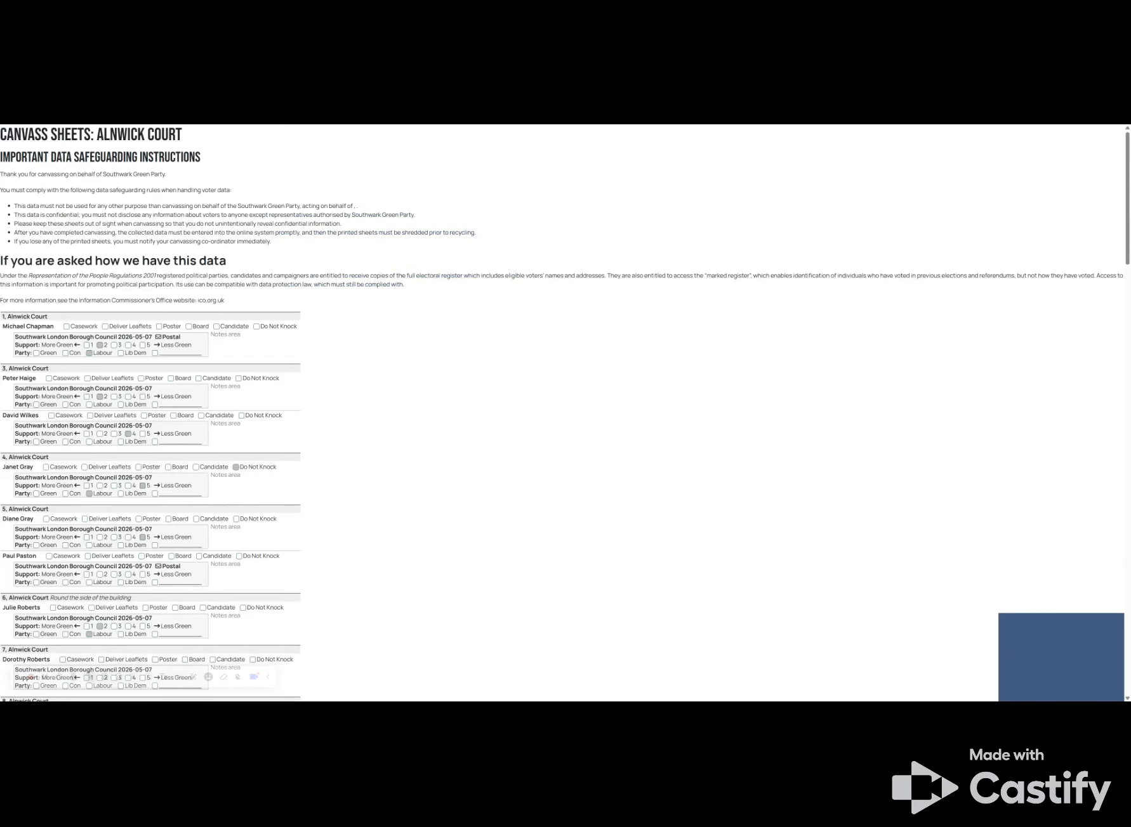
pyautogui.scroll(-2, 562, 413)
pyautogui.scroll(2, 561, 413)
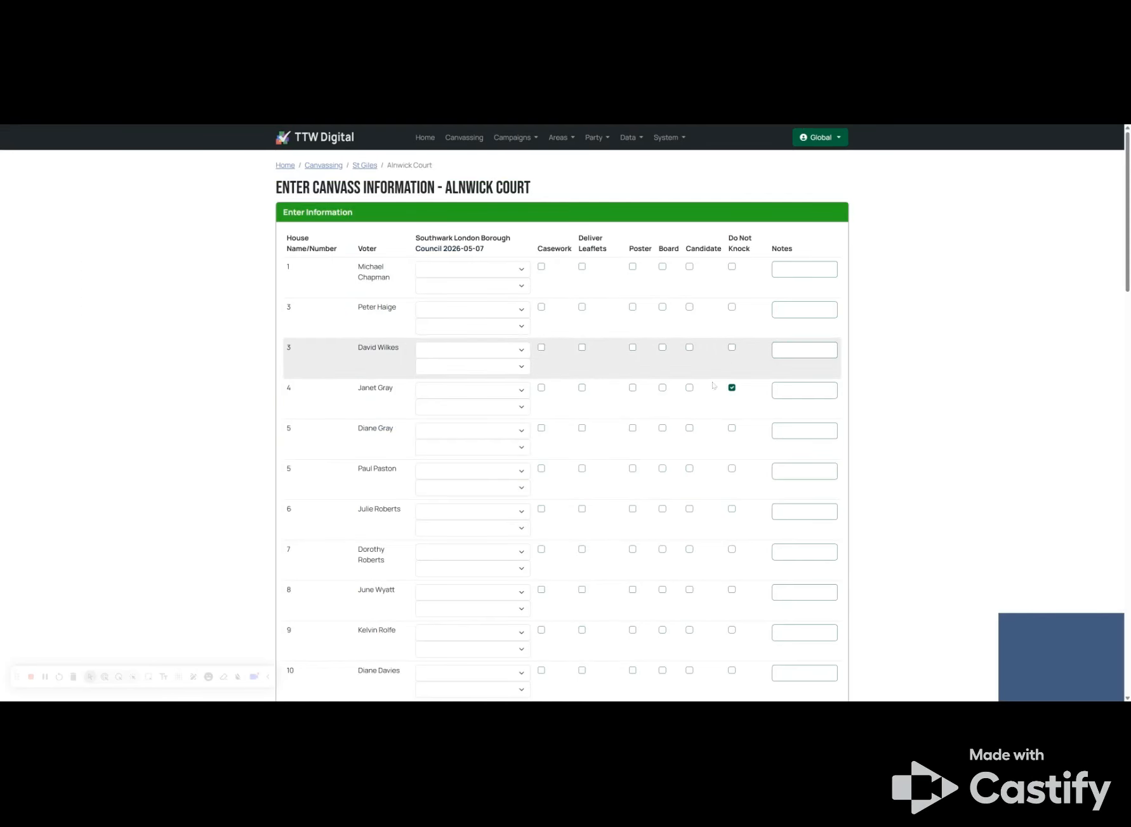
pyautogui.scroll(-1, 625, 295)
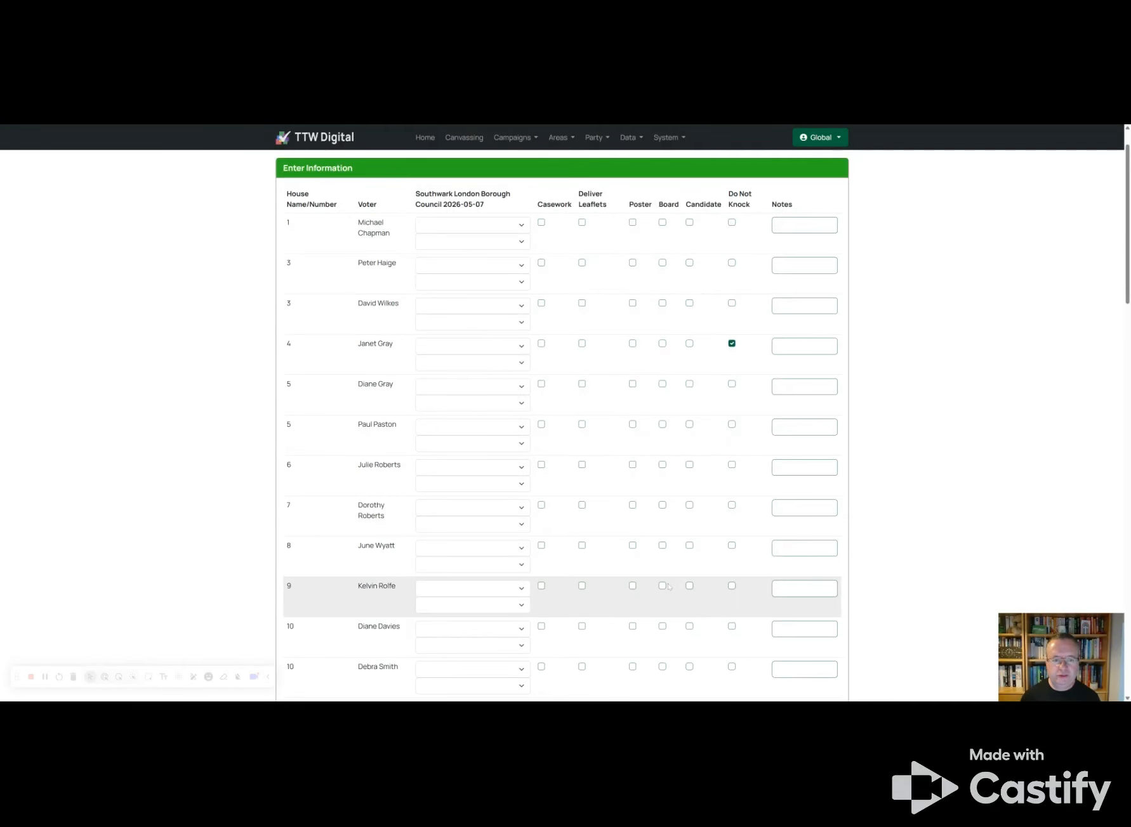
pyautogui.scroll(-3, 485, 392)
pyautogui.click(485, 392)
pyautogui.click(487, 444)
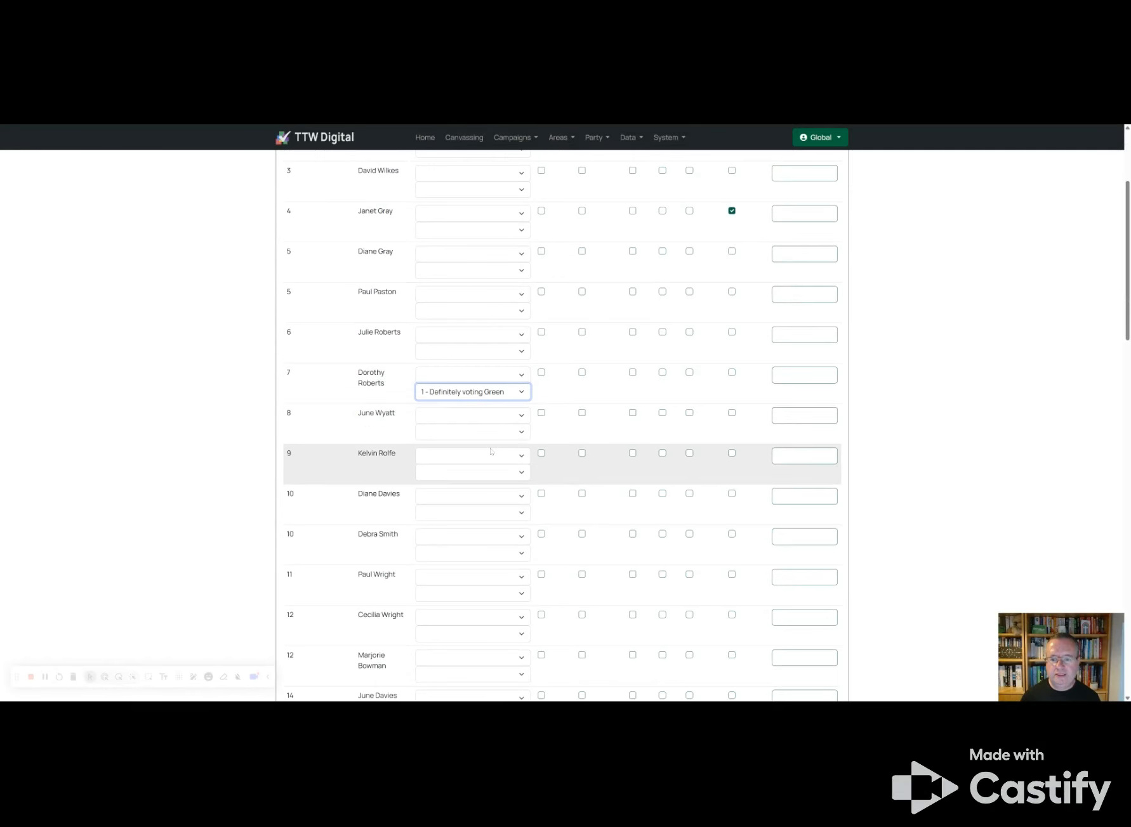
pyautogui.click(479, 377)
pyautogui.click(482, 415)
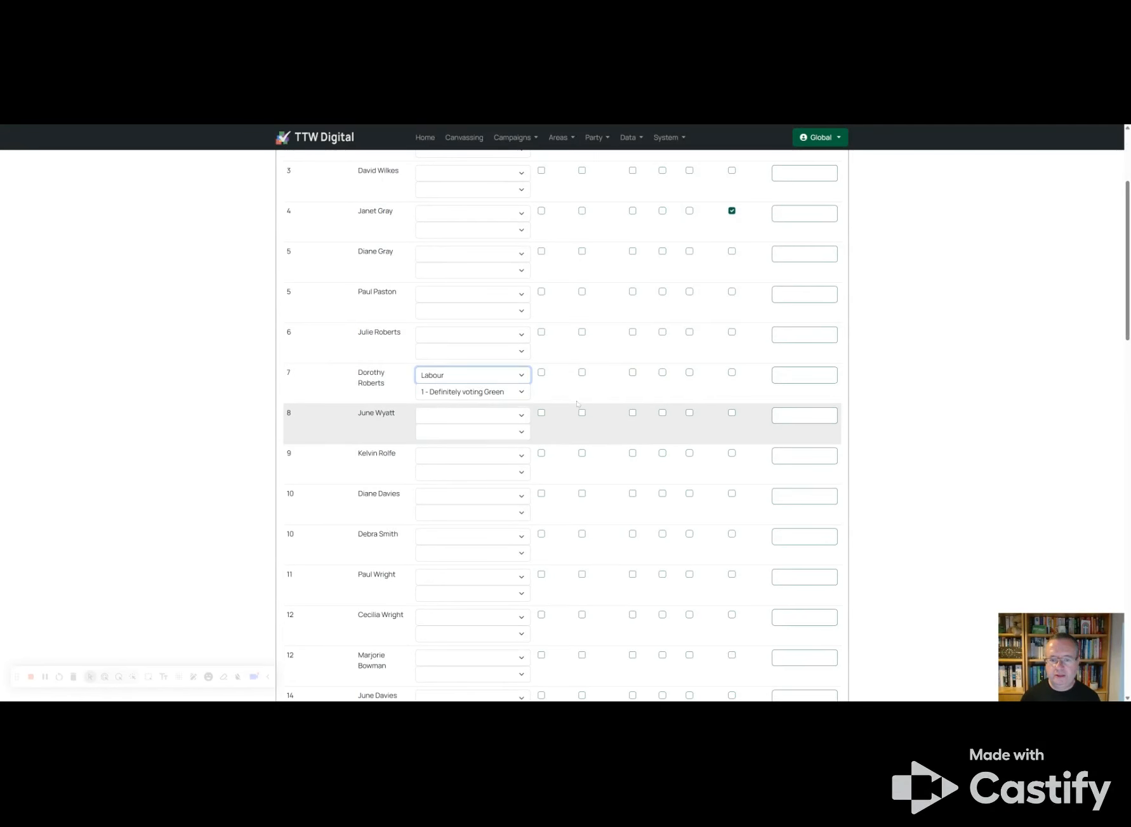
# Step: Submit the Alnwick Court canvass data and go to Areas > Rounds
pyautogui.scroll(-20, 799, 392)
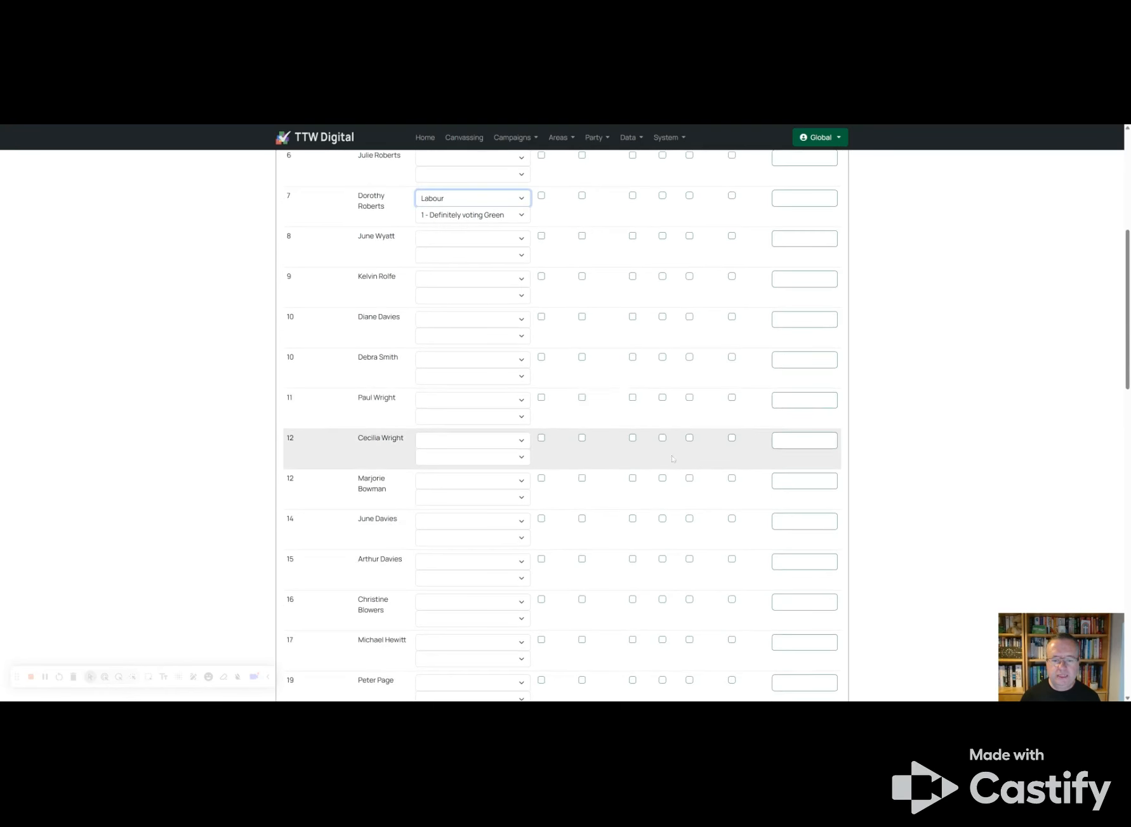
pyautogui.click(561, 687)
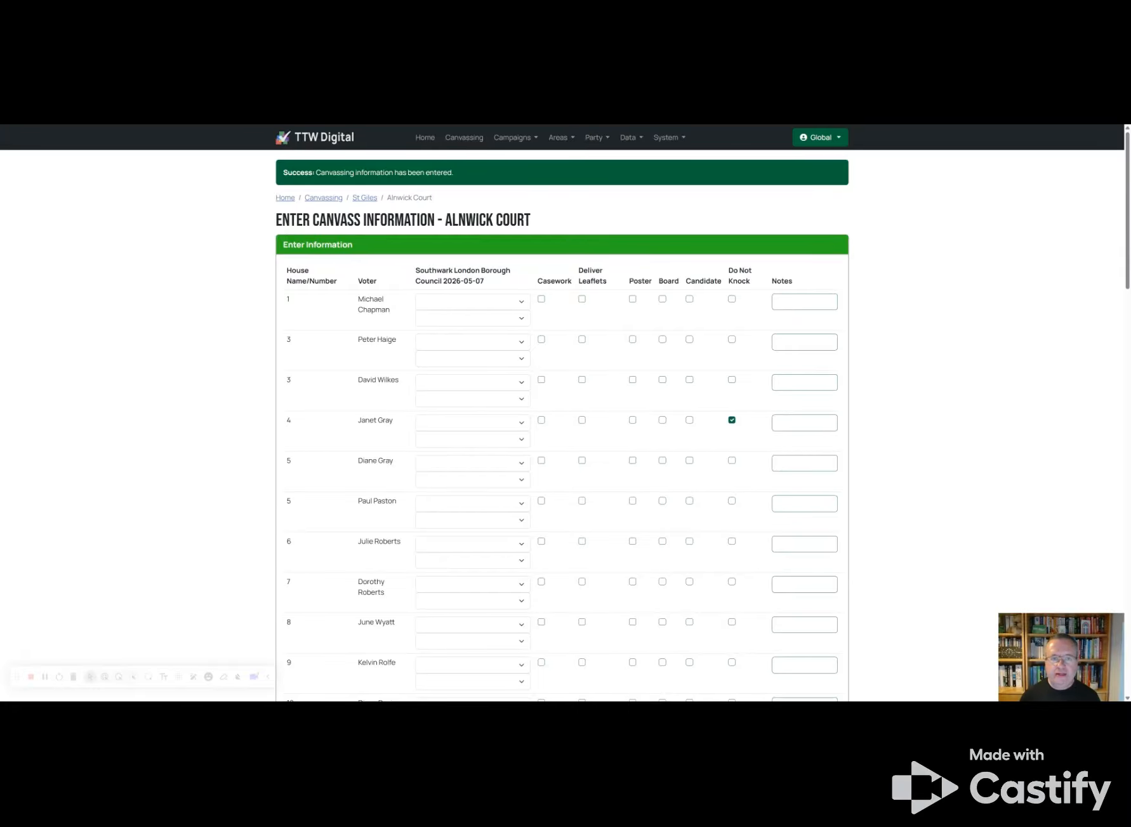
pyautogui.click(560, 138)
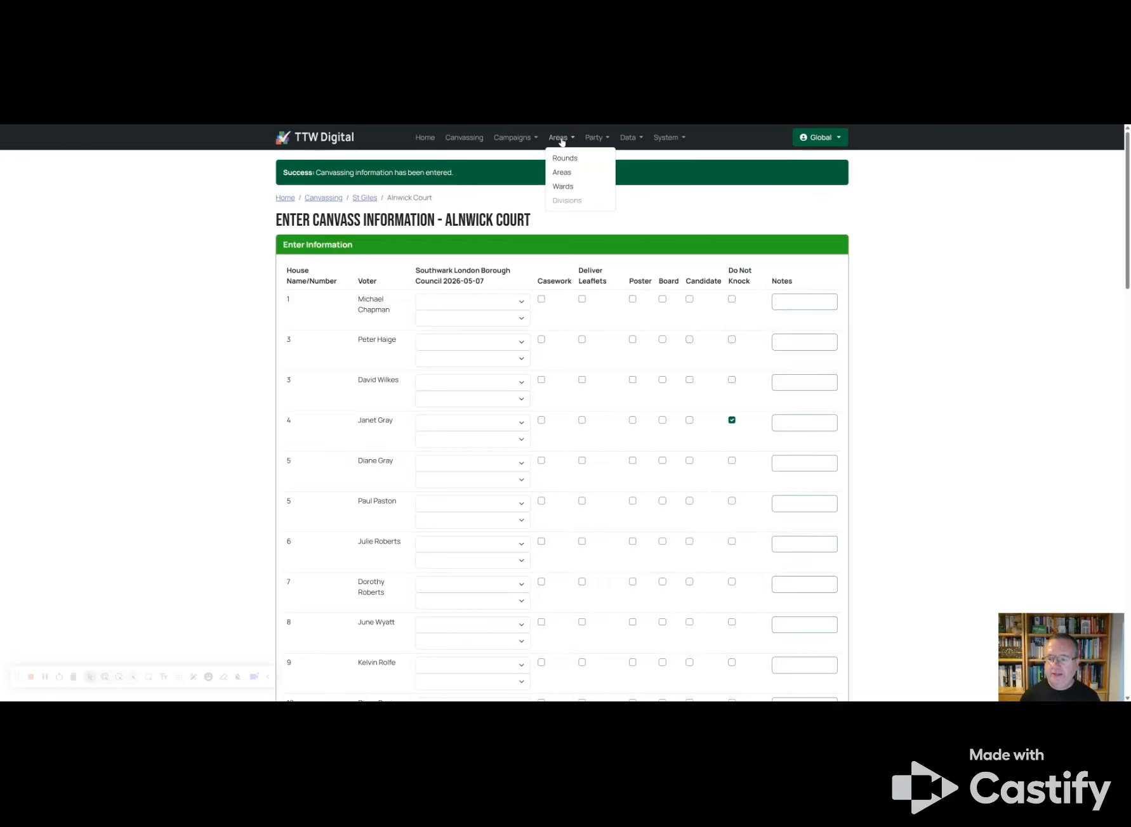
pyautogui.click(564, 158)
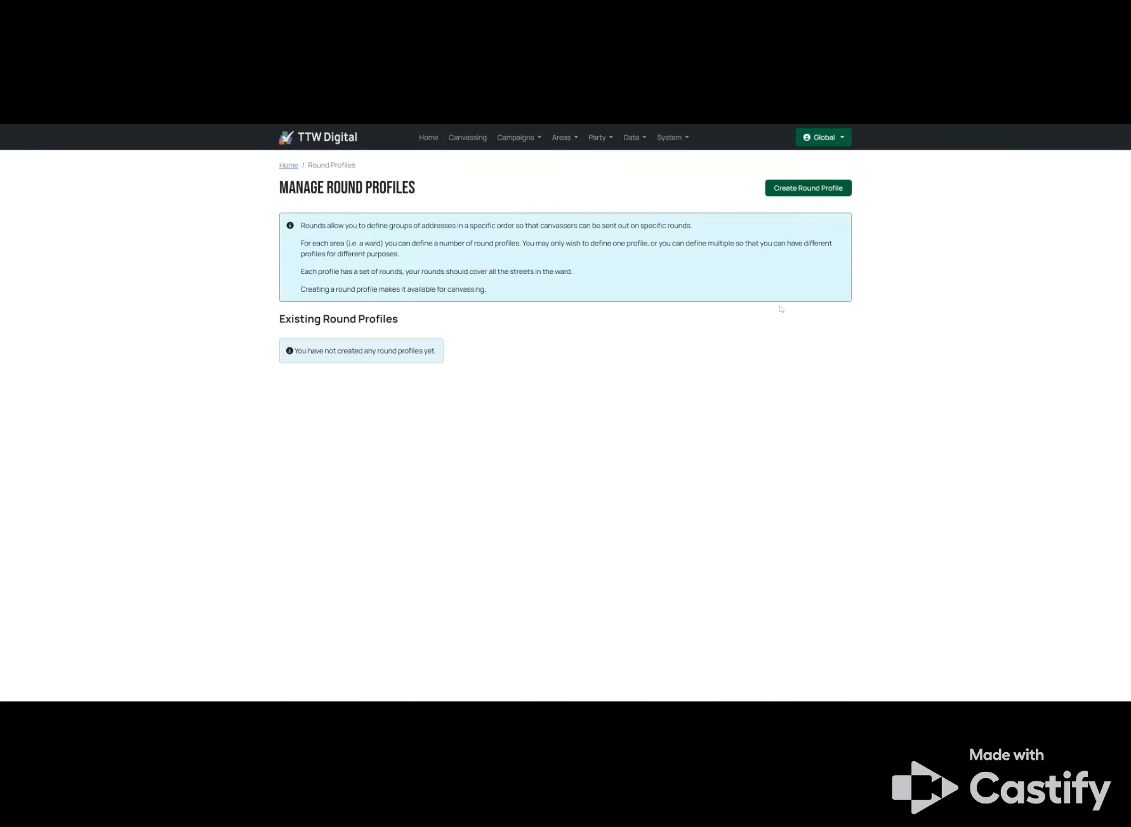